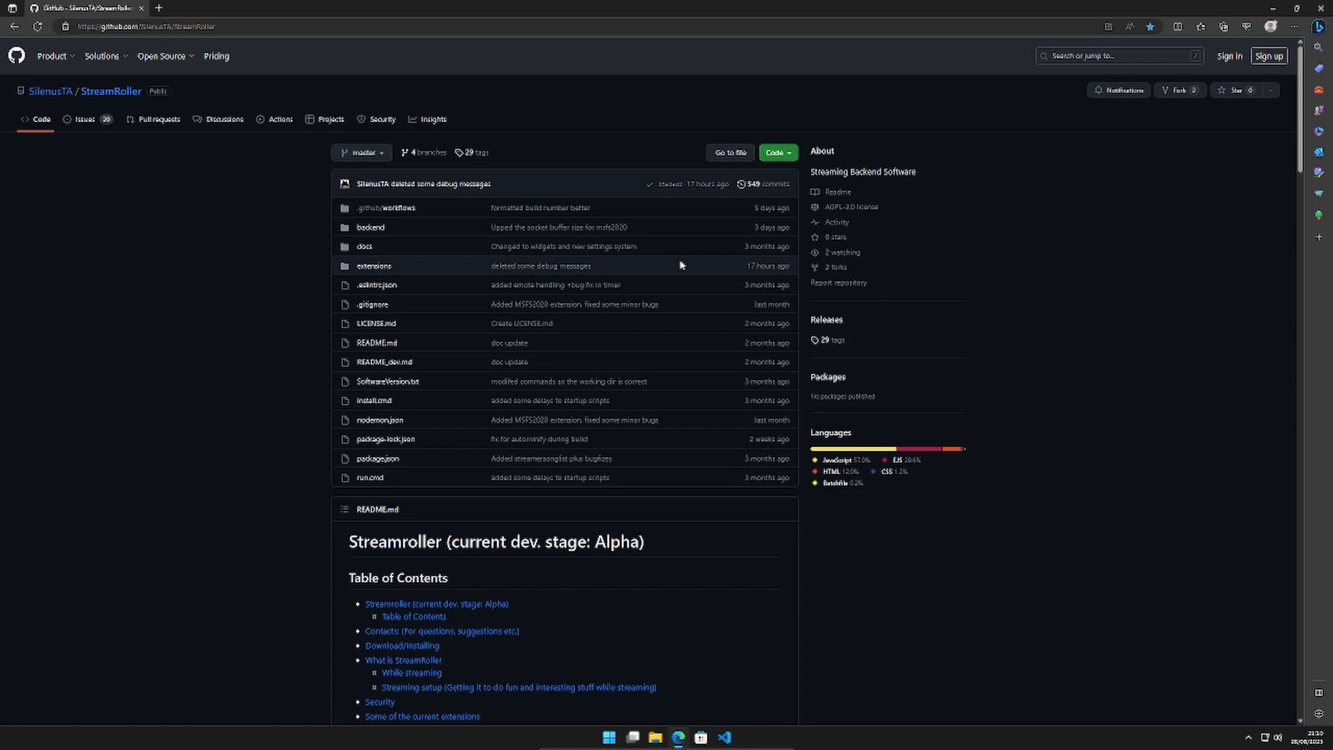
# Step: Look through the StreamRoller repository's README, including the streaming setup, security and current extensions sections
pyautogui.click(238, 28)
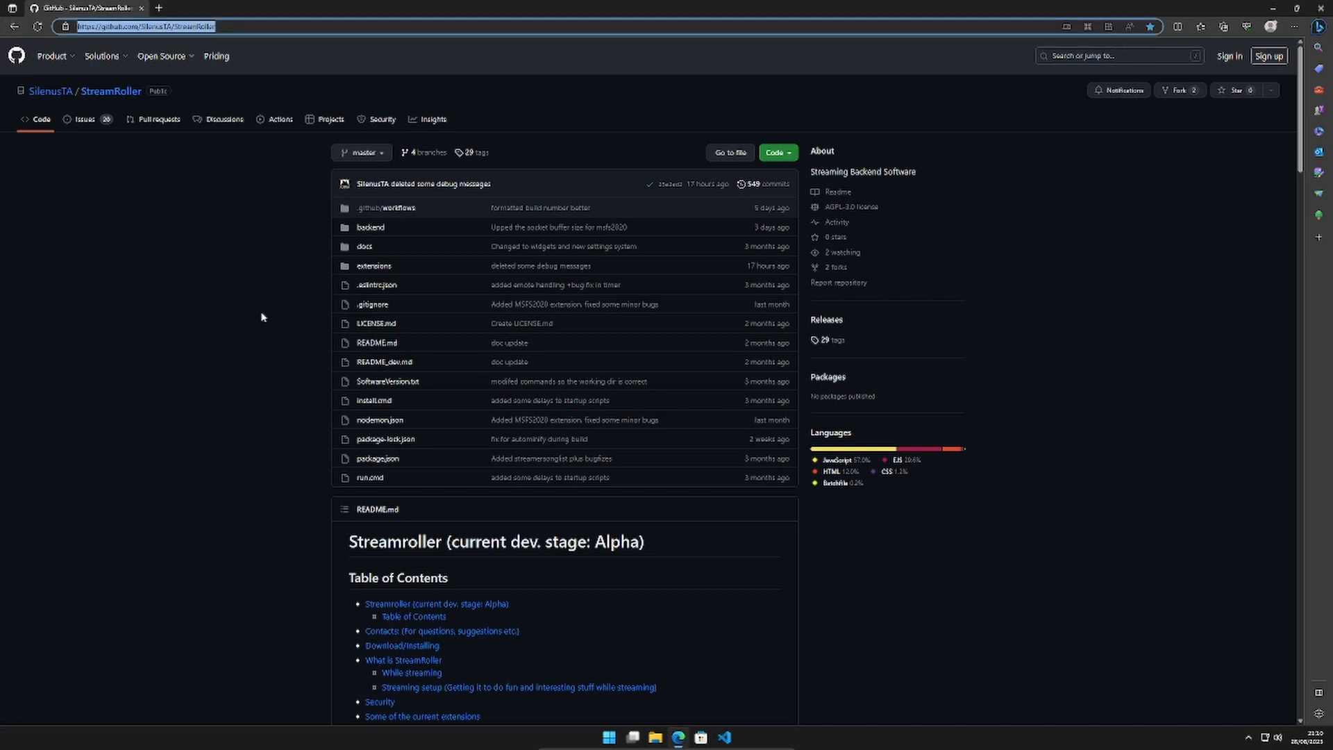
pyautogui.click(256, 277)
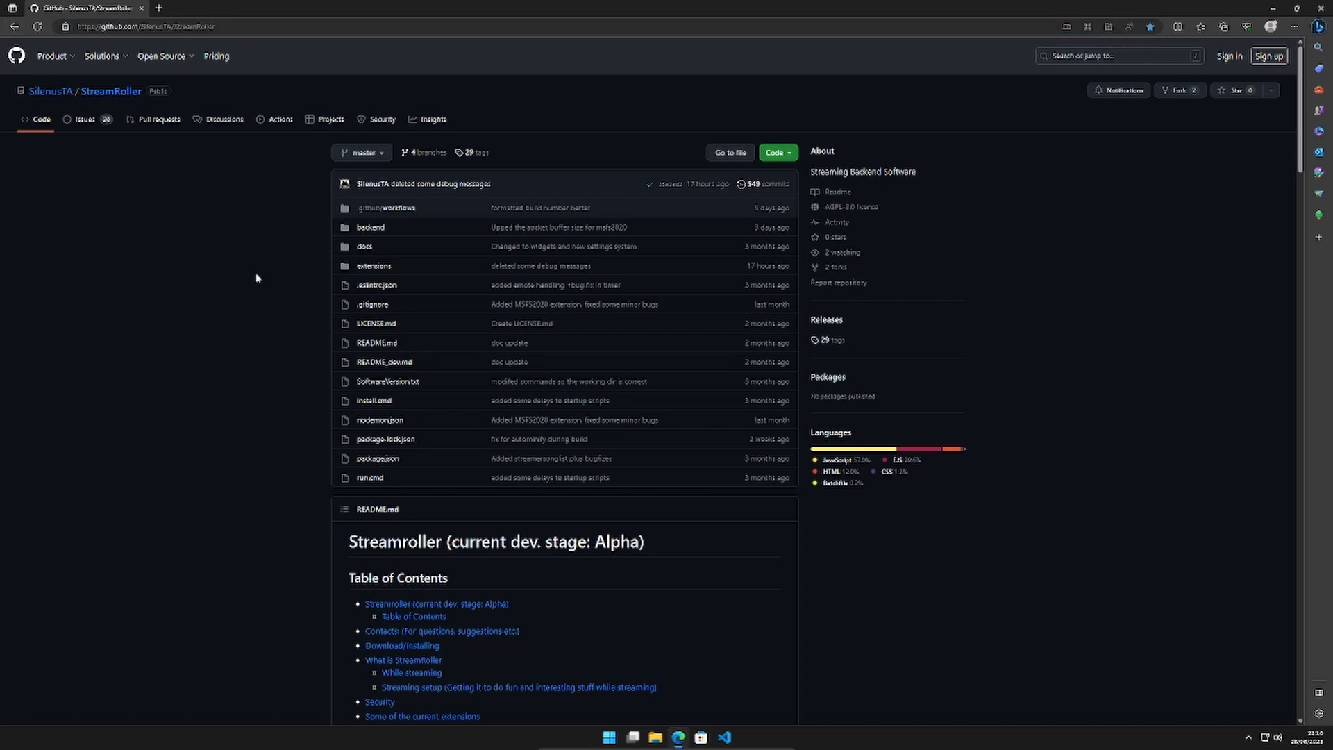
pyautogui.scroll(-9, 256, 278)
pyautogui.scroll(-8, 256, 278)
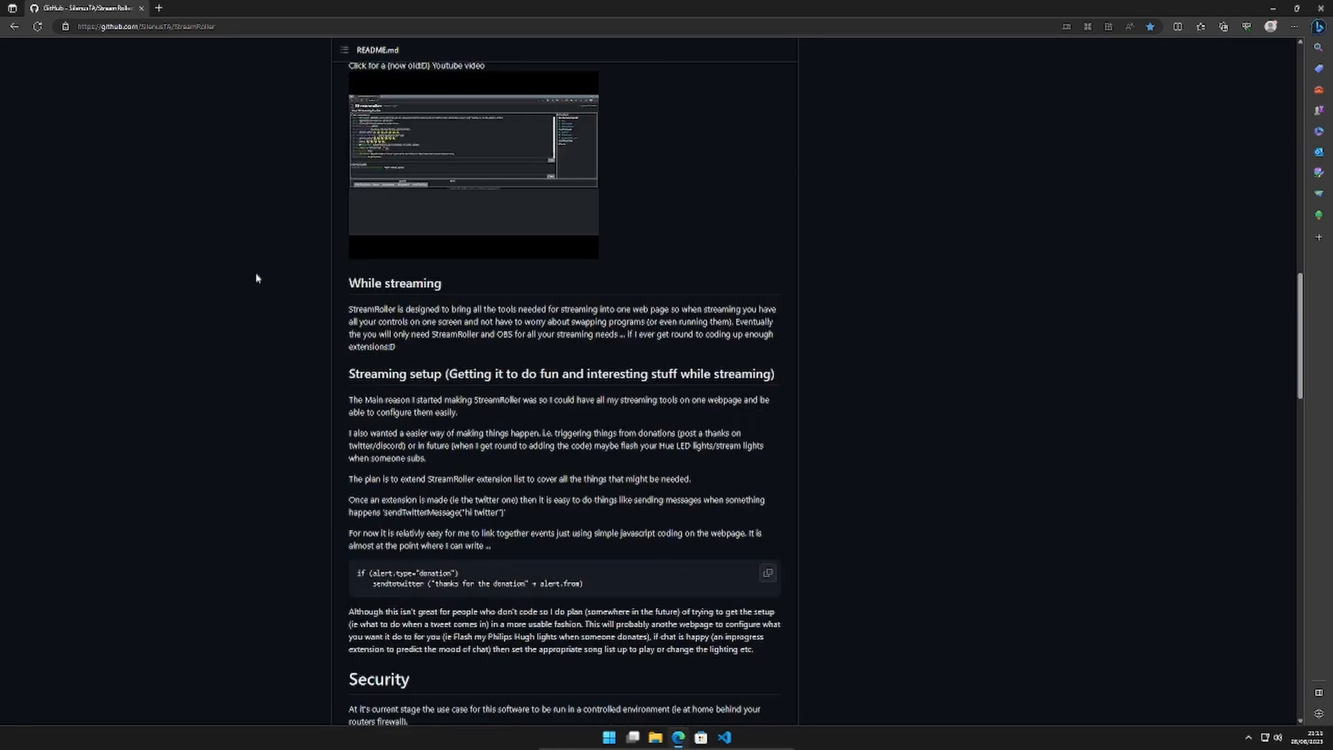
pyautogui.scroll(17, 257, 277)
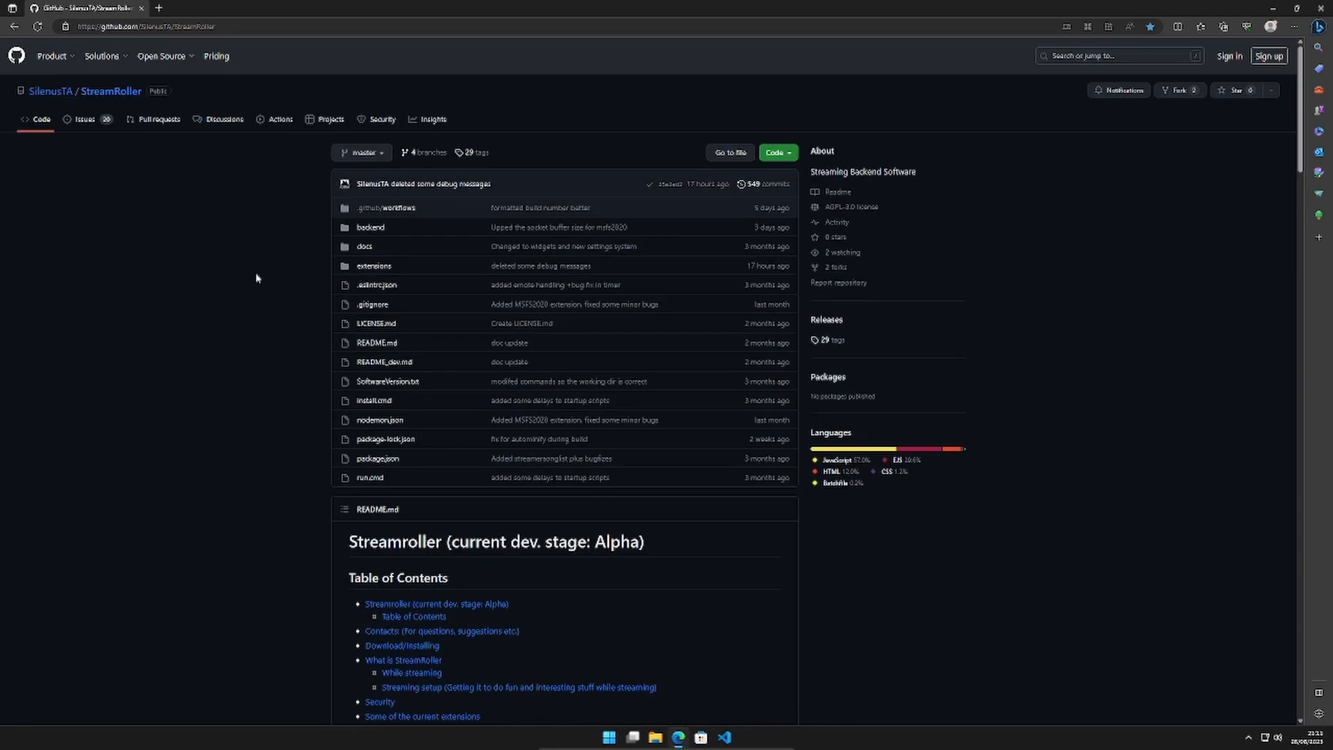
pyautogui.scroll(-20, 211, 263)
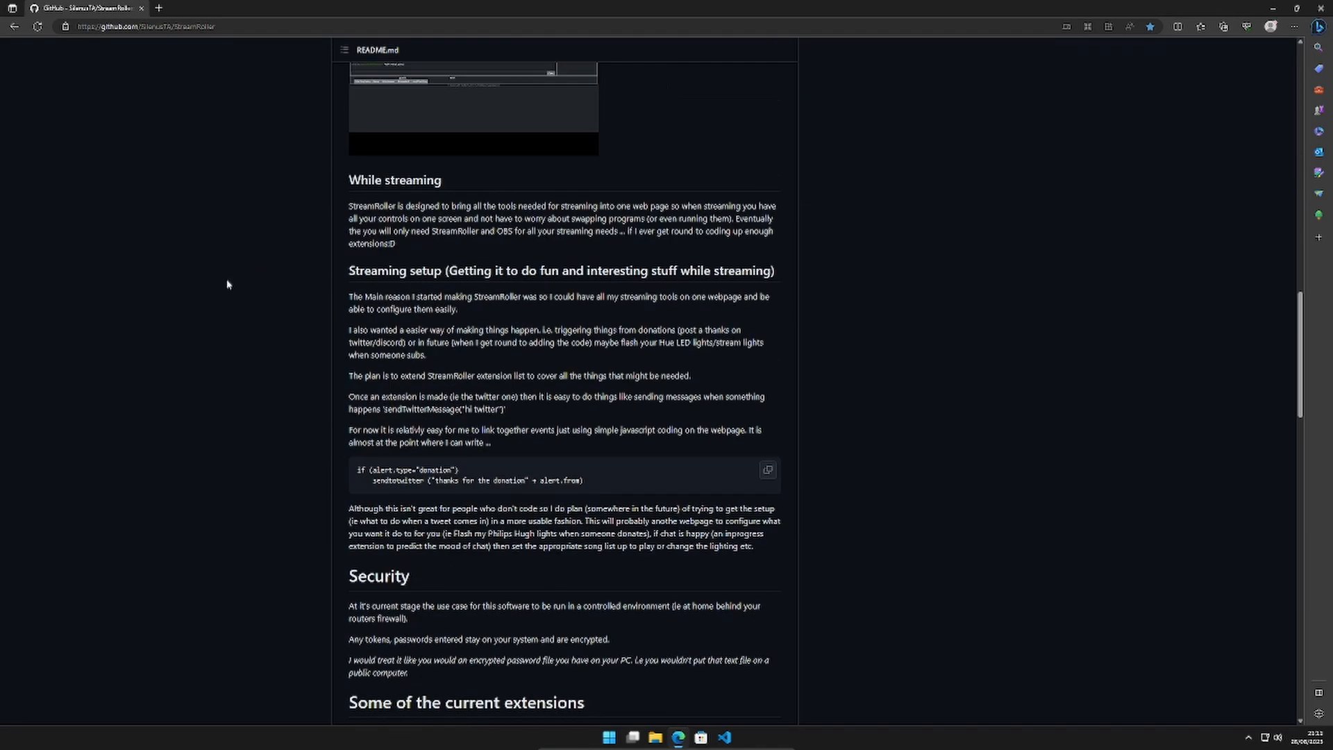
pyautogui.scroll(-15, 227, 284)
pyautogui.scroll(20, 227, 284)
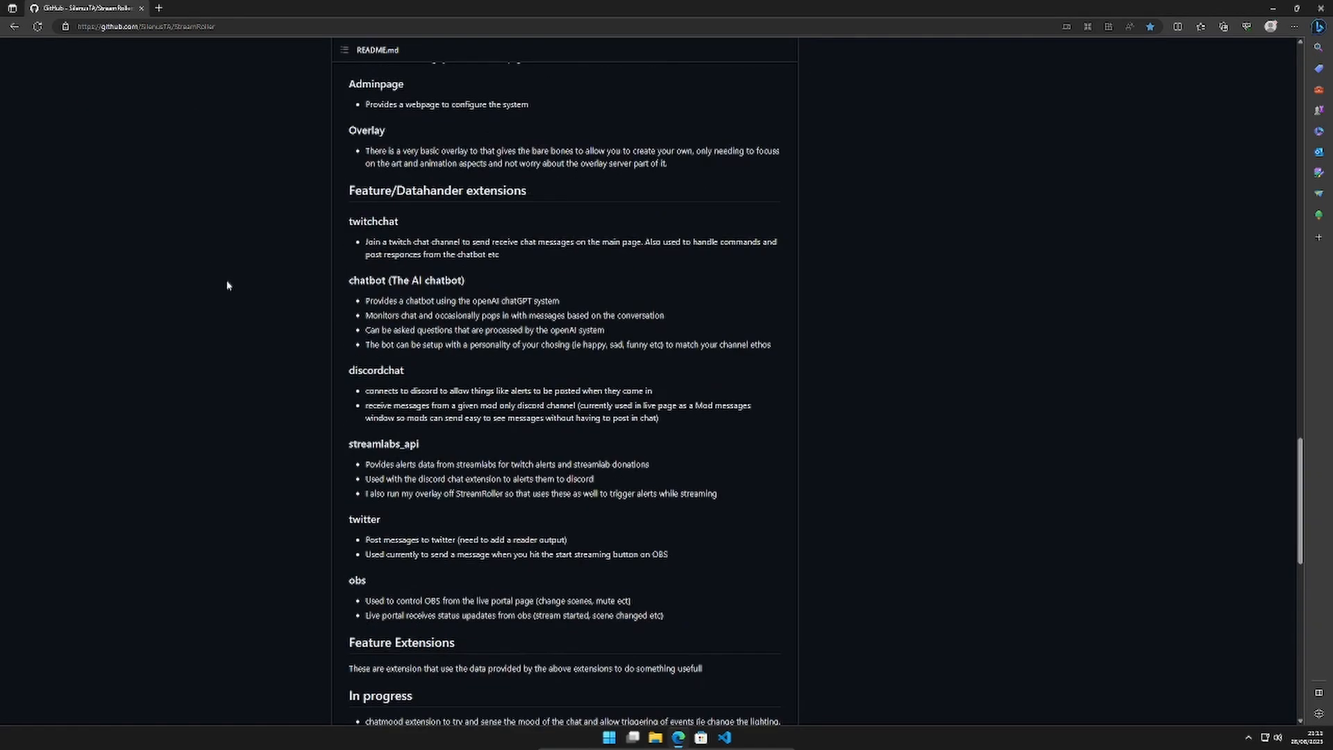
pyautogui.scroll(10, 227, 285)
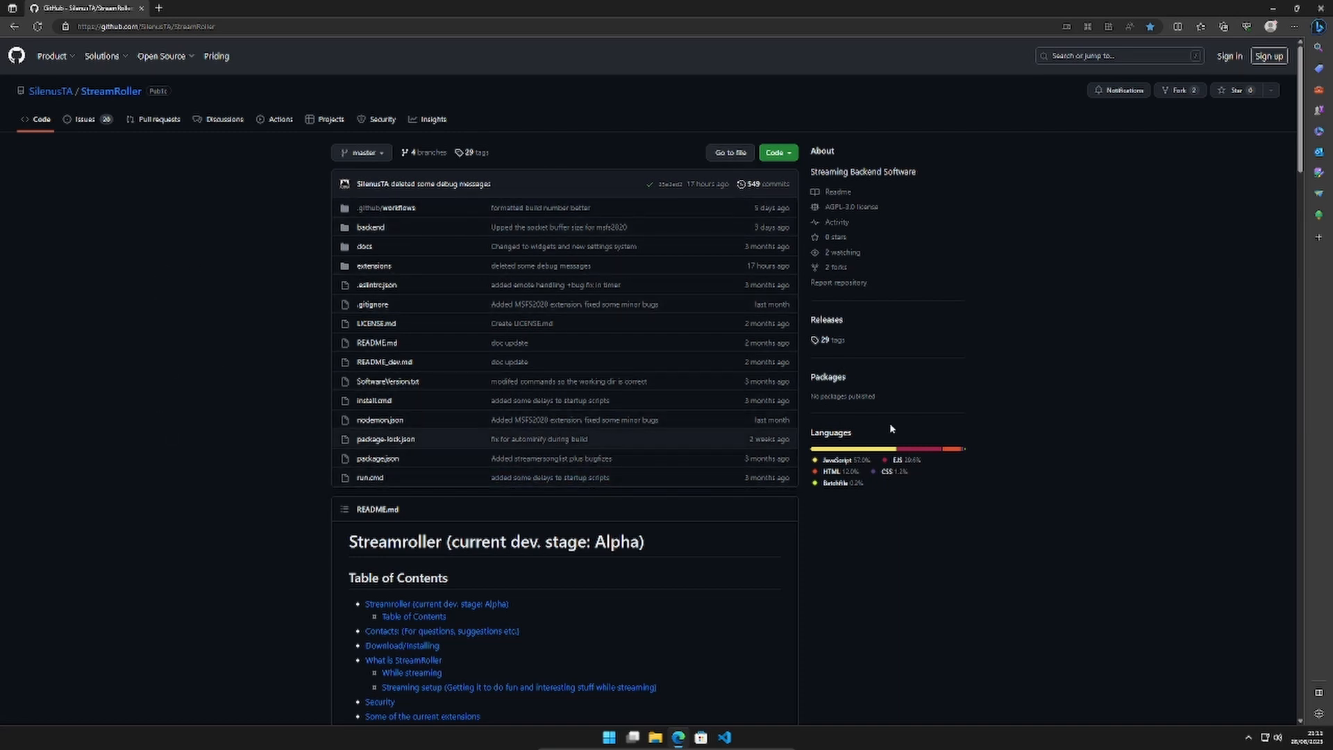
# Step: Download StreamRoller.exe from the assets of the repository's StreamRollerv0.2.12 release
pyautogui.click(827, 320)
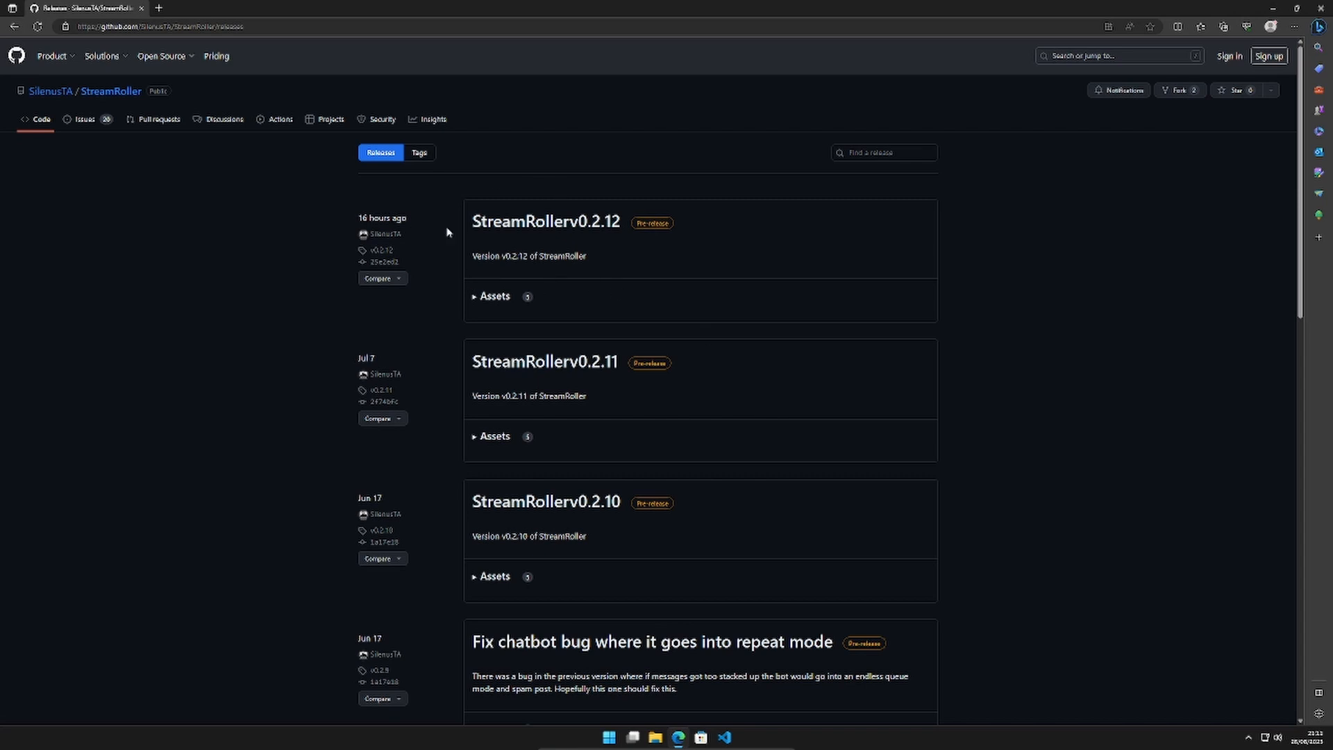
pyautogui.click(475, 299)
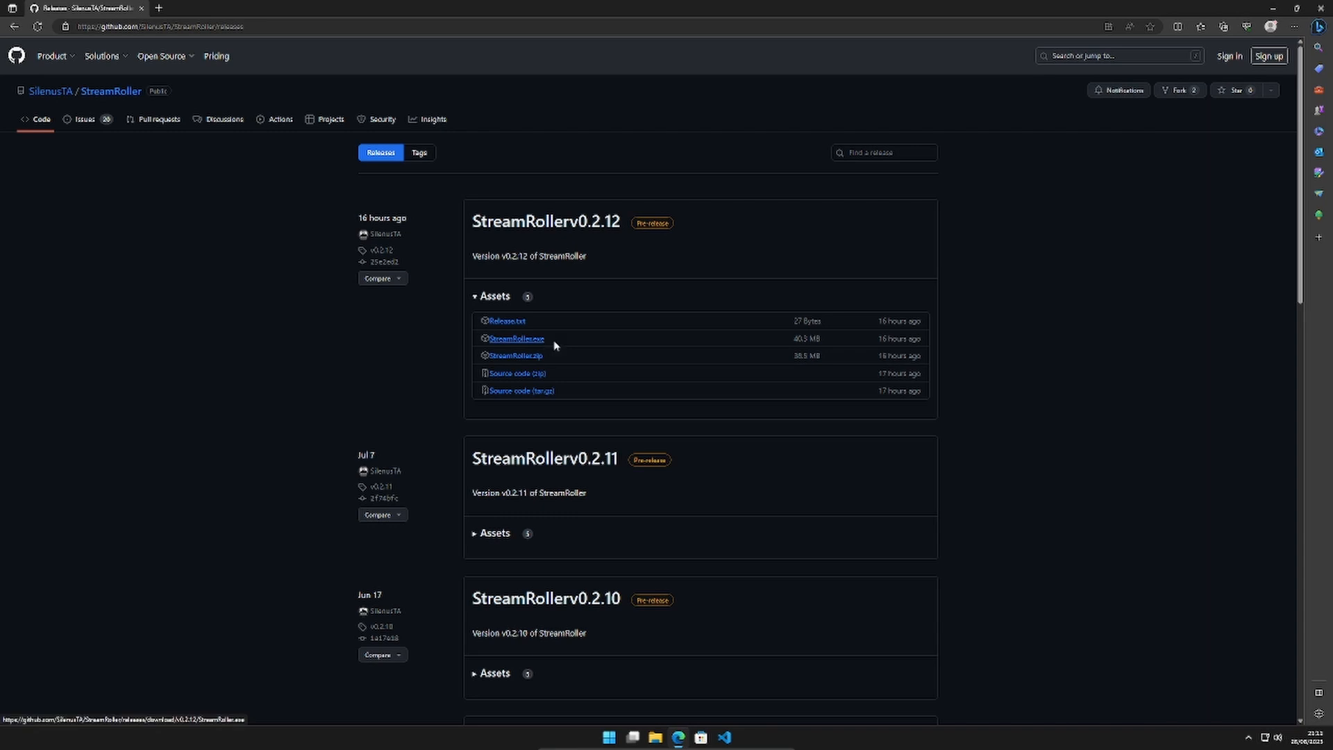
pyautogui.click(515, 340)
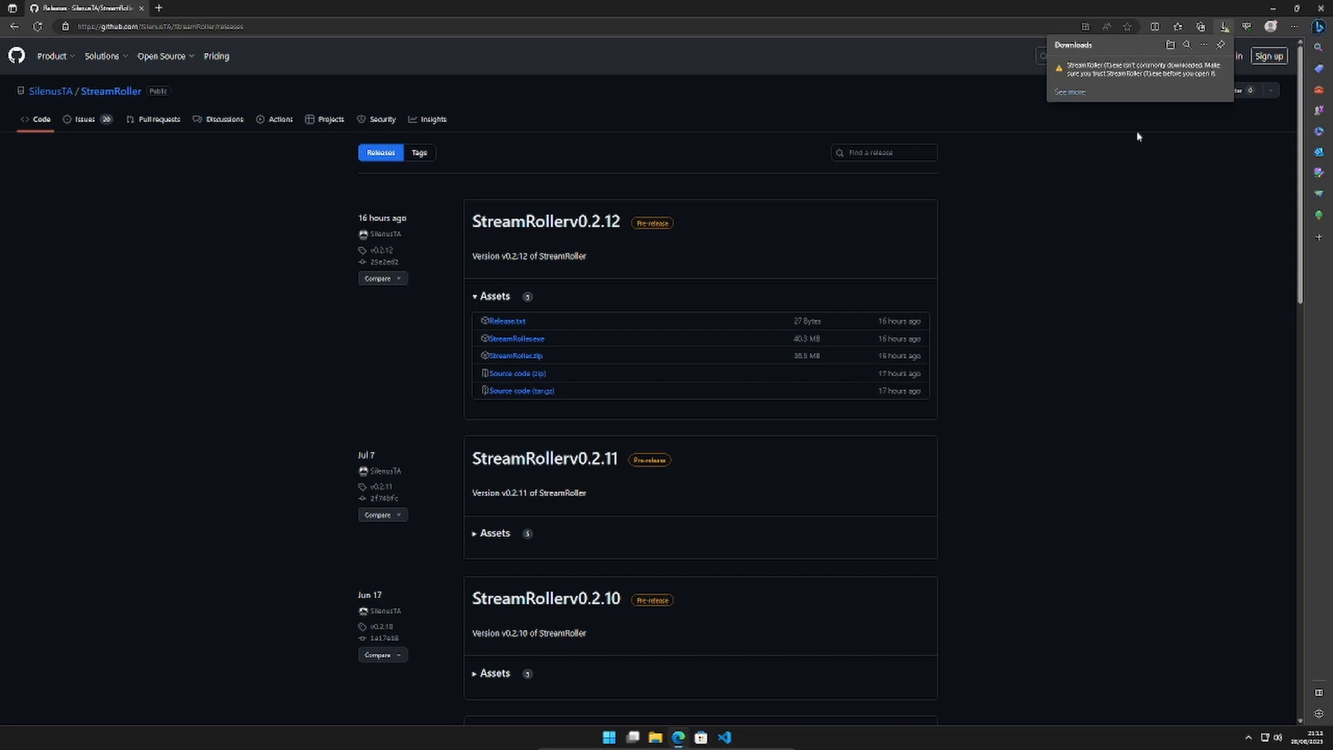
# Step: Keep the flagged StreamRoller (1).exe download despite the SmartScreen trust warning
pyautogui.moveTo(1106, 73)
pyautogui.click(1070, 93)
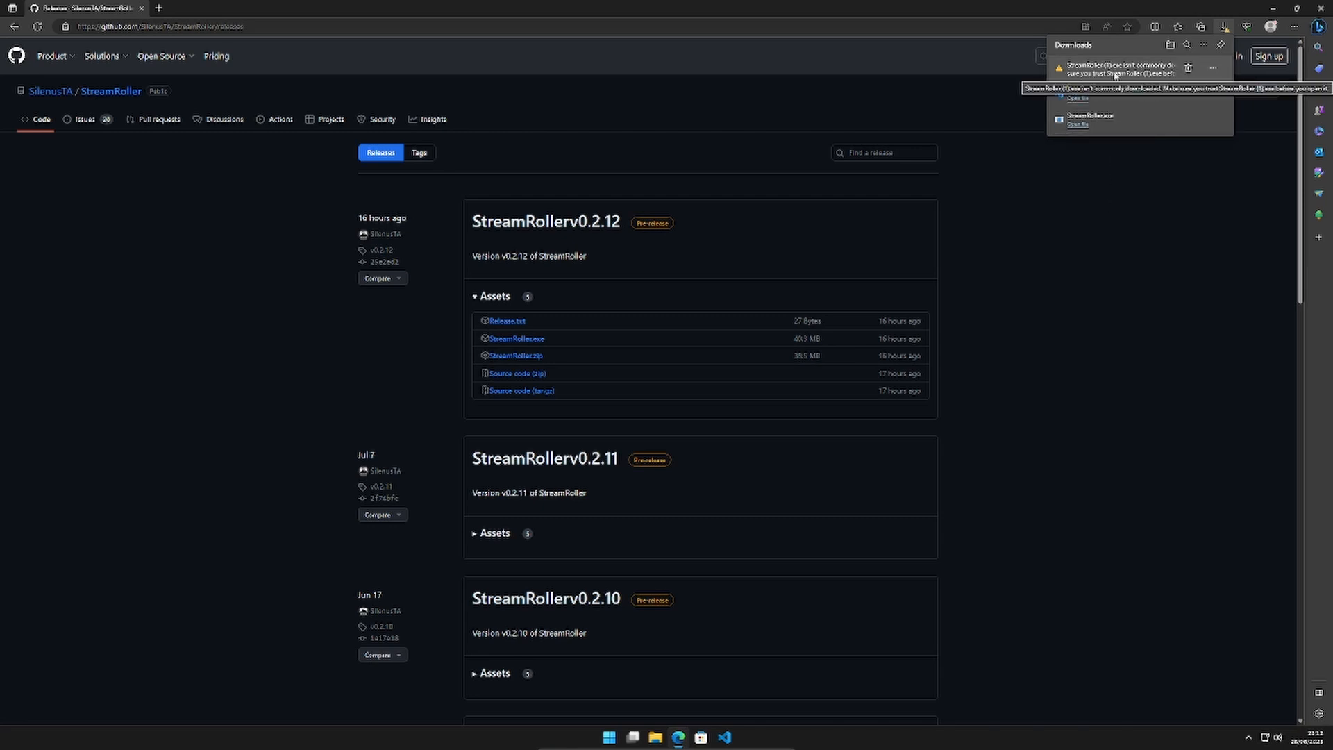
pyautogui.click(1215, 72)
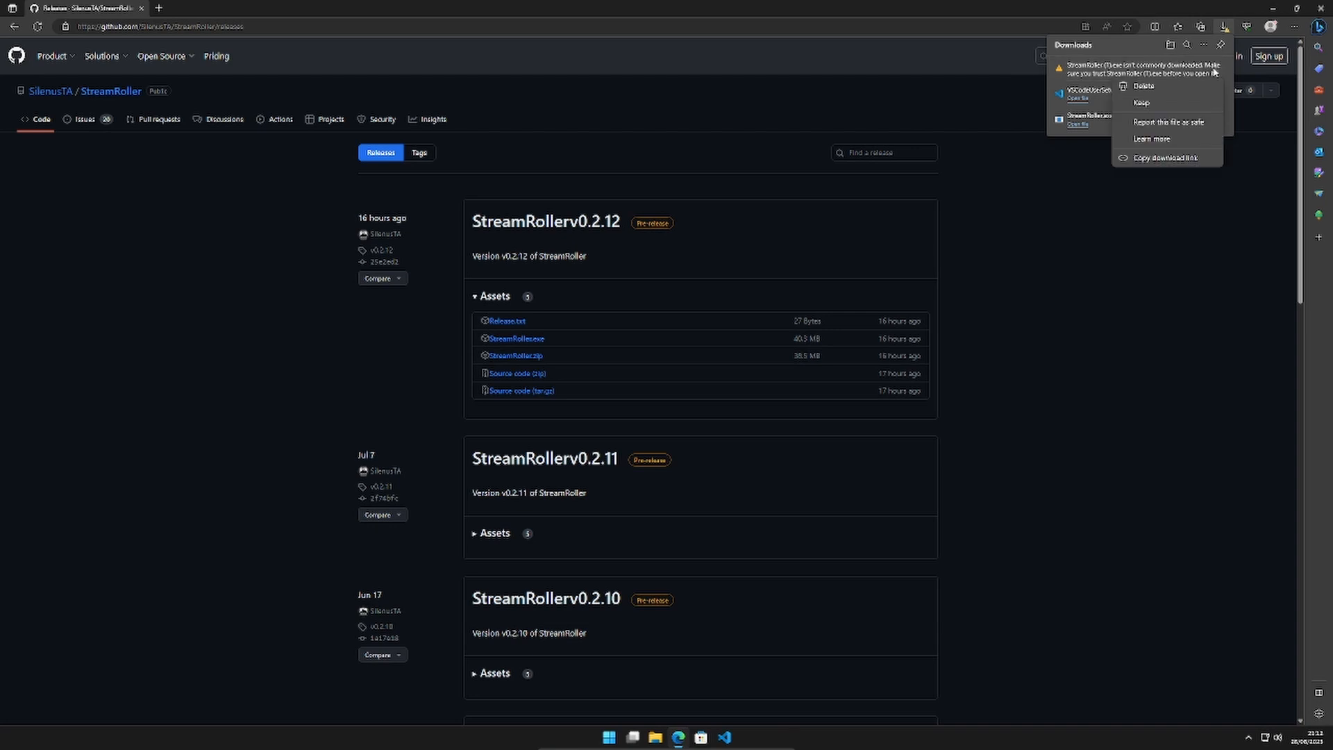
pyautogui.click(1149, 107)
pyautogui.click(1122, 197)
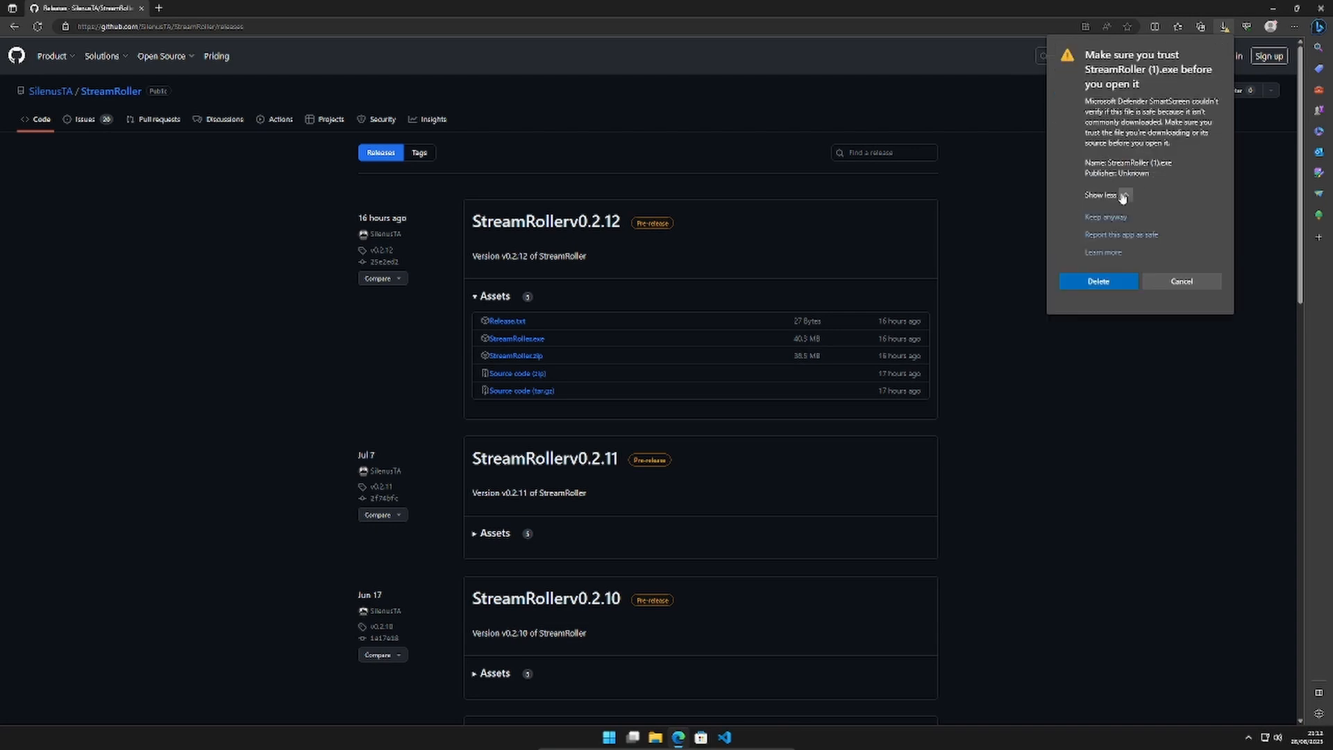
pyautogui.click(1111, 218)
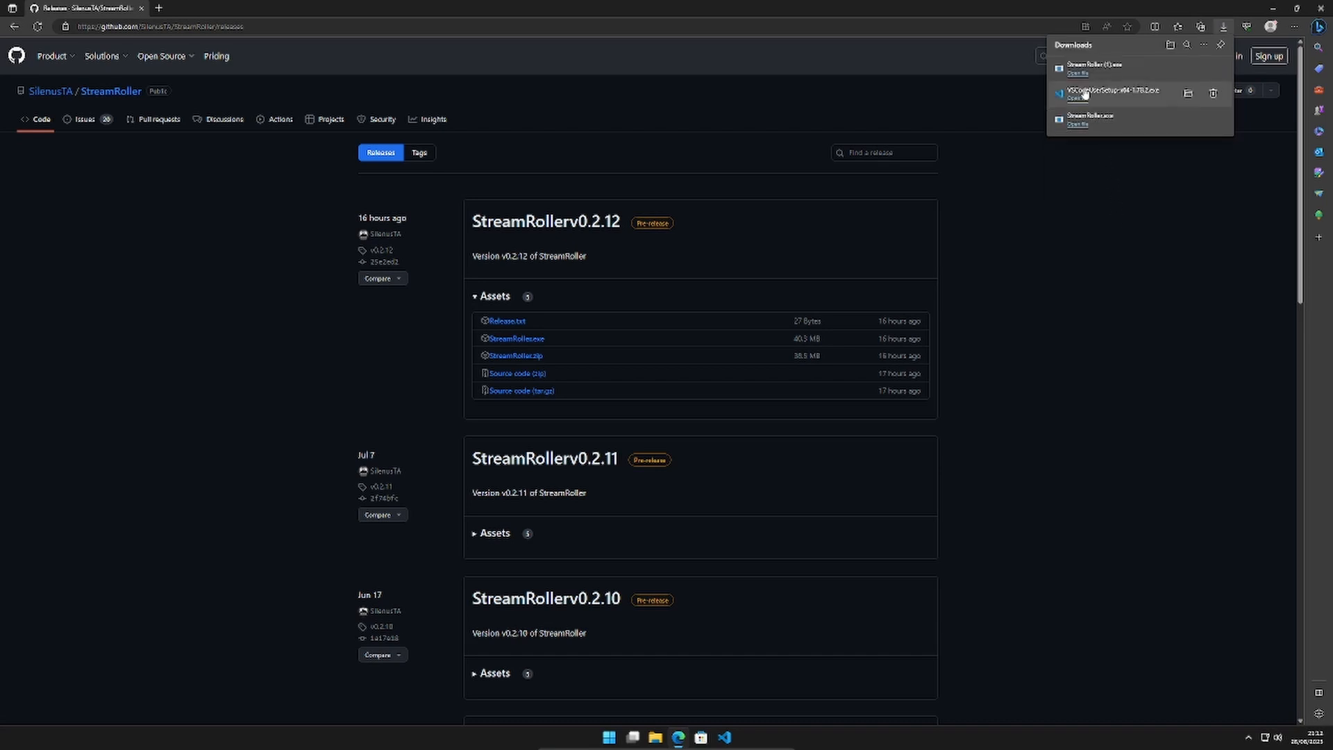
# Step: Run the downloaded StreamRoller (1).exe and minimise the browser while it unpacks
pyautogui.click(1078, 73)
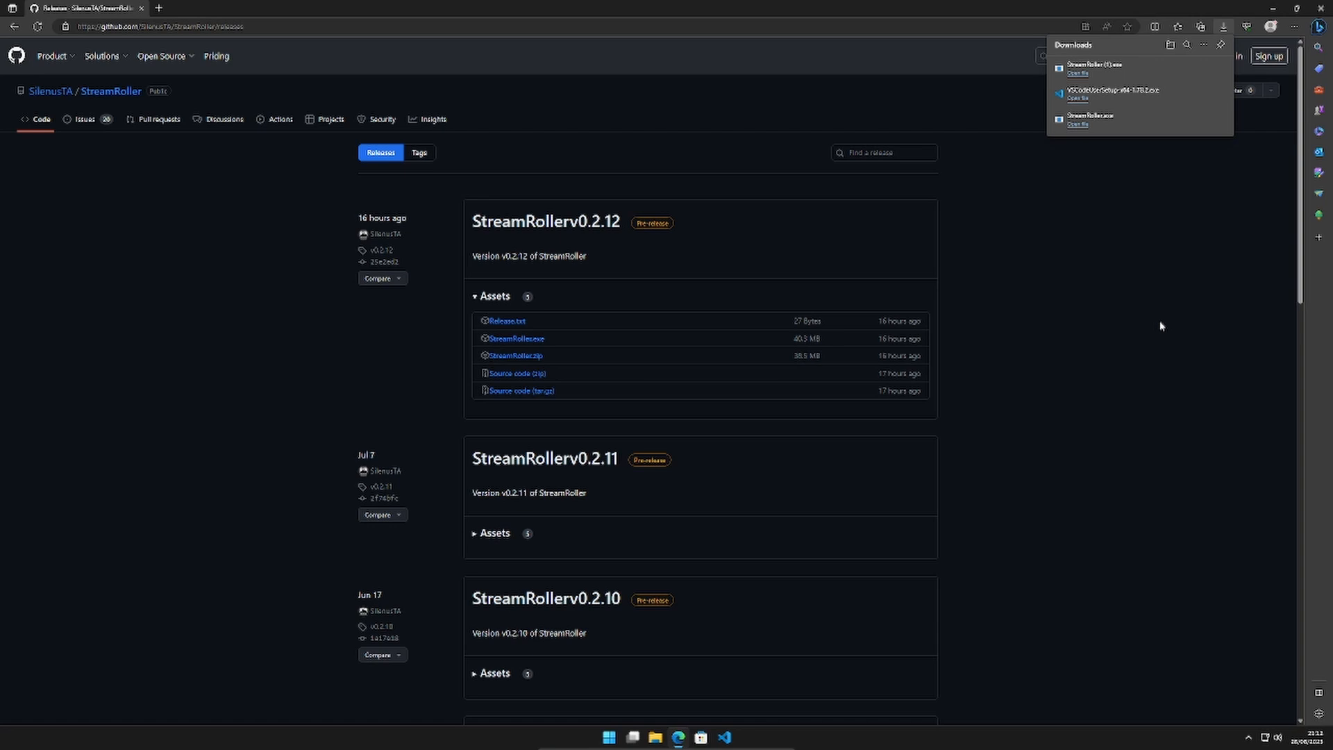
pyautogui.click(1078, 73)
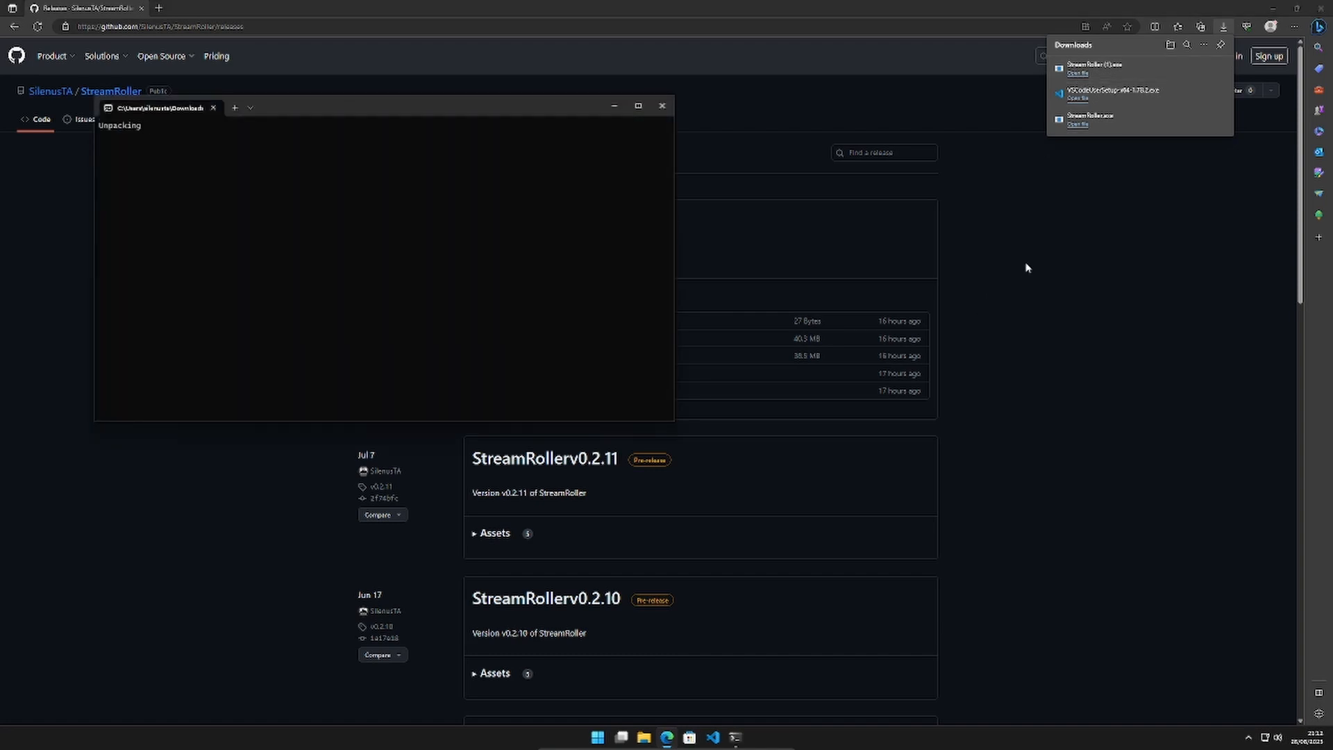
pyautogui.click(1273, 11)
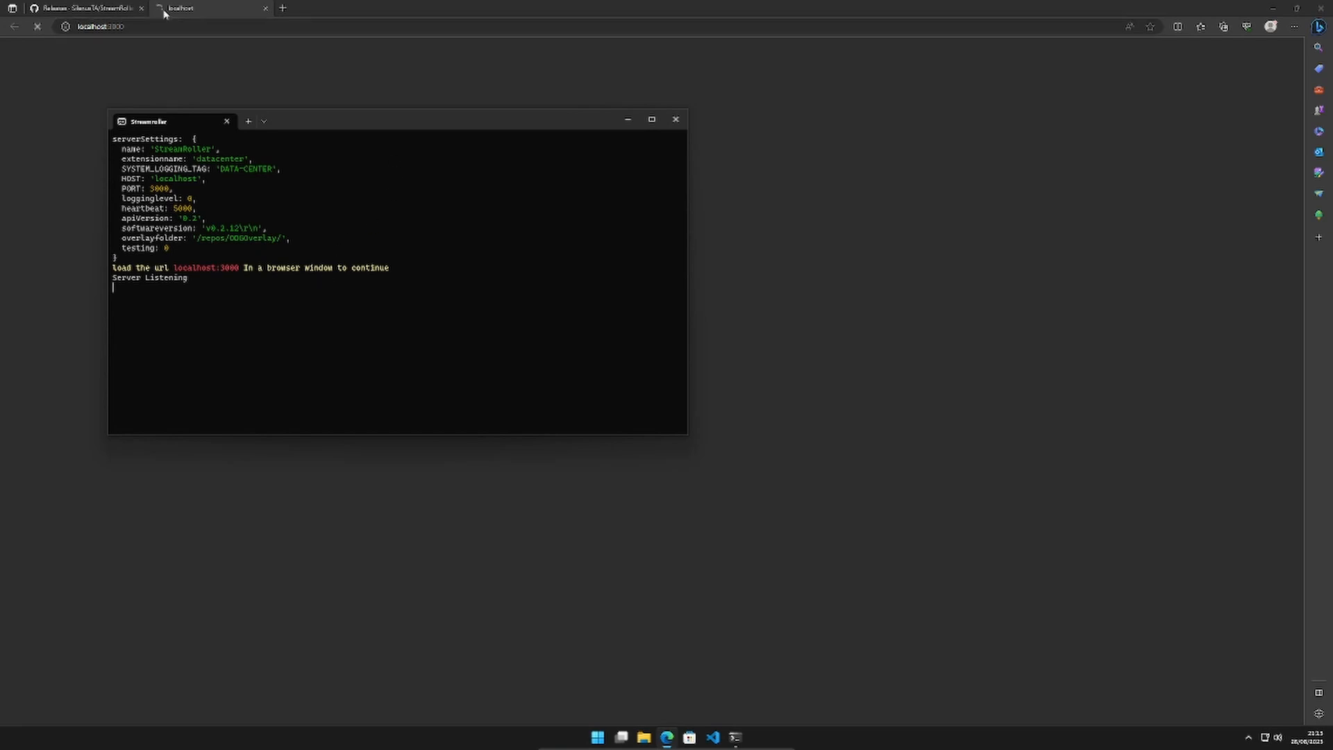
# Step: Close the GitHub releases page and arrange the un-maximised localhost browser window beside the Streamroller console window
pyautogui.click(140, 9)
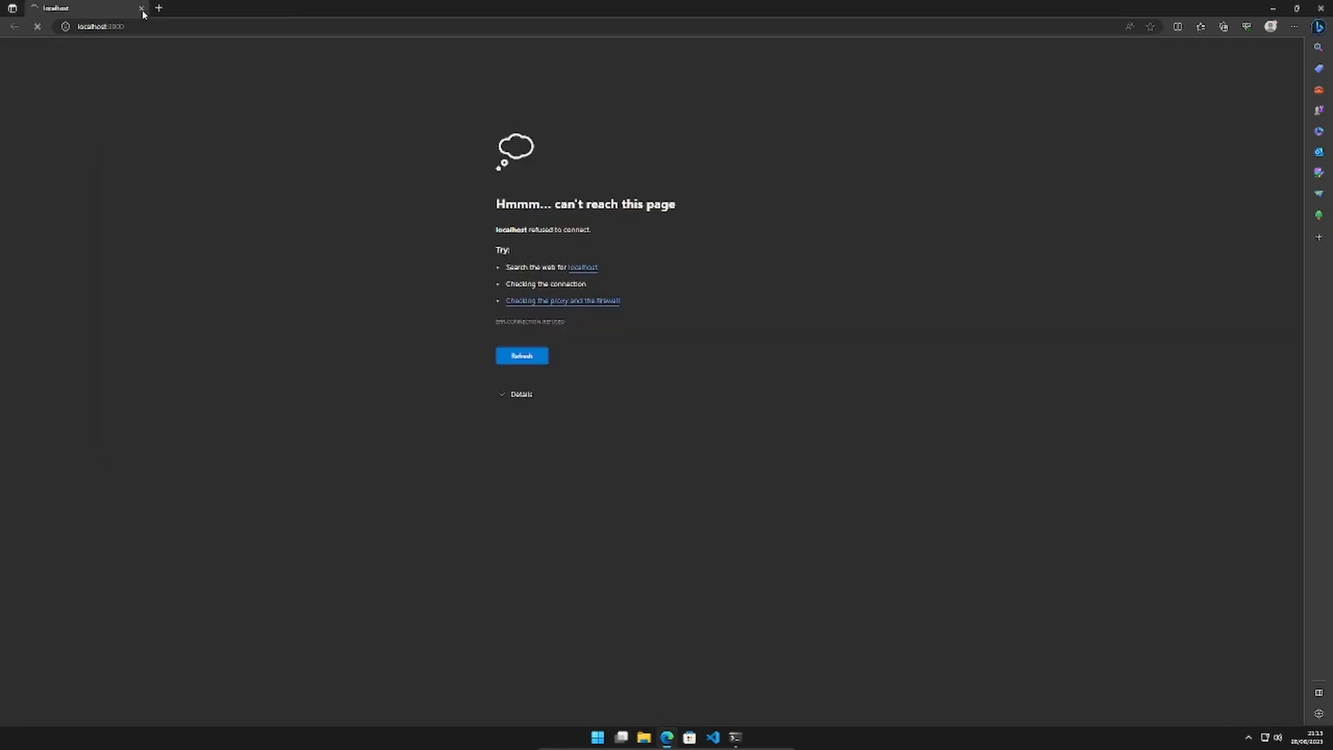
pyautogui.click(1297, 9)
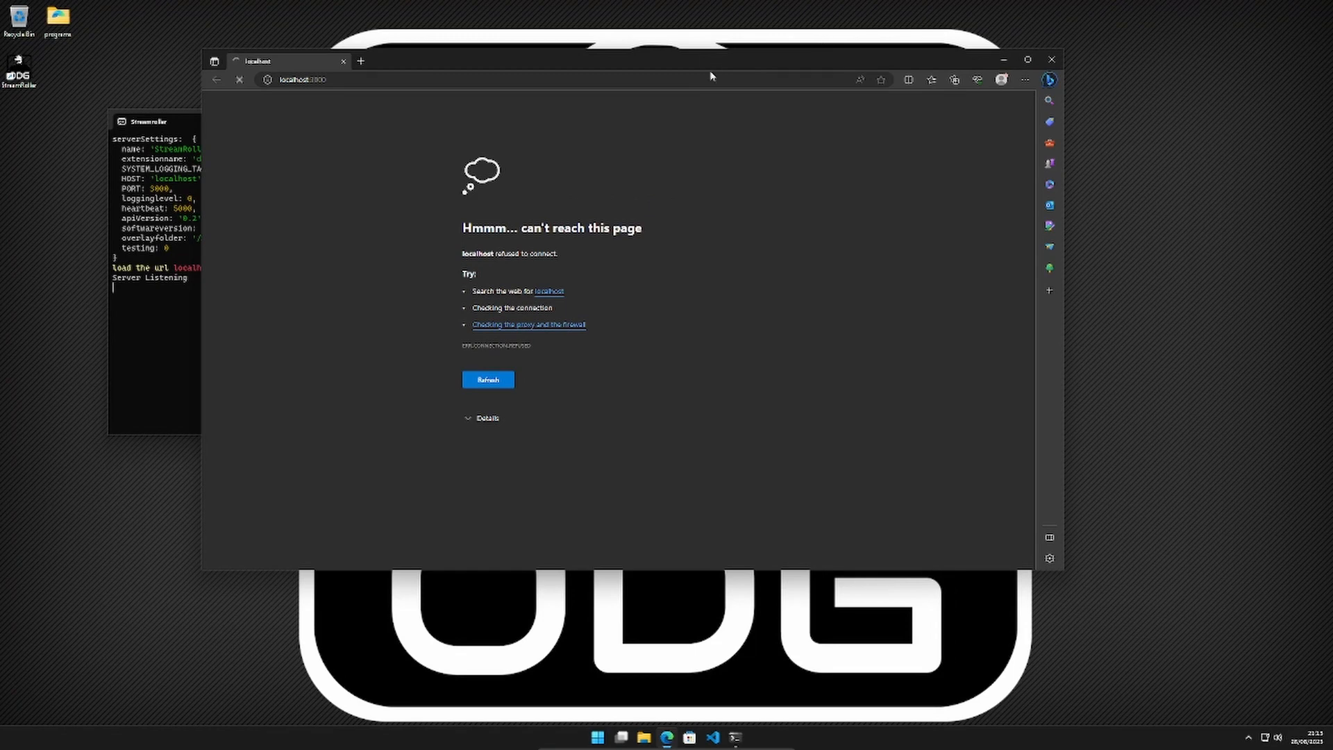
pyautogui.moveTo(715, 66); pyautogui.dragTo(979, 49)
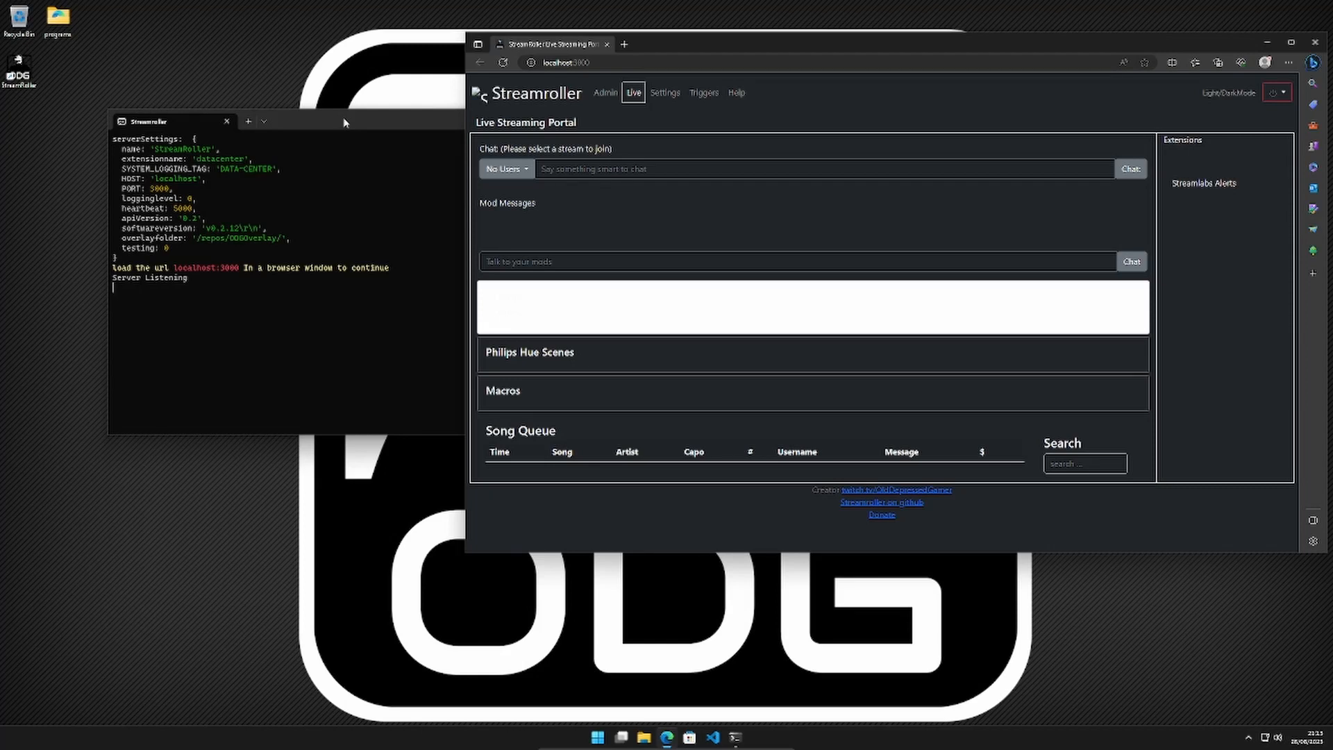
pyautogui.moveTo(345, 122); pyautogui.dragTo(277, 225)
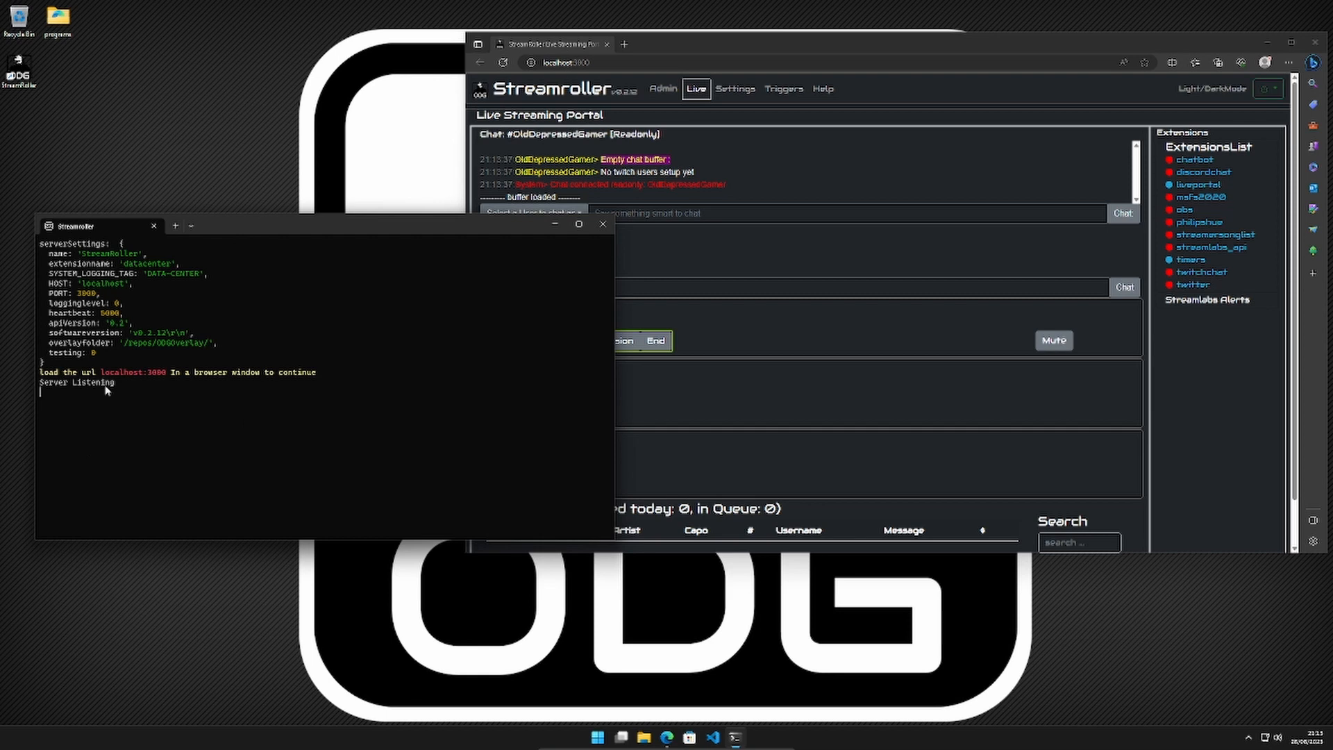
# Step: Examine the live portal page, the server console output and the StreamRoller shortcut on the desktop
pyautogui.click(716, 90)
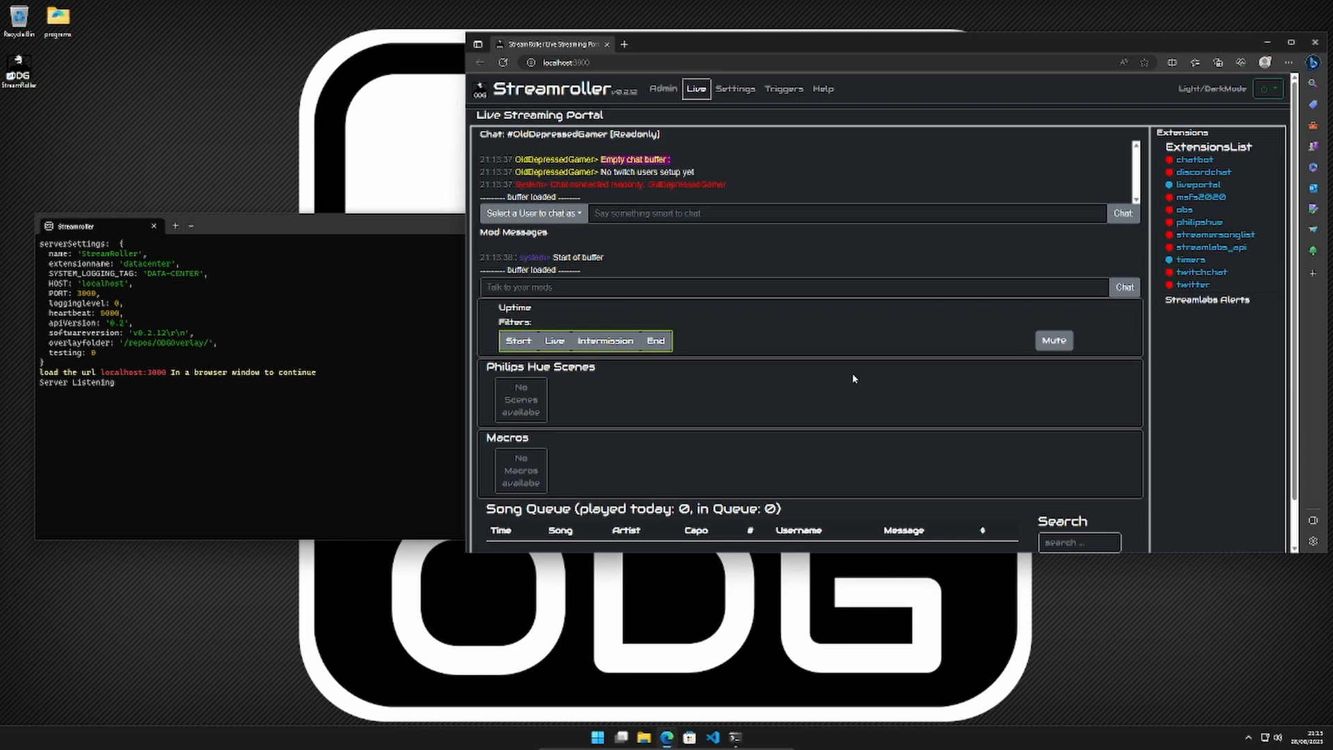
pyautogui.click(337, 240)
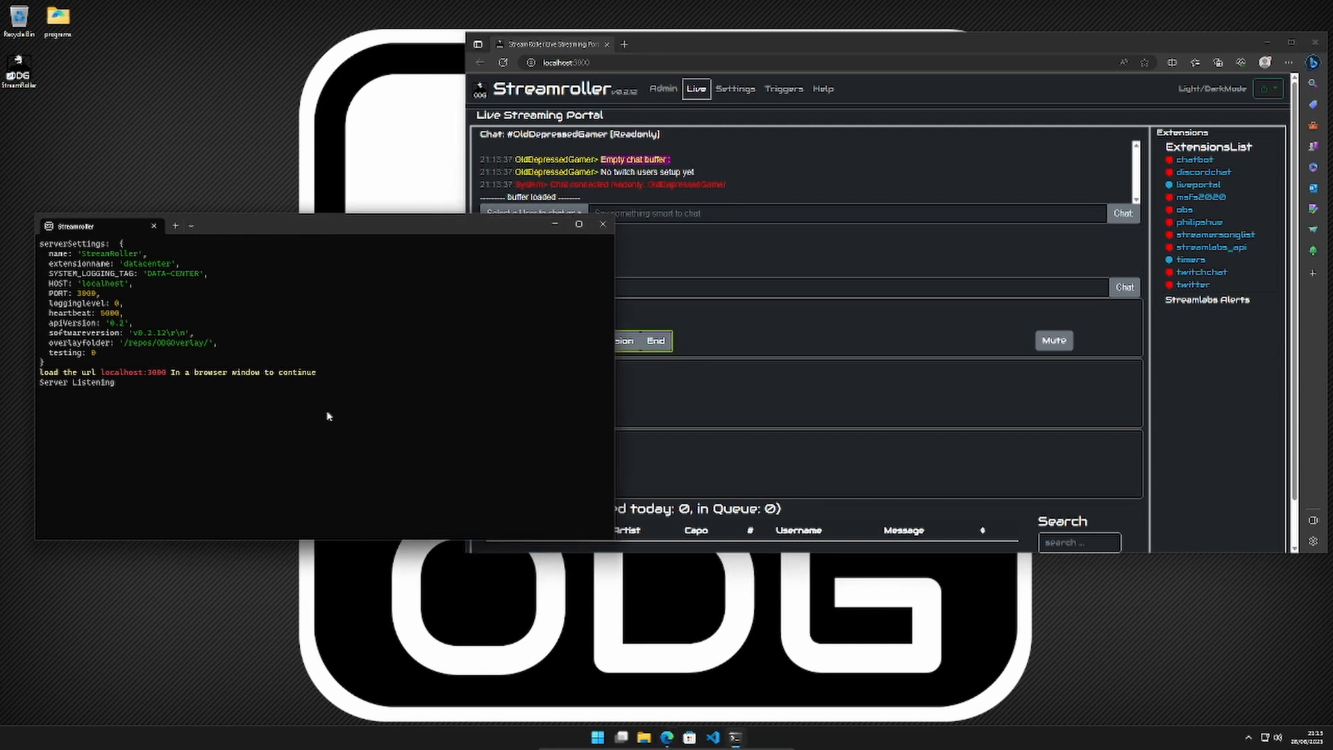
pyautogui.click(31, 74)
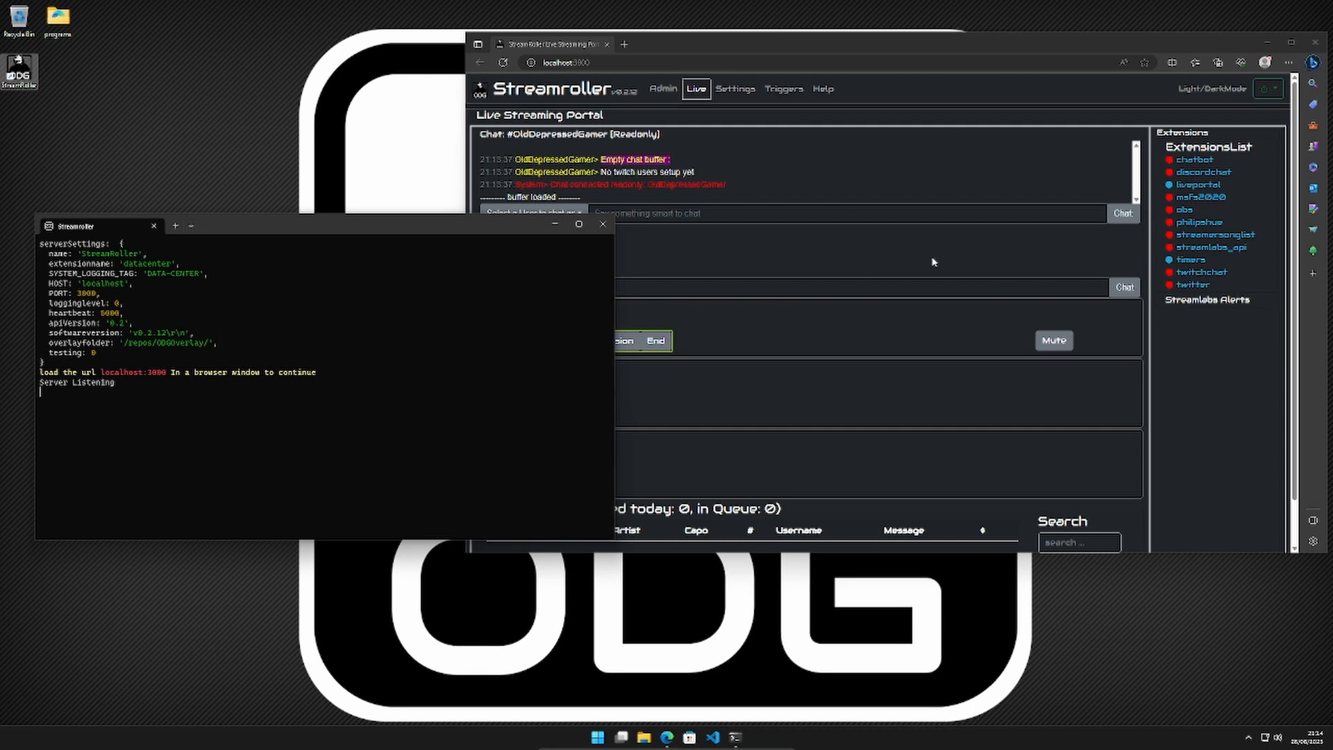
pyautogui.click(898, 248)
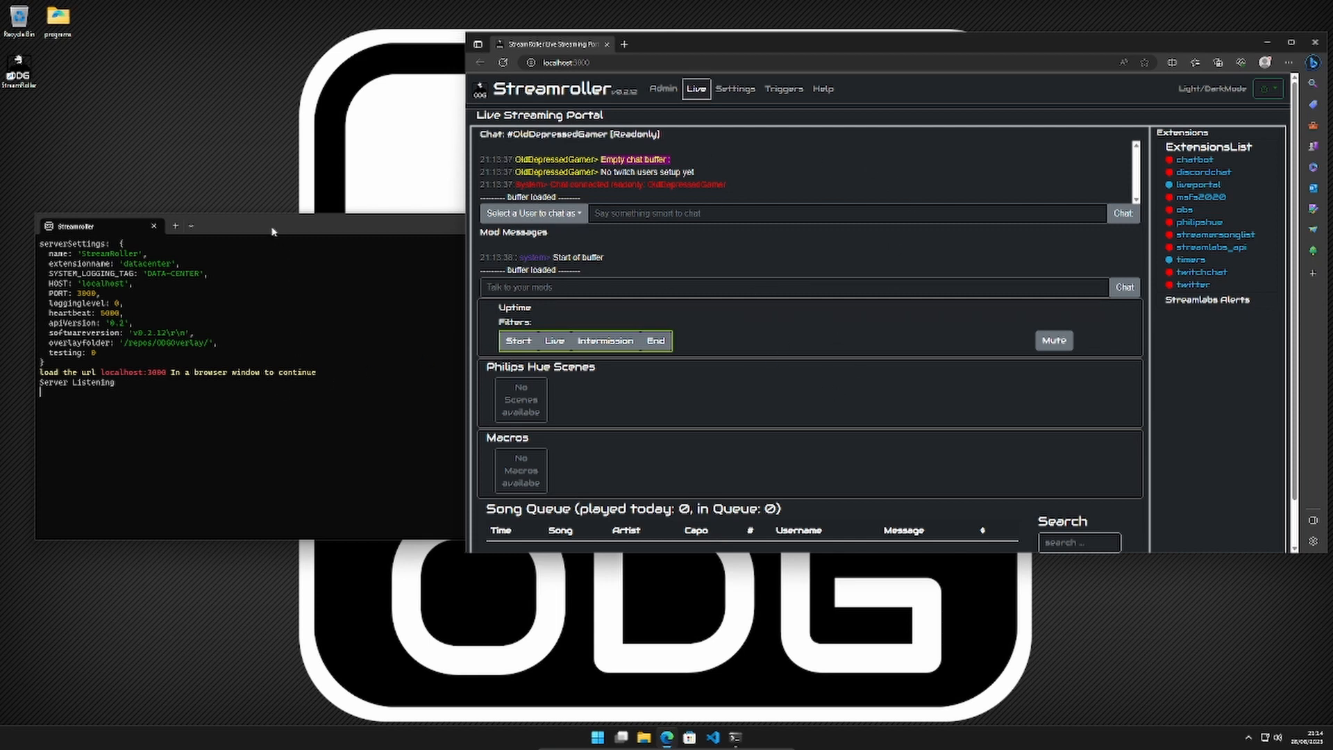
# Step: Move the Streamroller server console over the live portal and minimise it
pyautogui.moveTo(272, 231)
pyautogui.mouseDown()
pyautogui.moveTo(333, 188)
pyautogui.moveTo(268, 211)
pyautogui.mouseUp()
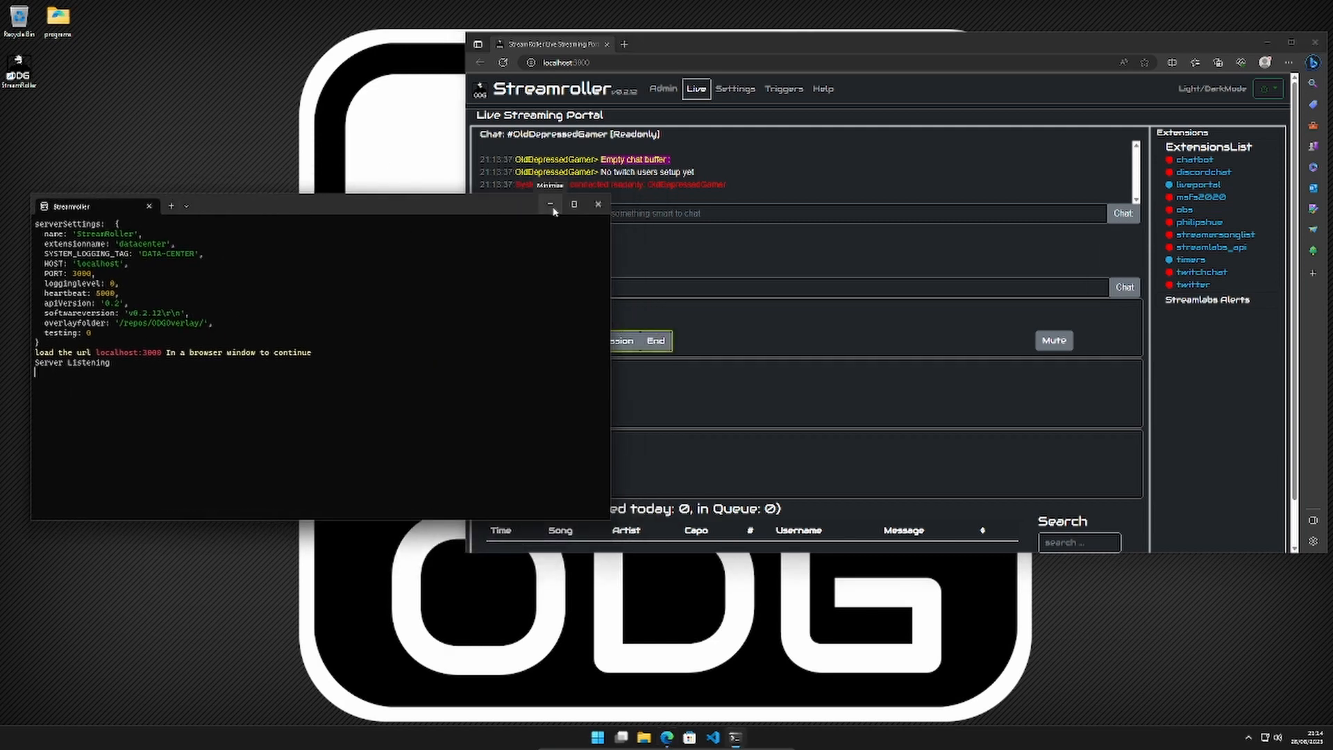
pyautogui.moveTo(553, 211); pyautogui.dragTo(832, 259)
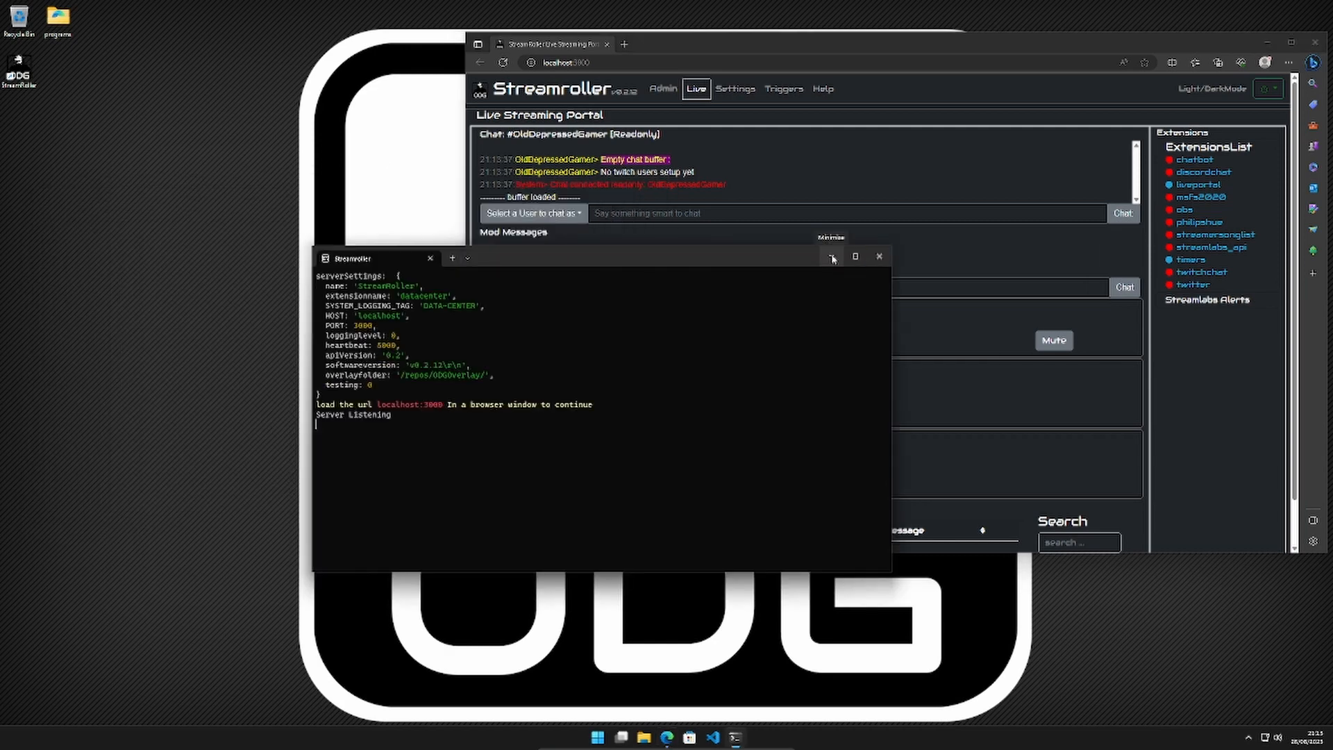
pyautogui.click(832, 258)
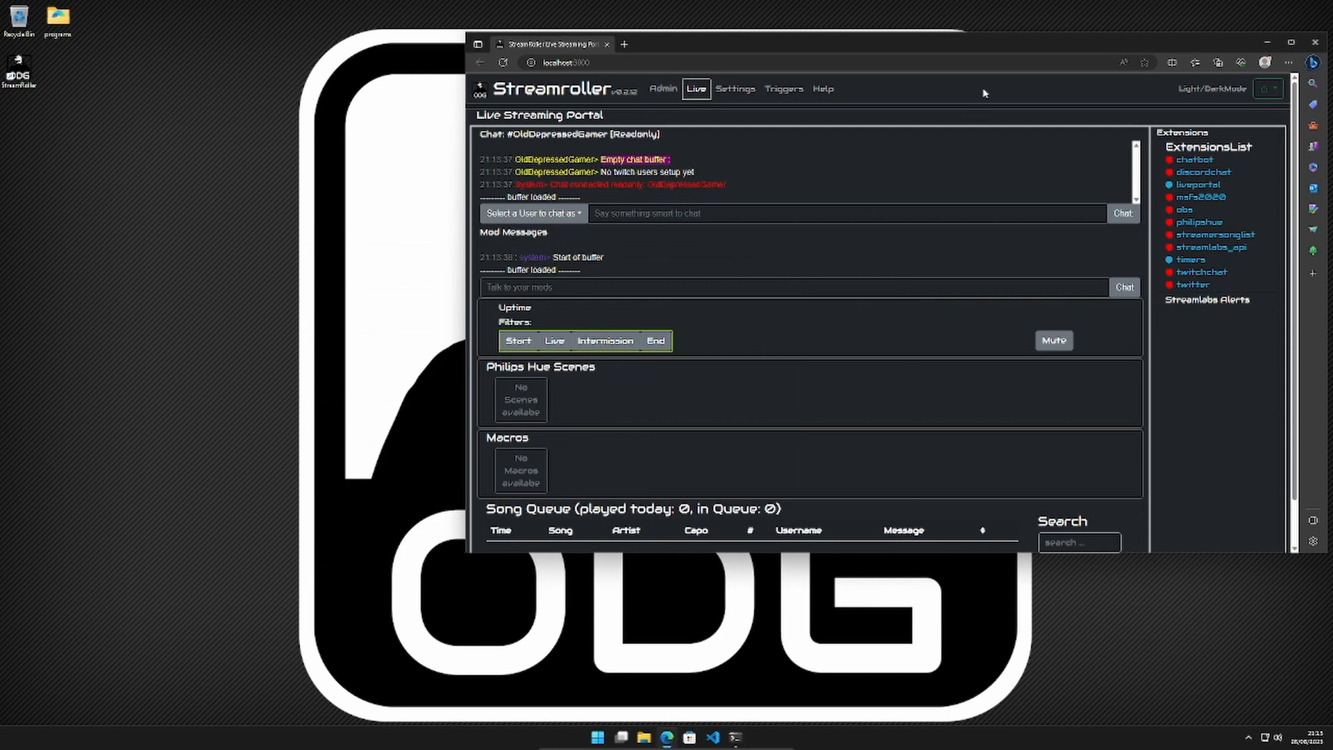
# Step: Move the portal's browser window to the desktop's upper-left corner and extend its height to fit the whole Live Streaming Portal
pyautogui.moveTo(1002, 50); pyautogui.dragTo(621, 100)
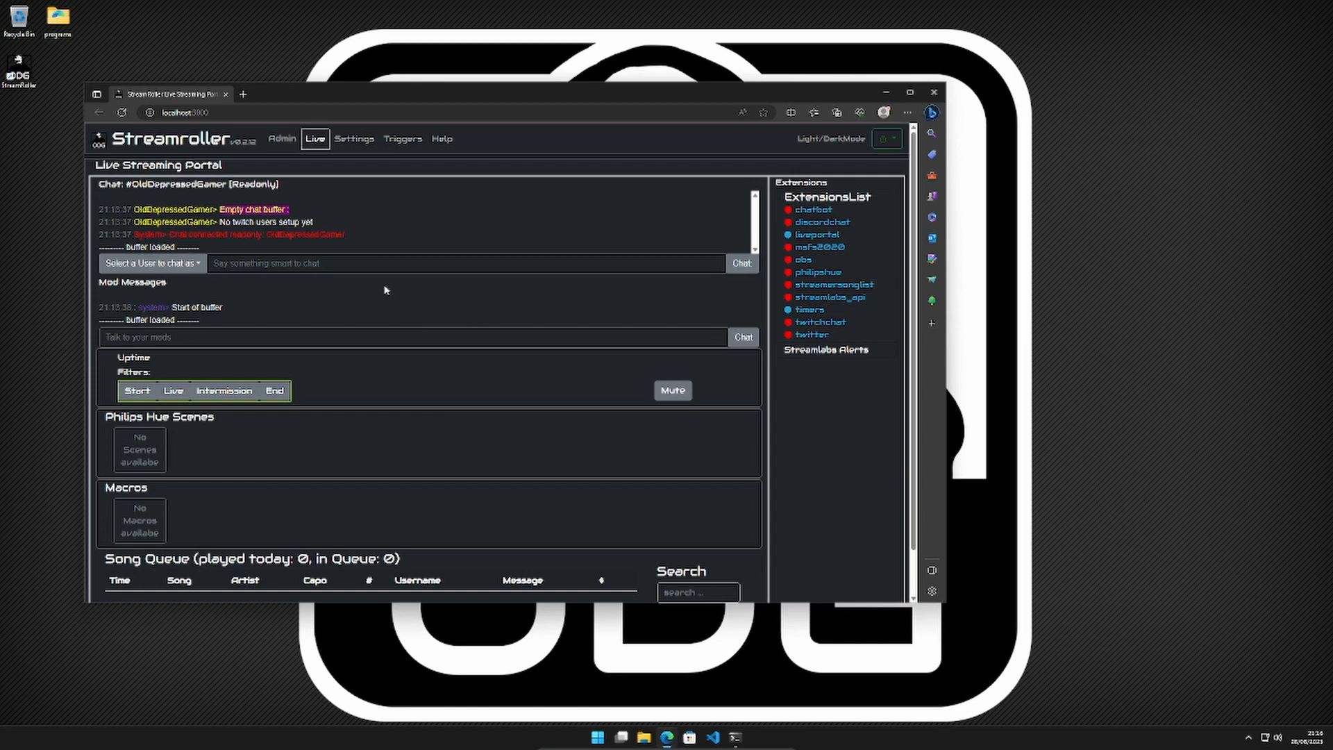
pyautogui.moveTo(674, 94); pyautogui.dragTo(598, 25)
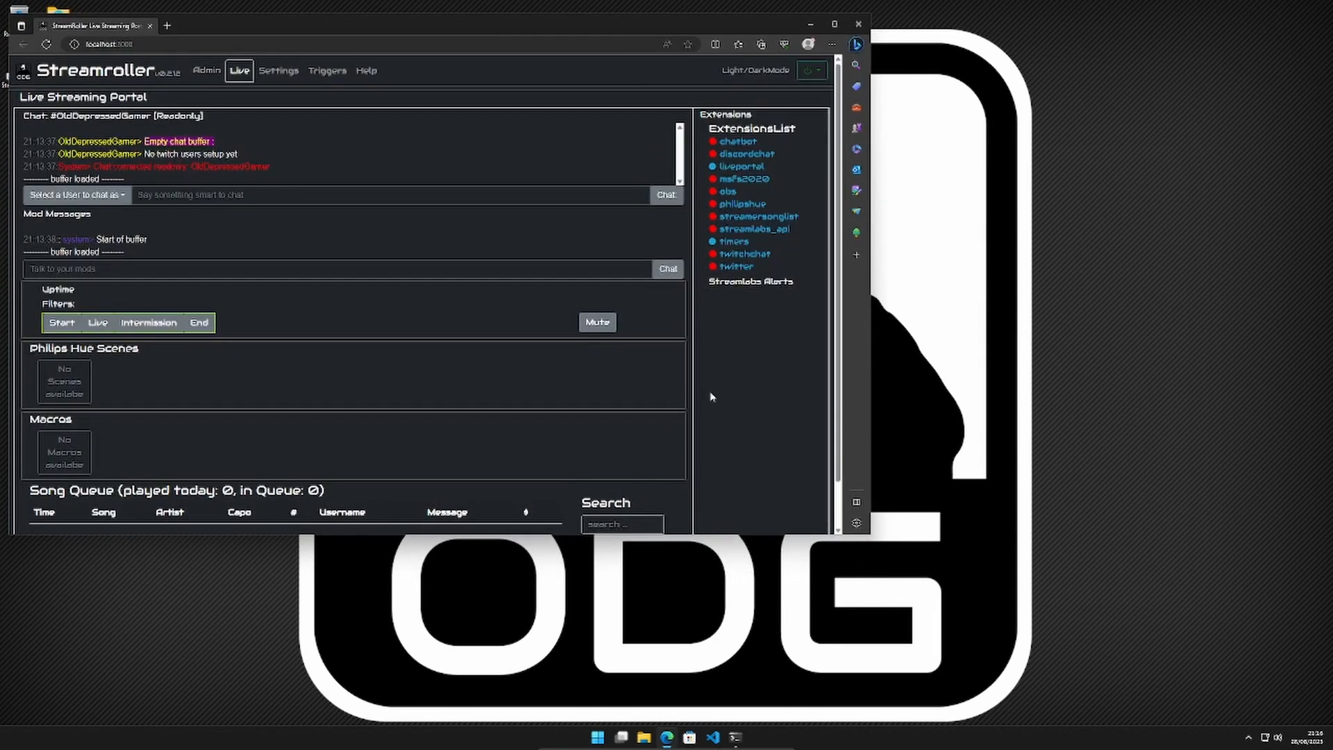
pyautogui.moveTo(779, 535); pyautogui.dragTo(786, 709)
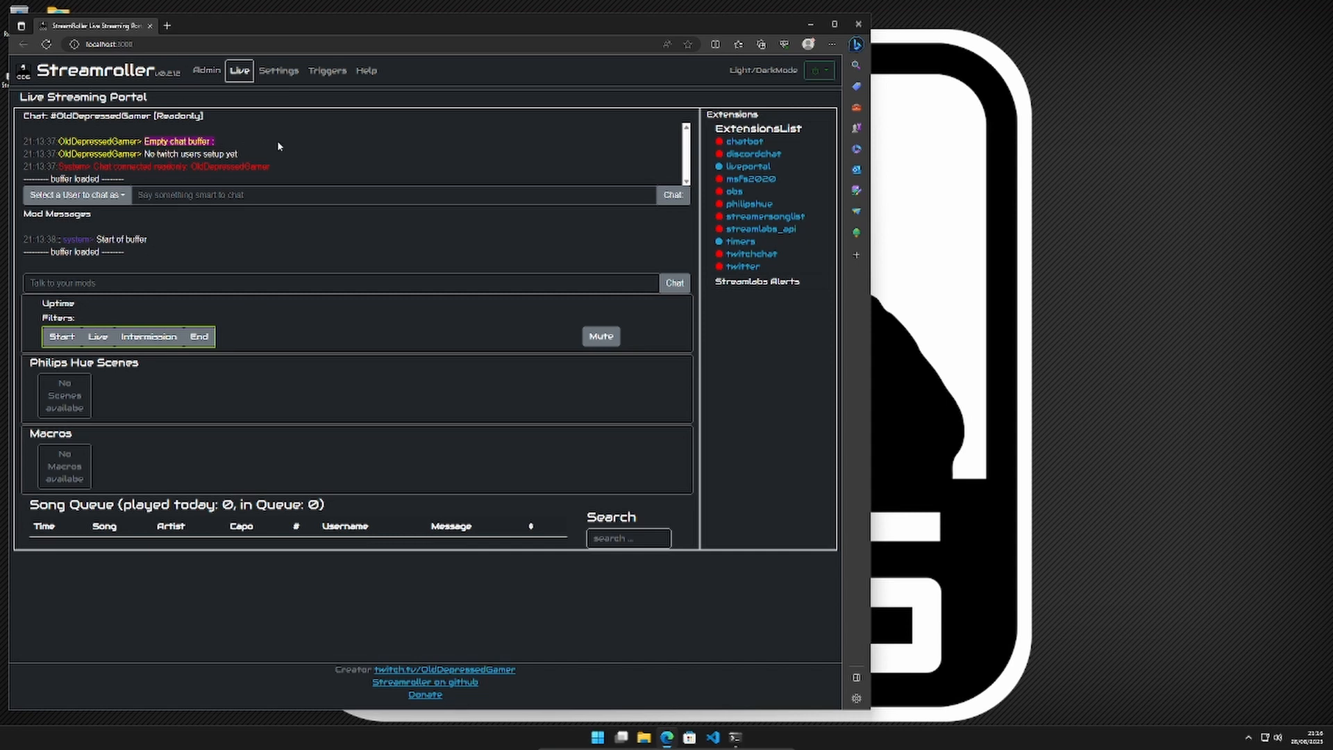
# Step: Examine the portal's chat area, its list of users to chat as and the chat message field
pyautogui.moveTo(483, 179); pyautogui.dragTo(101, 98)
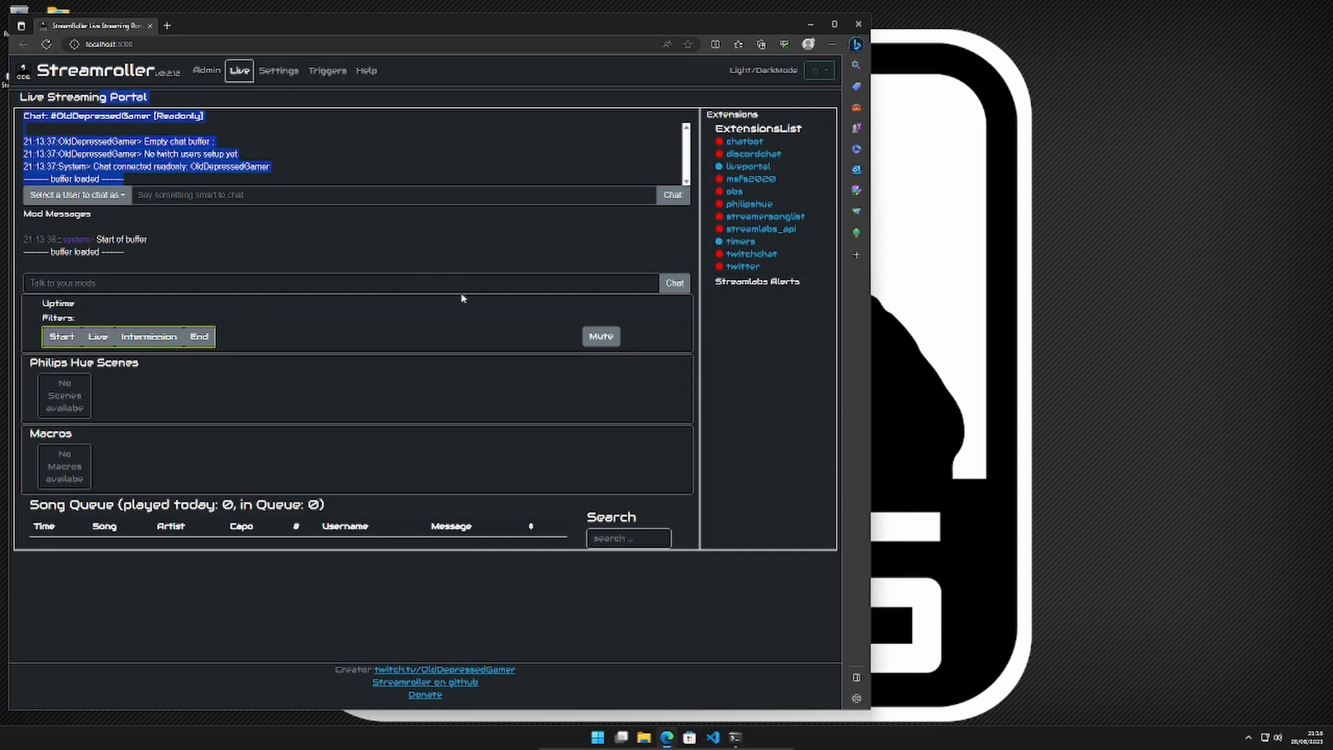
pyautogui.click(201, 150)
pyautogui.click(143, 195)
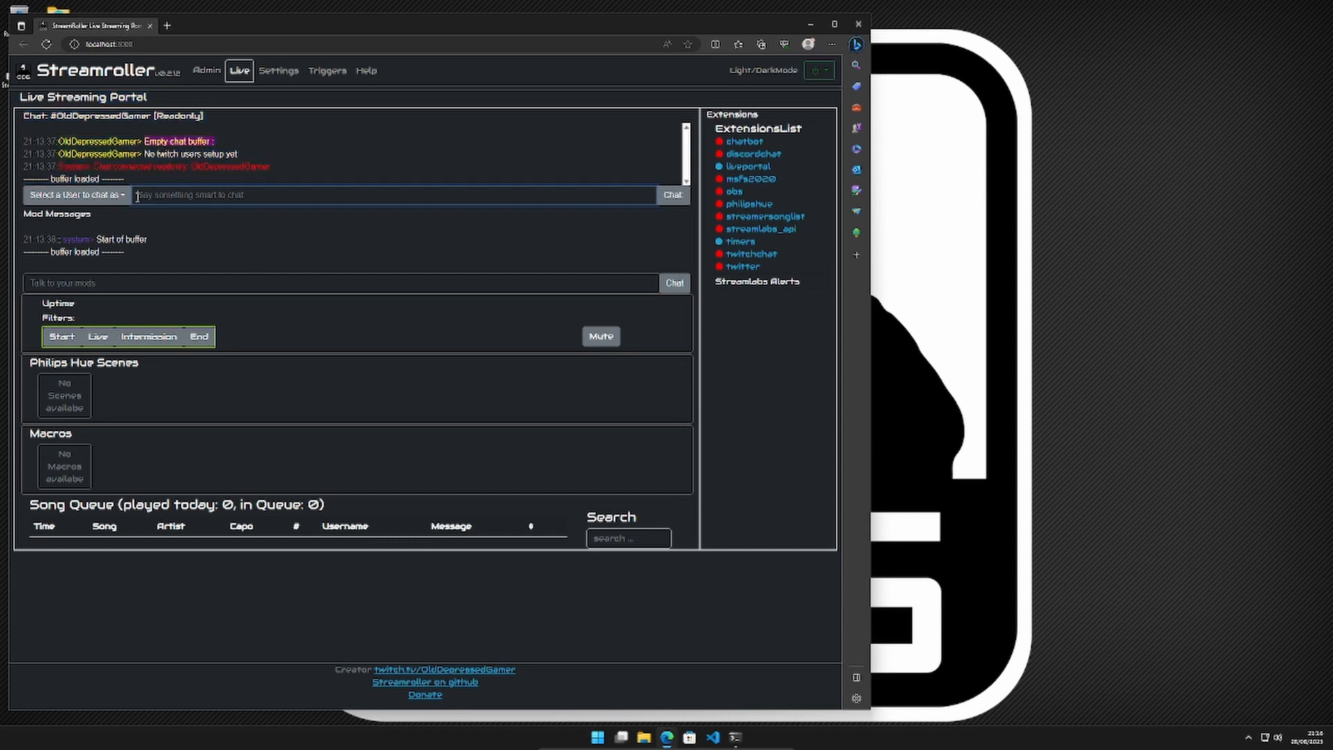
pyautogui.click(119, 196)
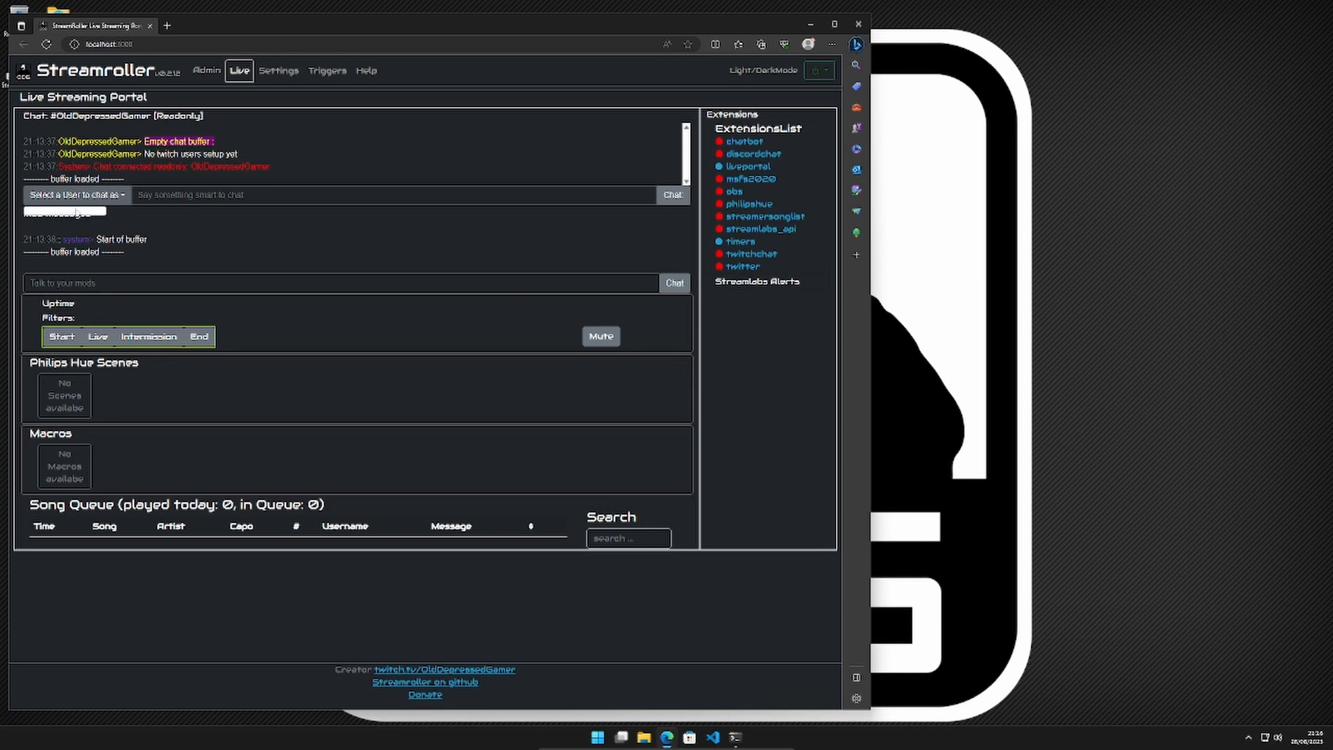
pyautogui.click(176, 195)
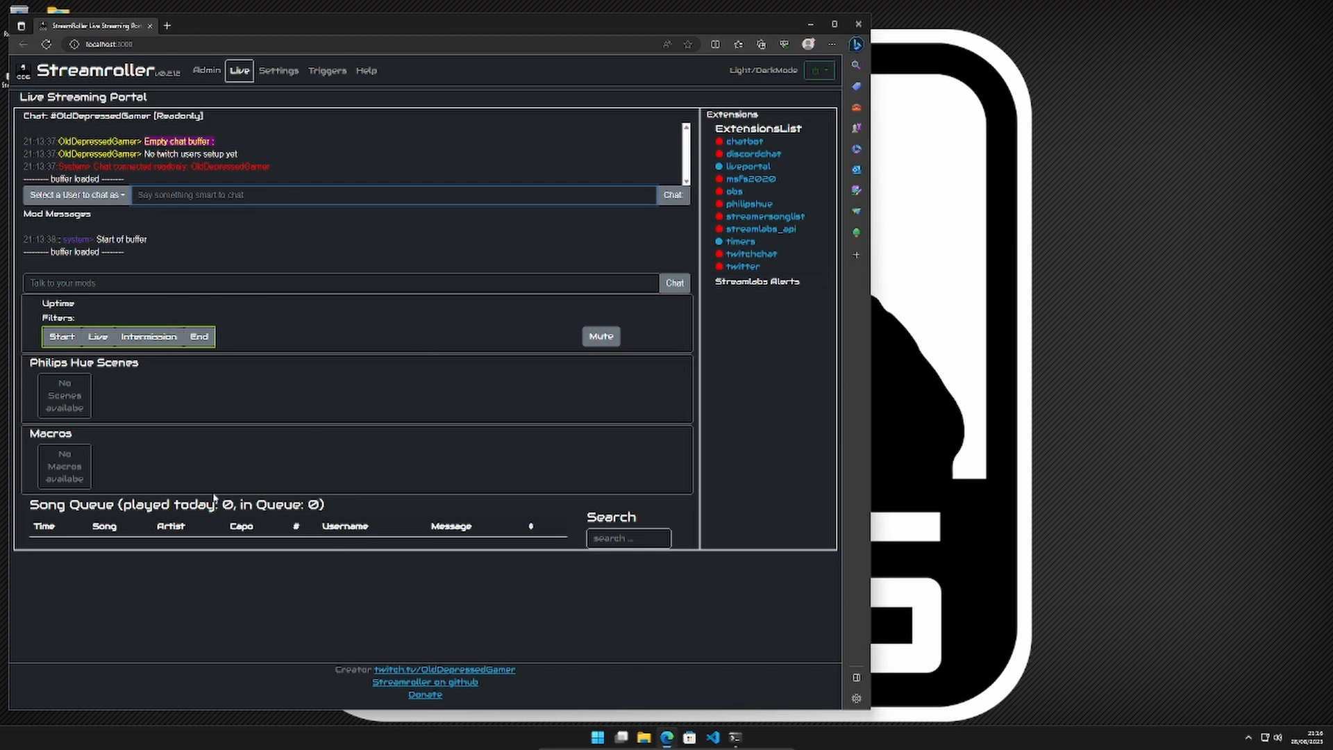
# Step: Open the Admin page and look at the chatbot's OpenAI token settings without changing them
pyautogui.moveTo(173, 305); pyautogui.dragTo(350, 331)
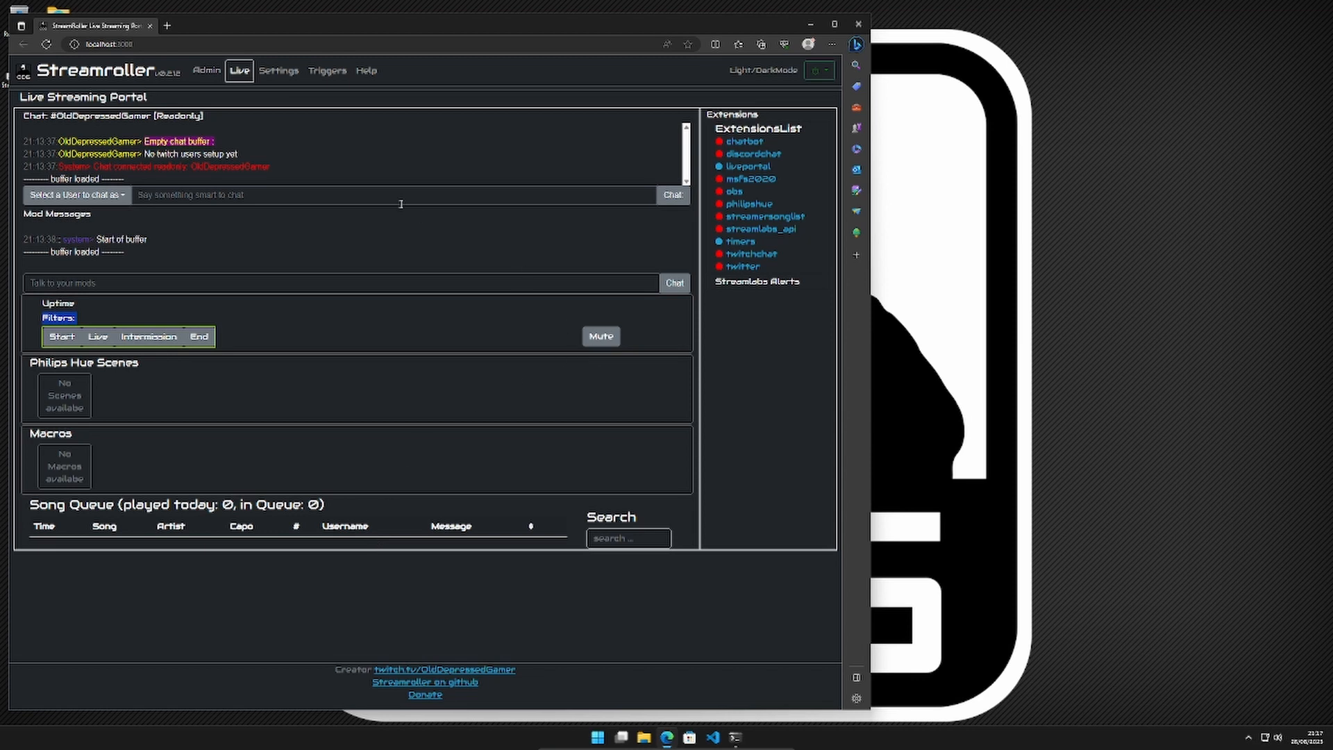
pyautogui.click(208, 82)
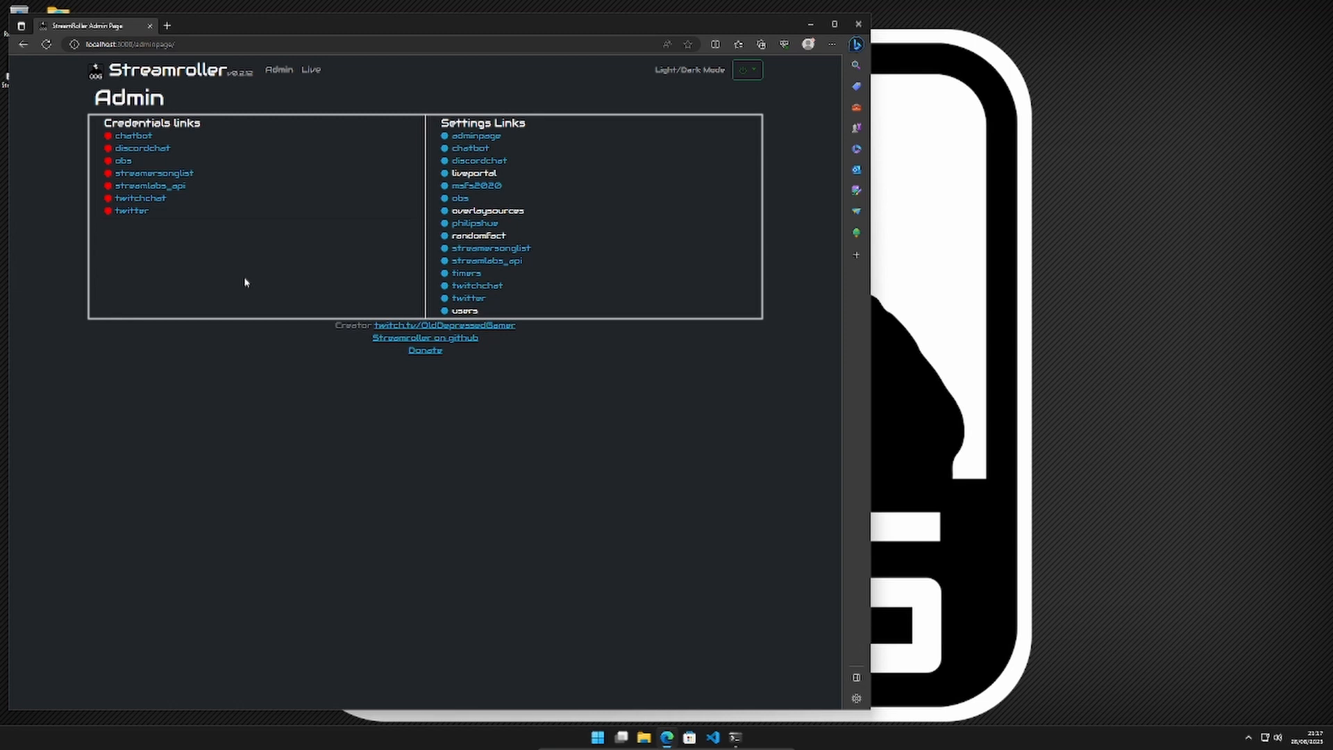
pyautogui.click(142, 138)
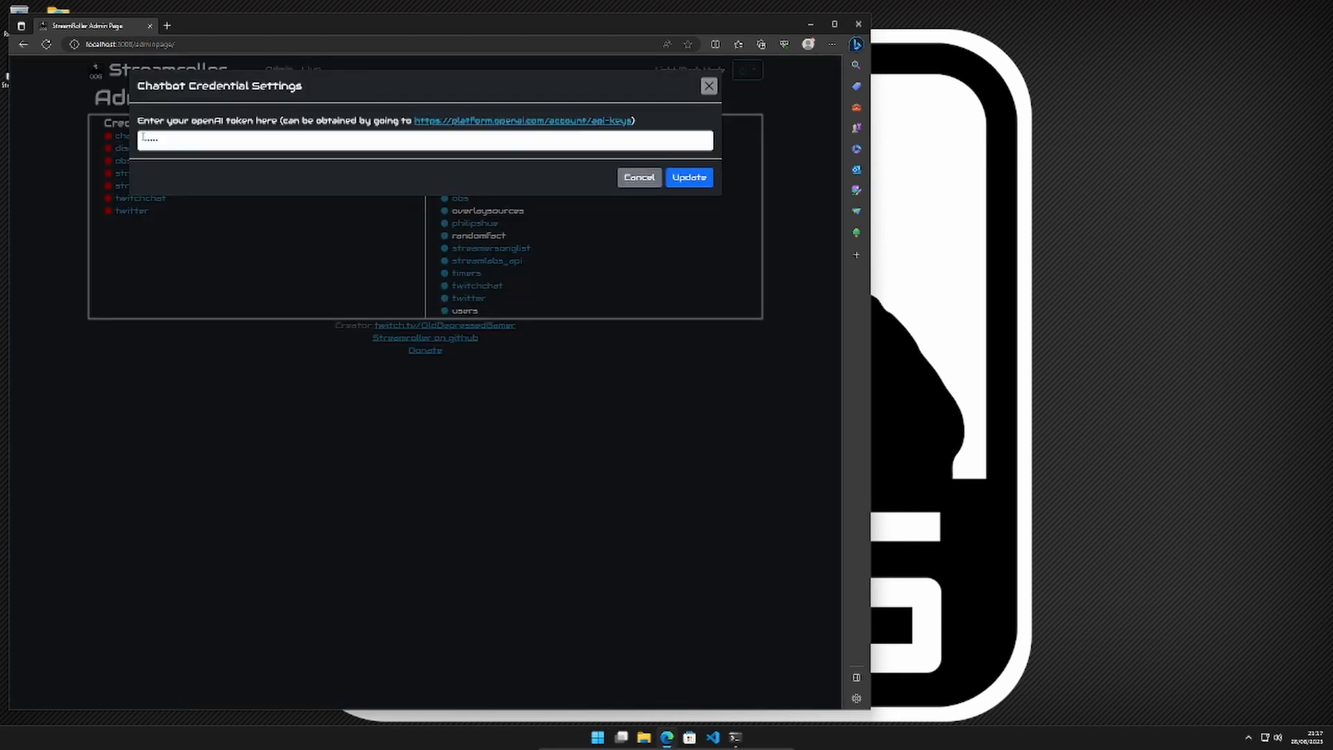
pyautogui.click(708, 86)
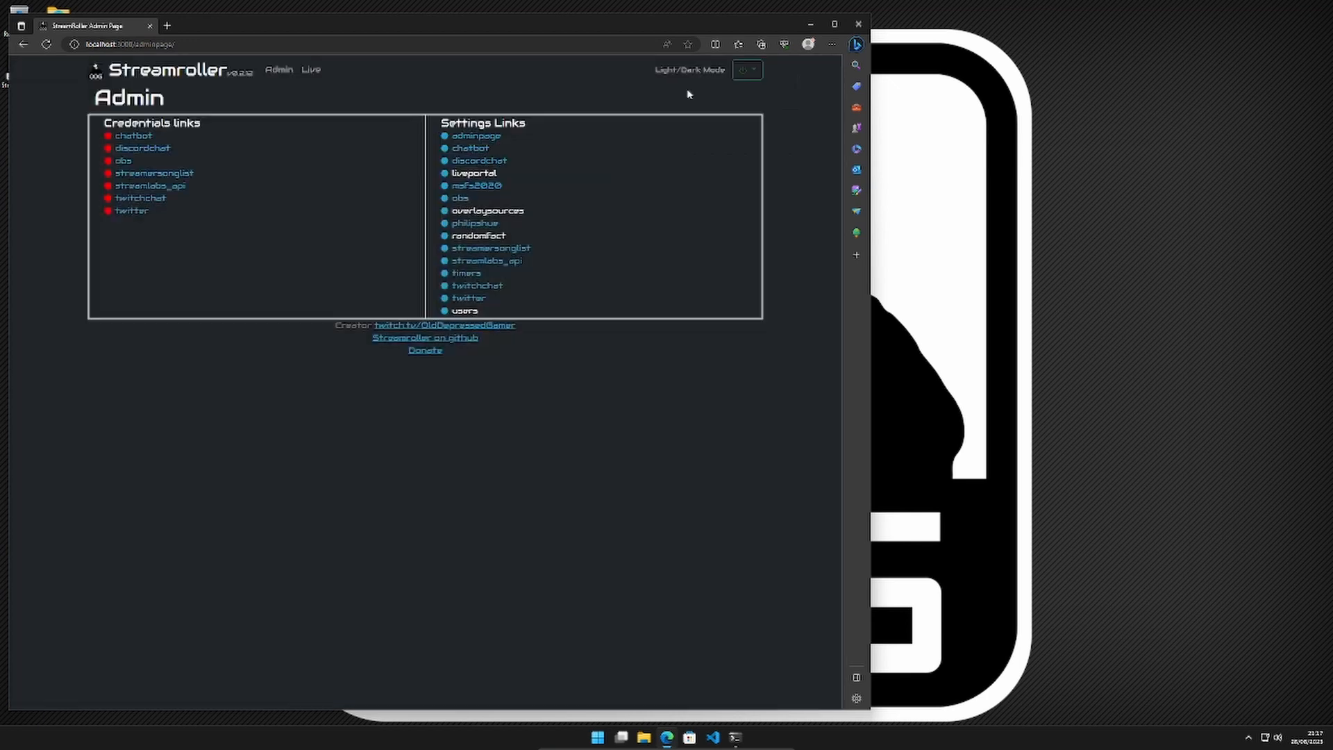
# Step: Open the twitchchat credentials and read the instructions for obtaining an OAuth token
pyautogui.click(140, 202)
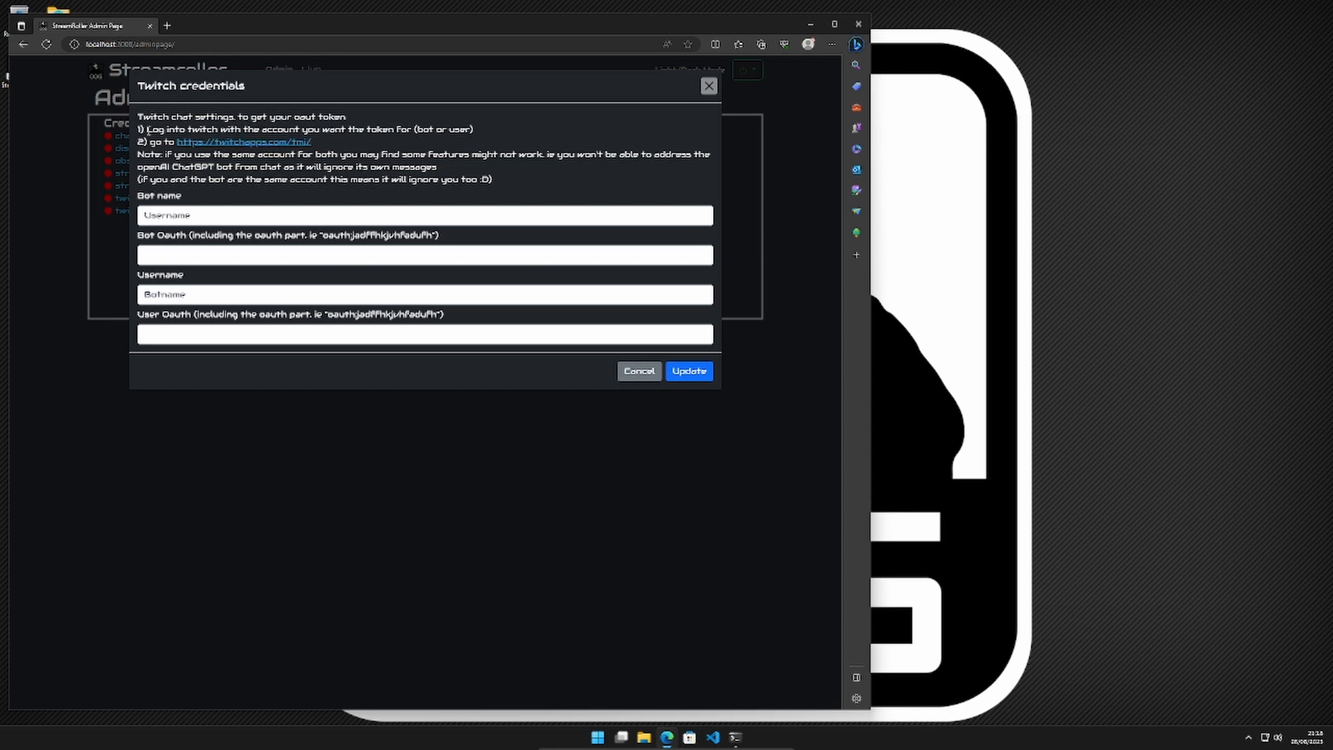
pyautogui.moveTo(148, 130); pyautogui.dragTo(332, 131)
pyautogui.moveTo(399, 129); pyautogui.dragTo(441, 130)
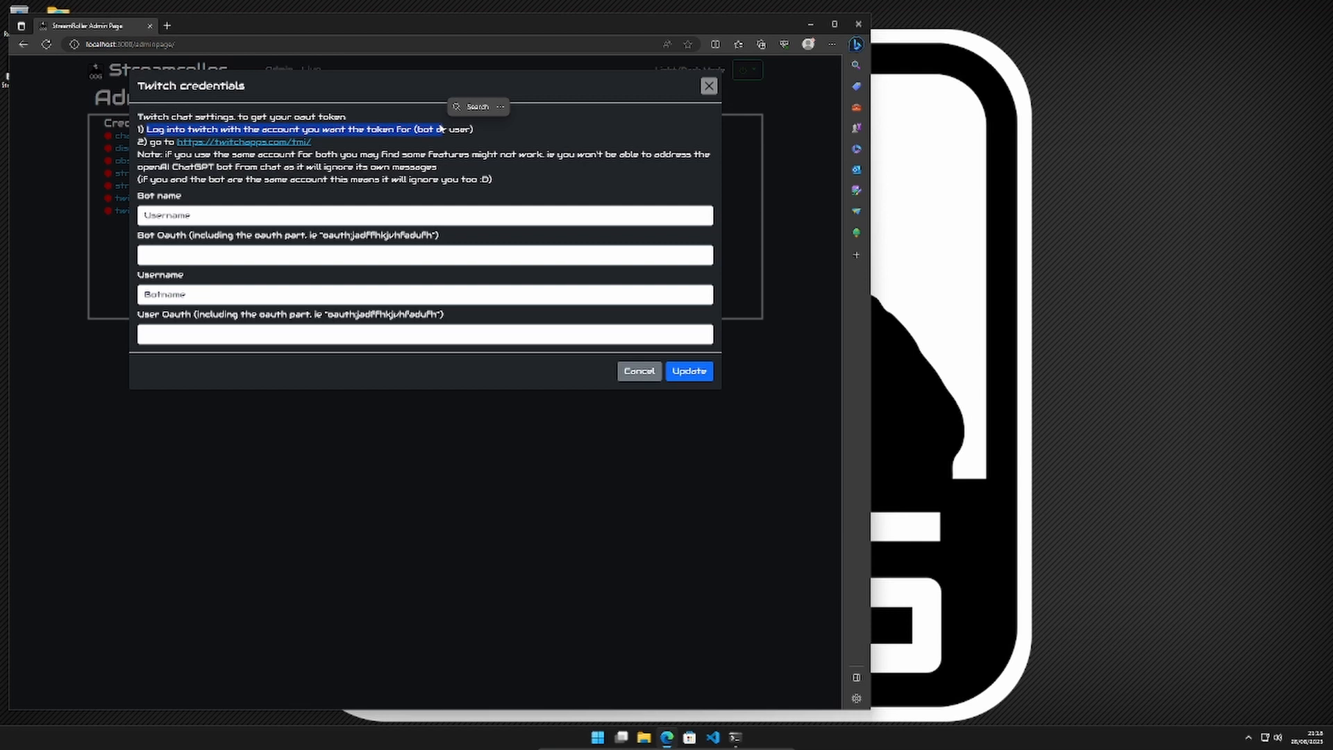
pyautogui.moveTo(311, 141); pyautogui.dragTo(183, 142)
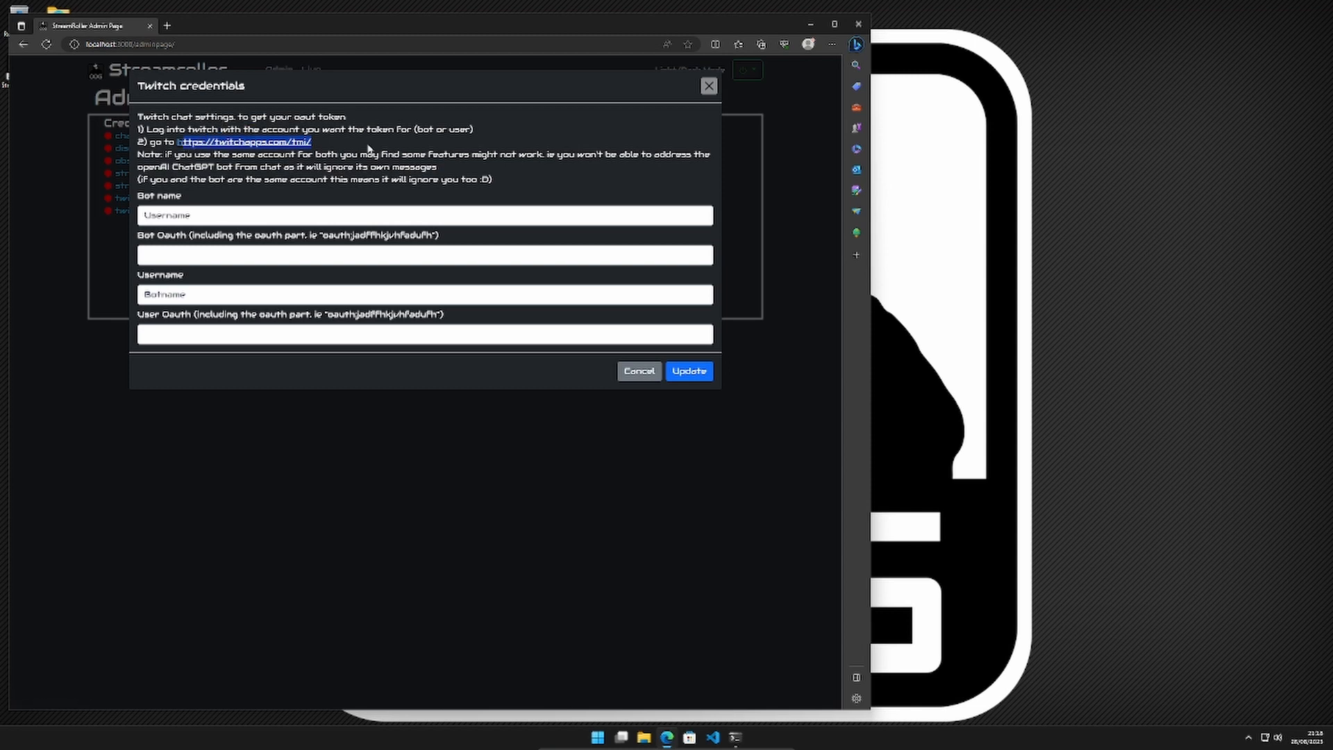
pyautogui.click(368, 149)
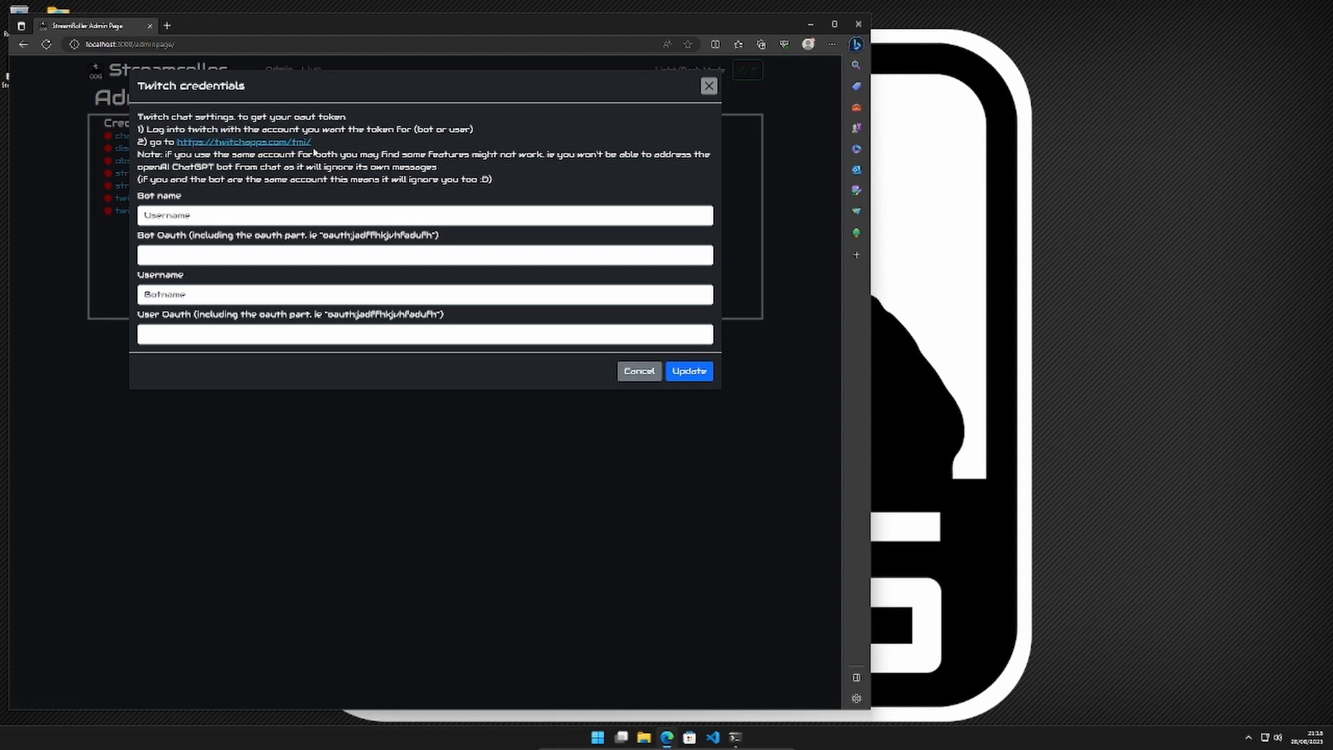
# Step: View the linked Twitch Chat OAuth Password Generator and its Twitch login page, and return to the Twitch credentials form
pyautogui.click(249, 144)
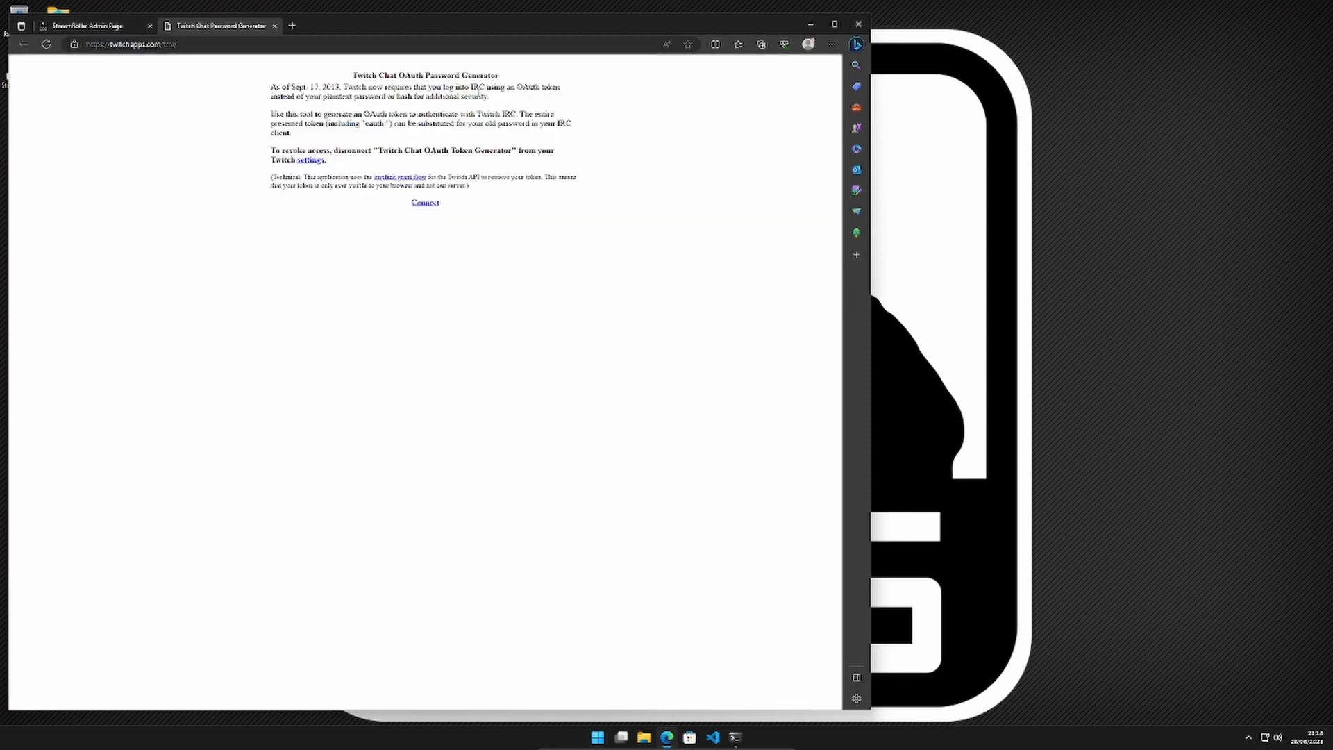
pyautogui.moveTo(497, 14); pyautogui.dragTo(508, 83)
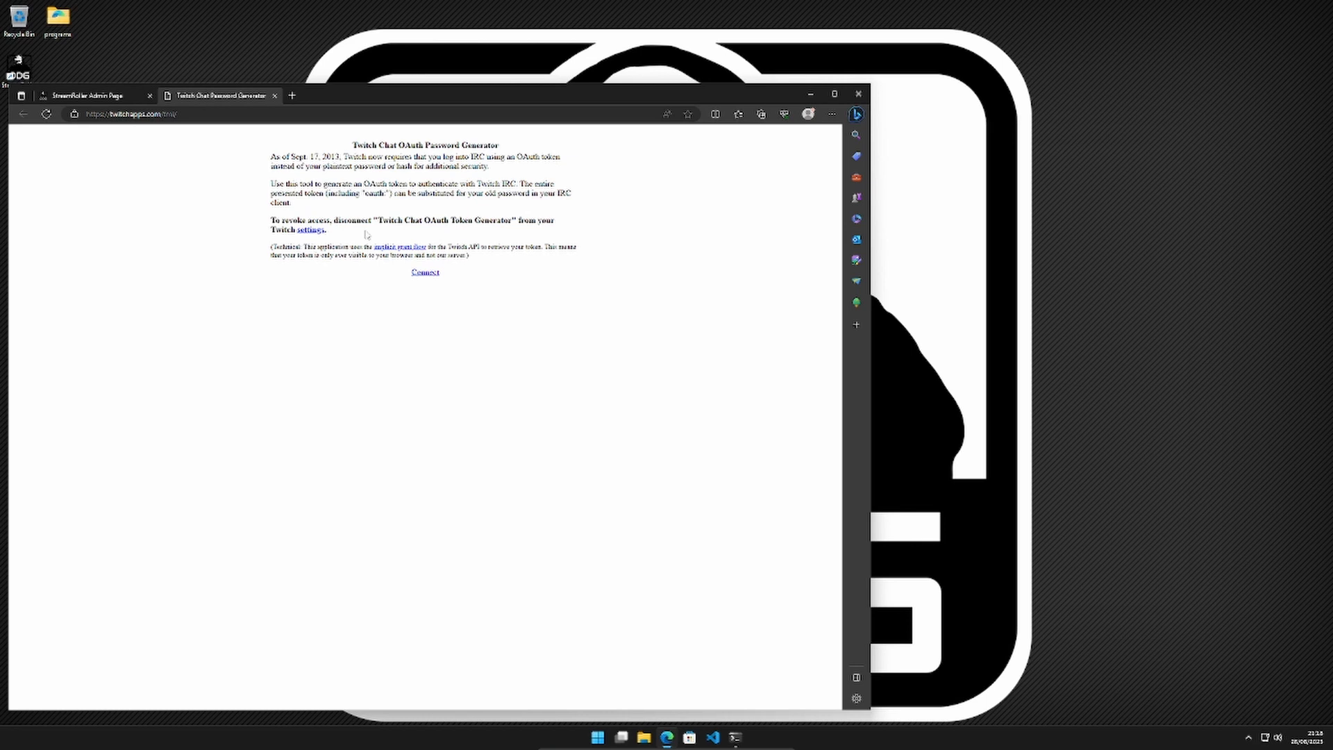
pyautogui.click(423, 274)
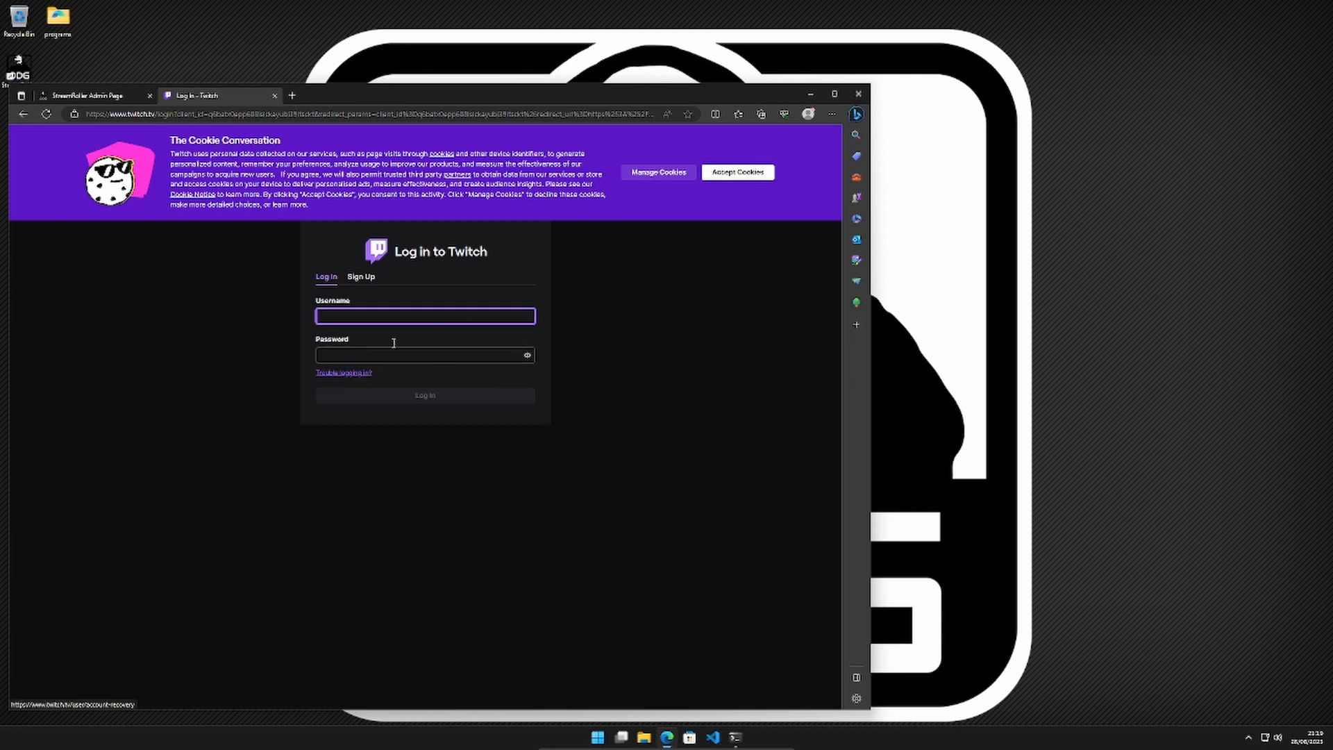
pyautogui.click(23, 114)
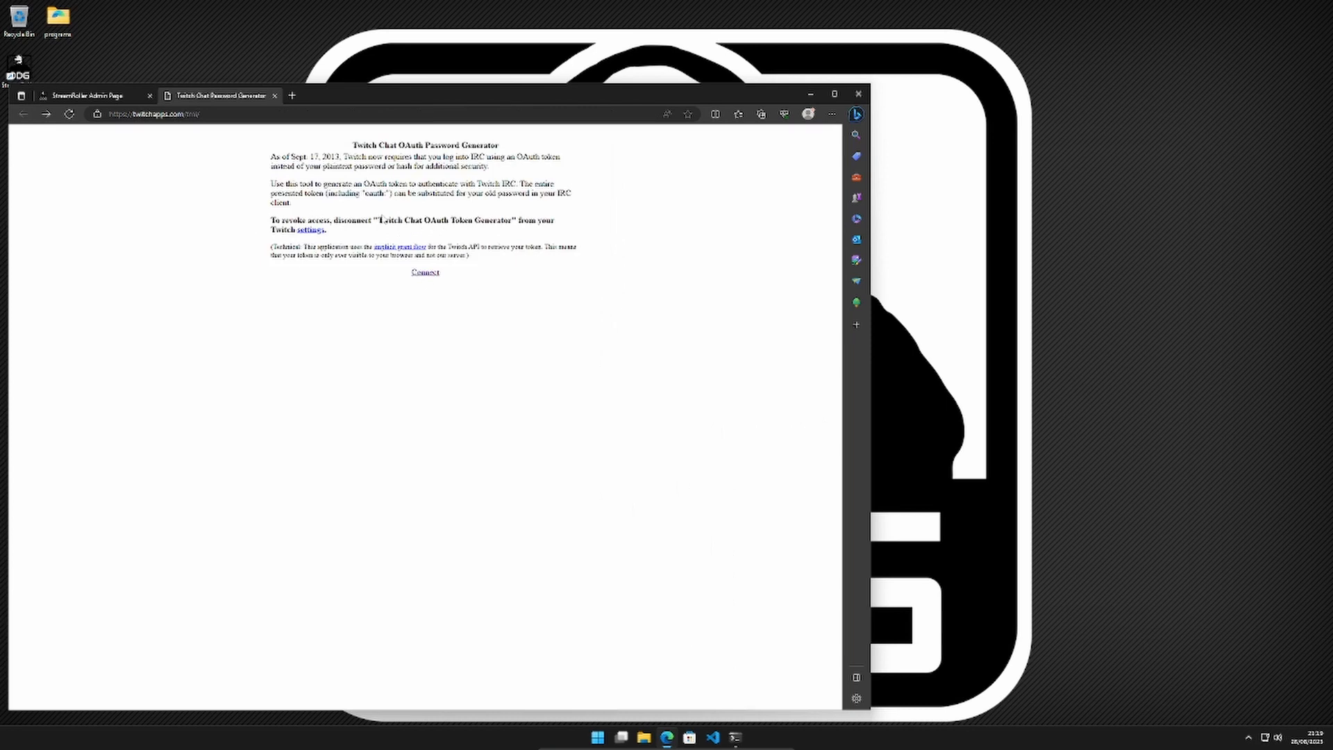
pyautogui.moveTo(381, 220); pyautogui.dragTo(469, 245)
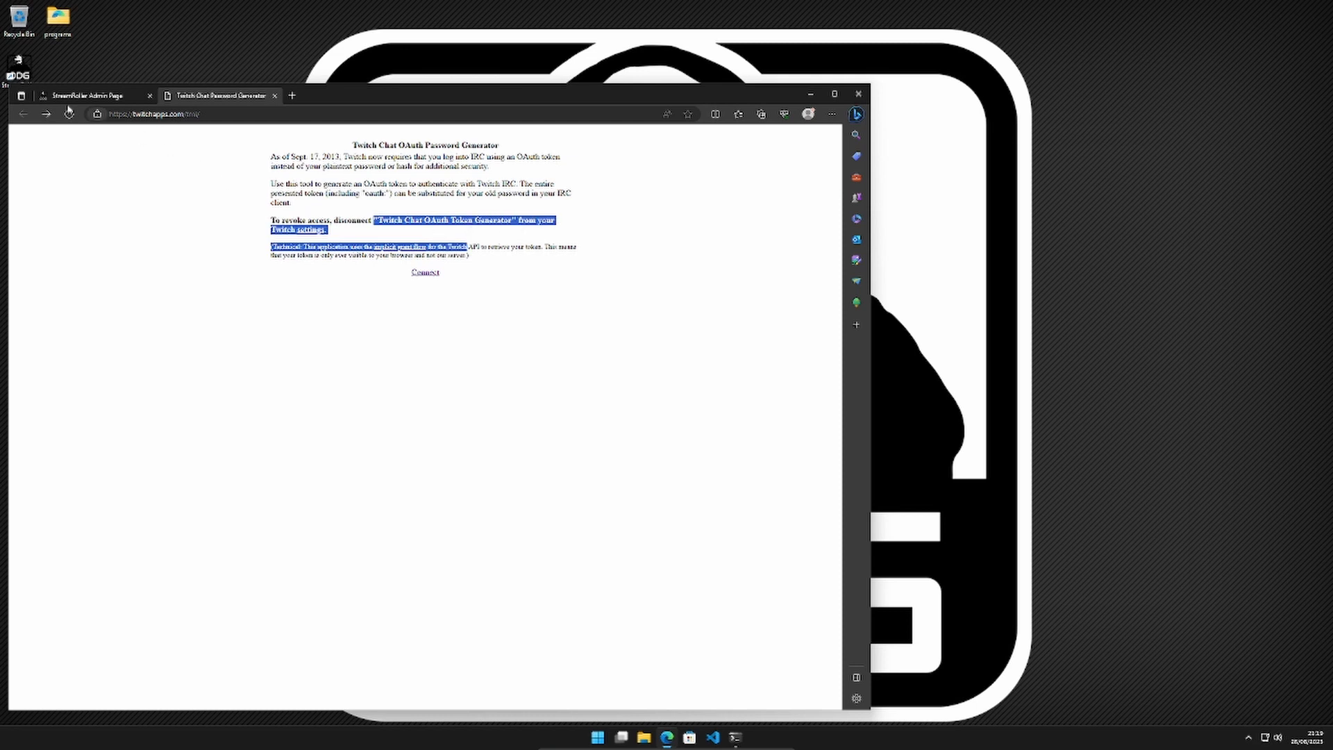
pyautogui.click(275, 95)
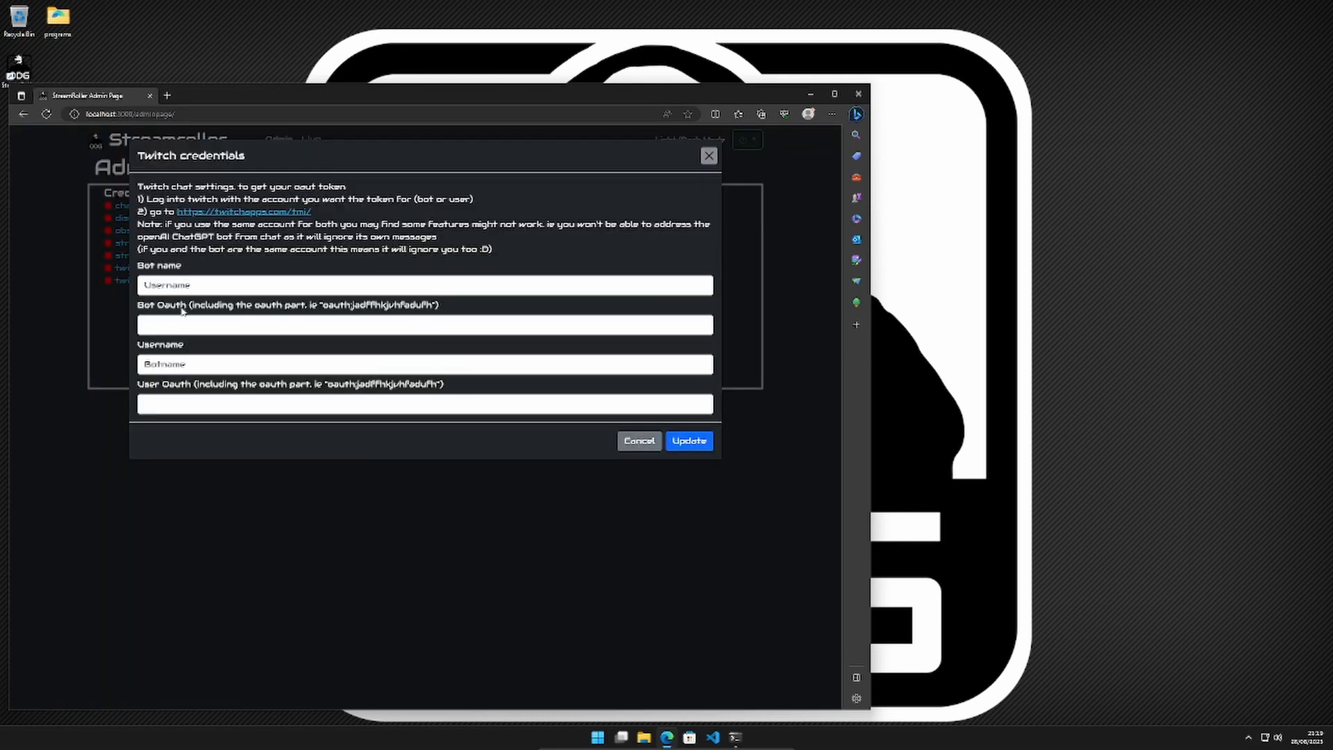
# Step: Review the bot and user OAuth labels and fill in the account's username and bot name in the Twitch credentials form
pyautogui.moveTo(138, 305); pyautogui.dragTo(361, 308)
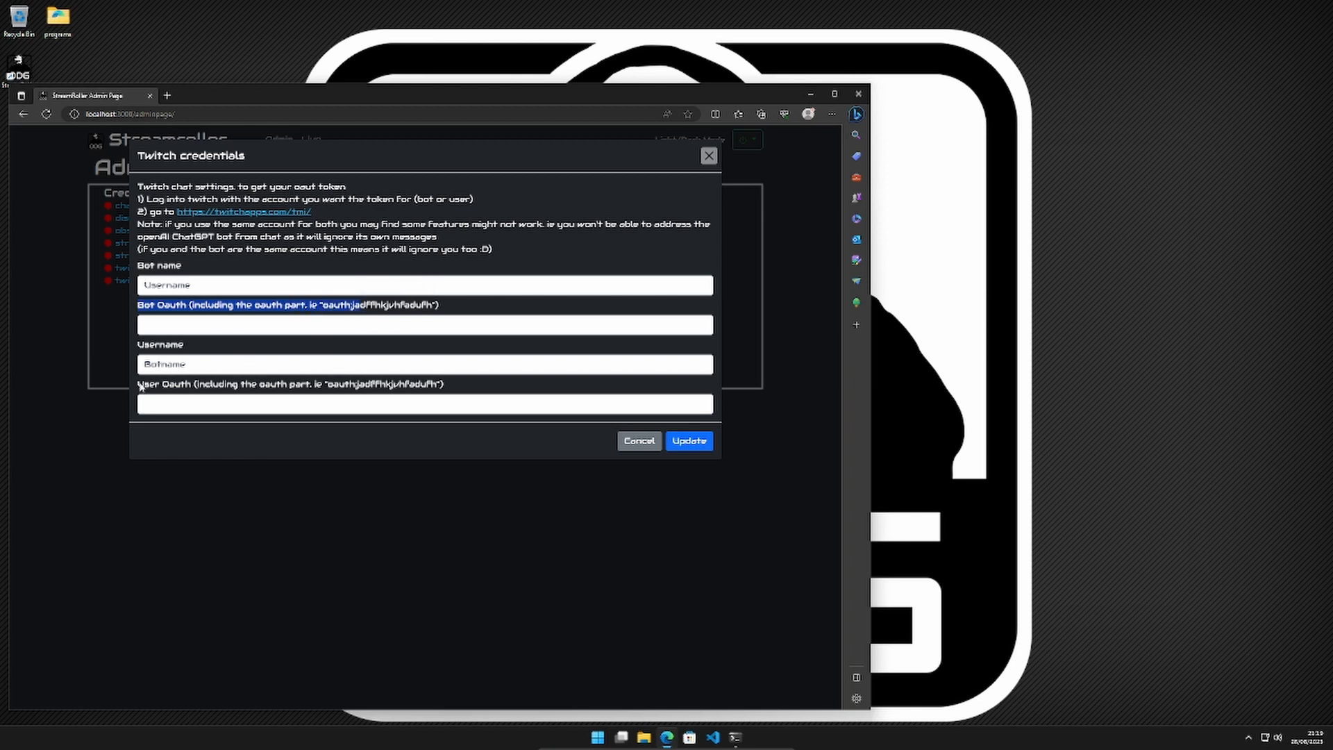
pyautogui.moveTo(138, 384); pyautogui.dragTo(265, 385)
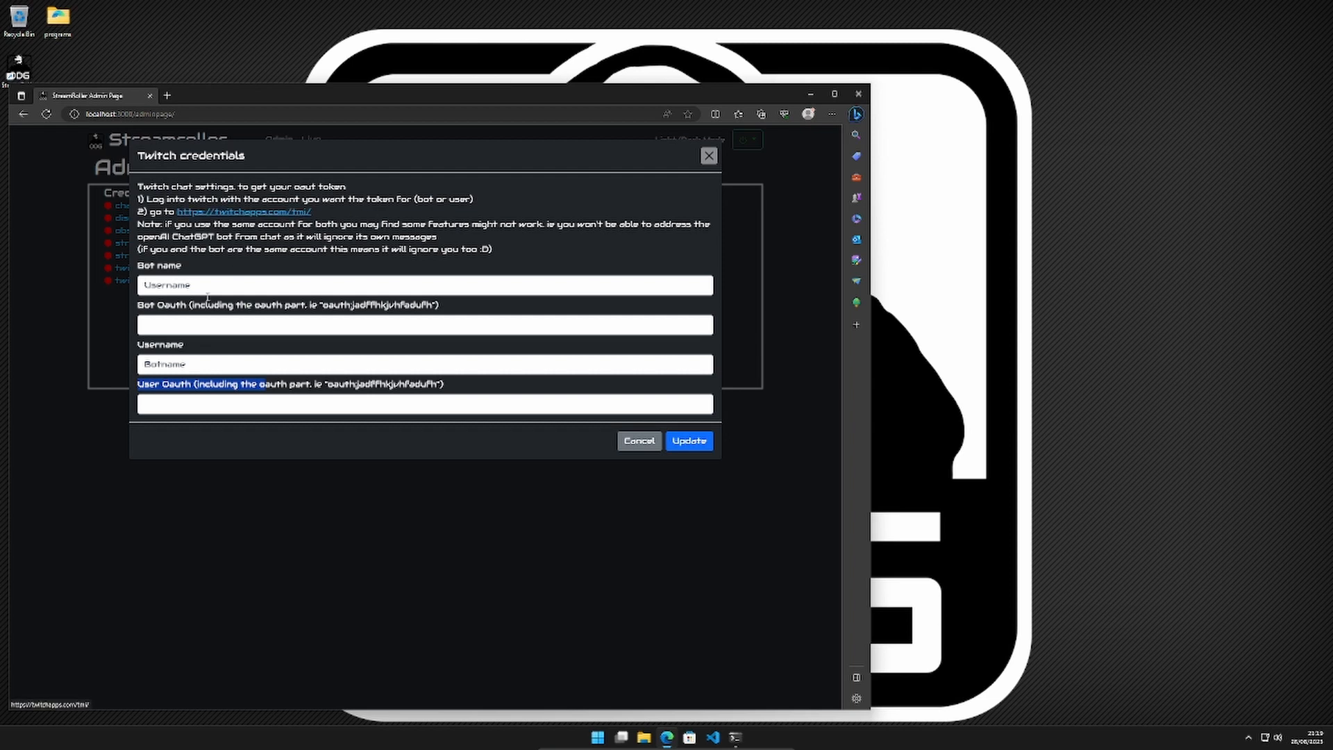
pyautogui.click(185, 366)
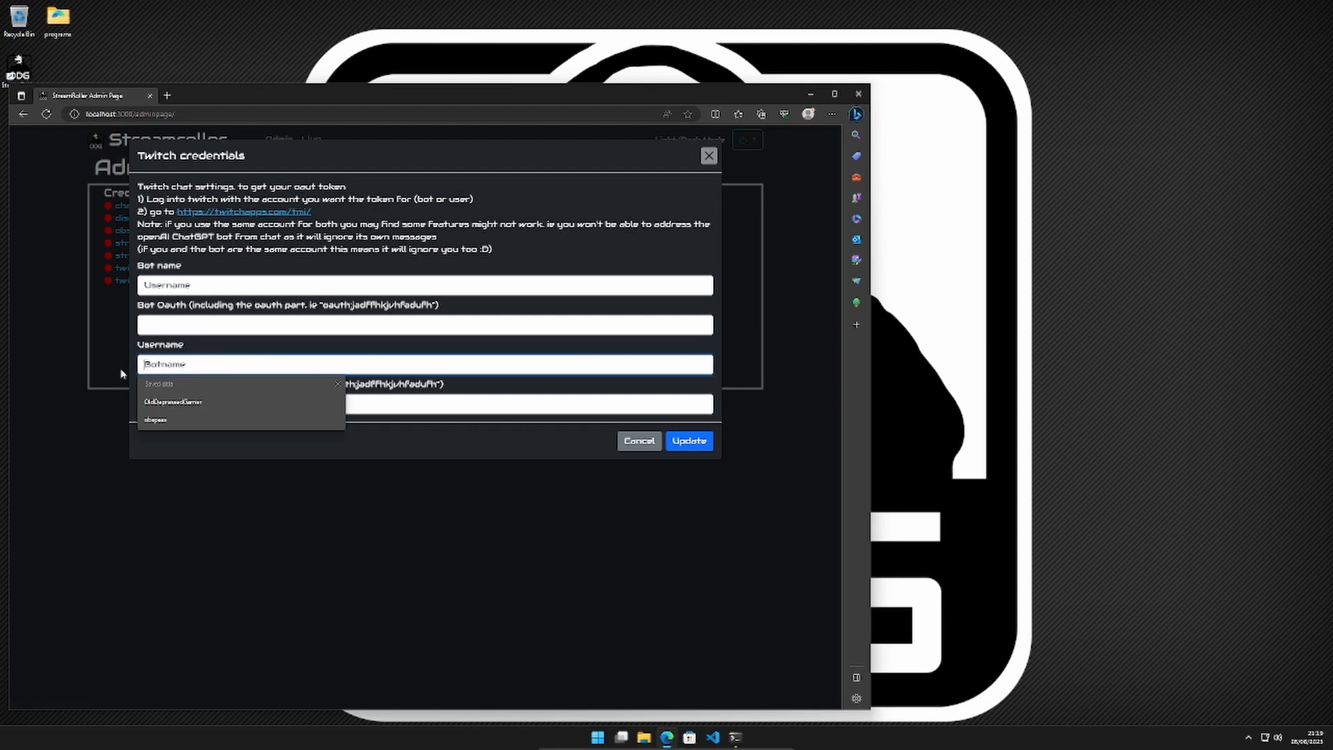
pyautogui.click(162, 394)
pyautogui.click(198, 406)
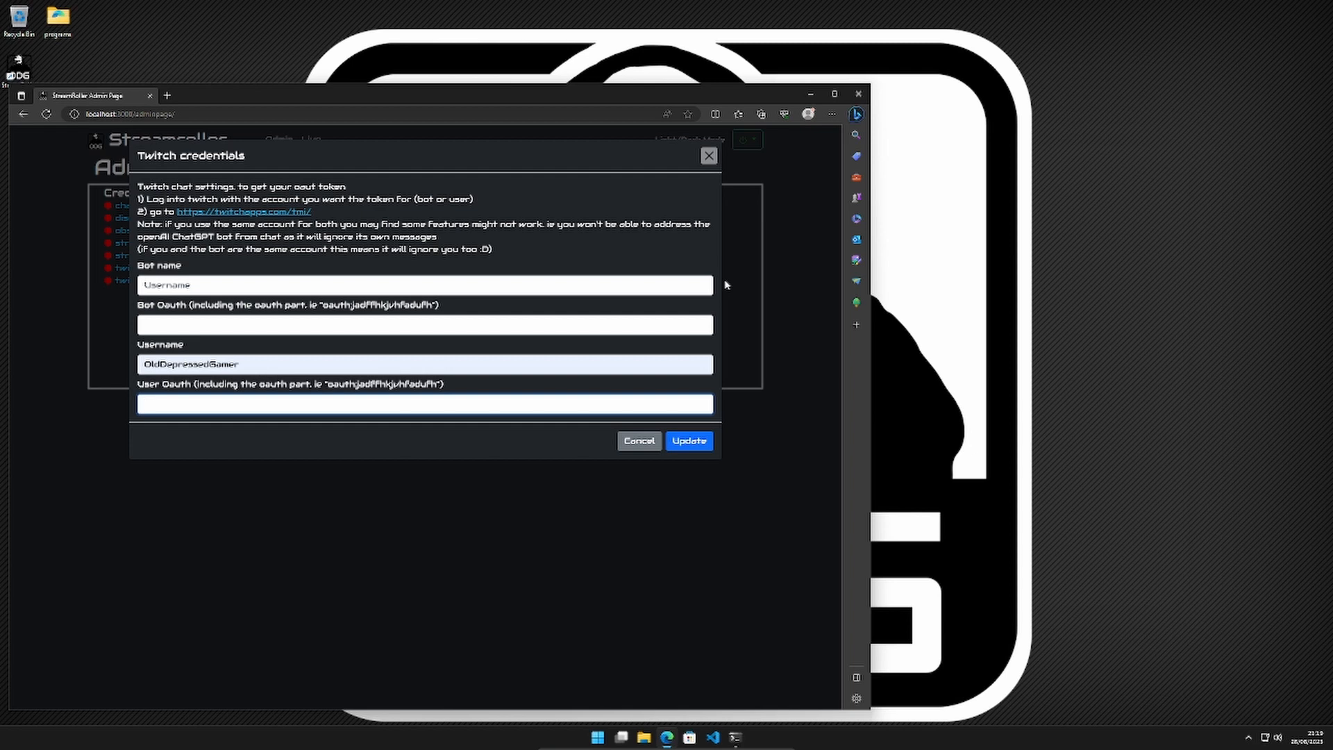
pyautogui.click(189, 286)
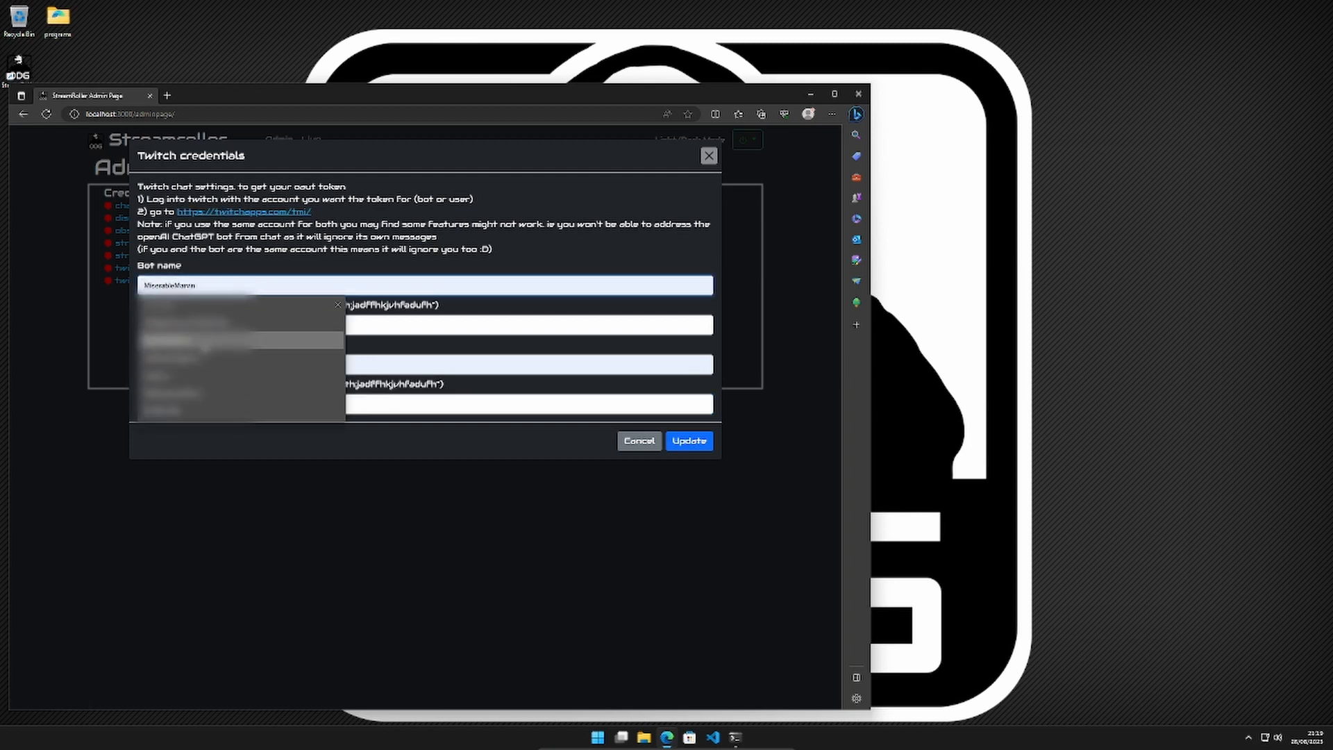
pyautogui.click(203, 340)
pyautogui.click(212, 328)
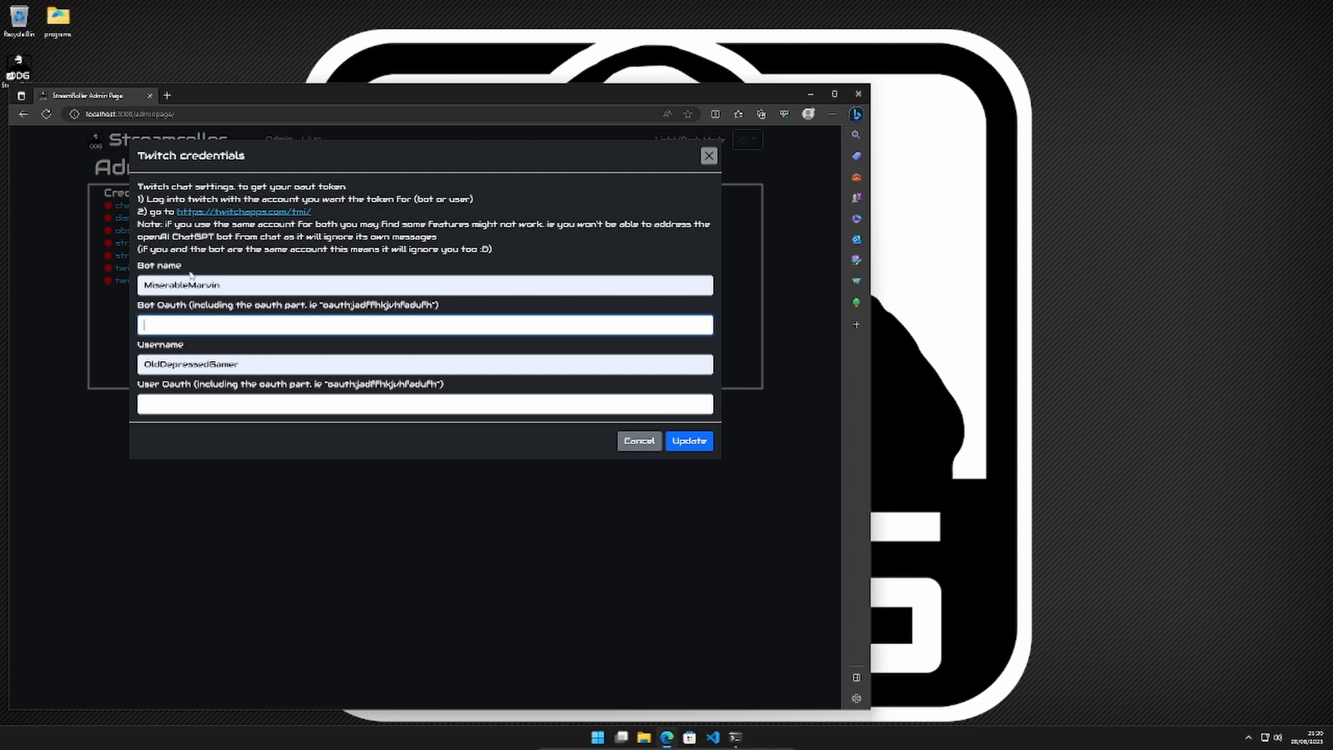
# Step: Check the bot name and username entries and submit the Twitch credentials with both OAuth fields left empty
pyautogui.moveTo(184, 267); pyautogui.dragTo(125, 273)
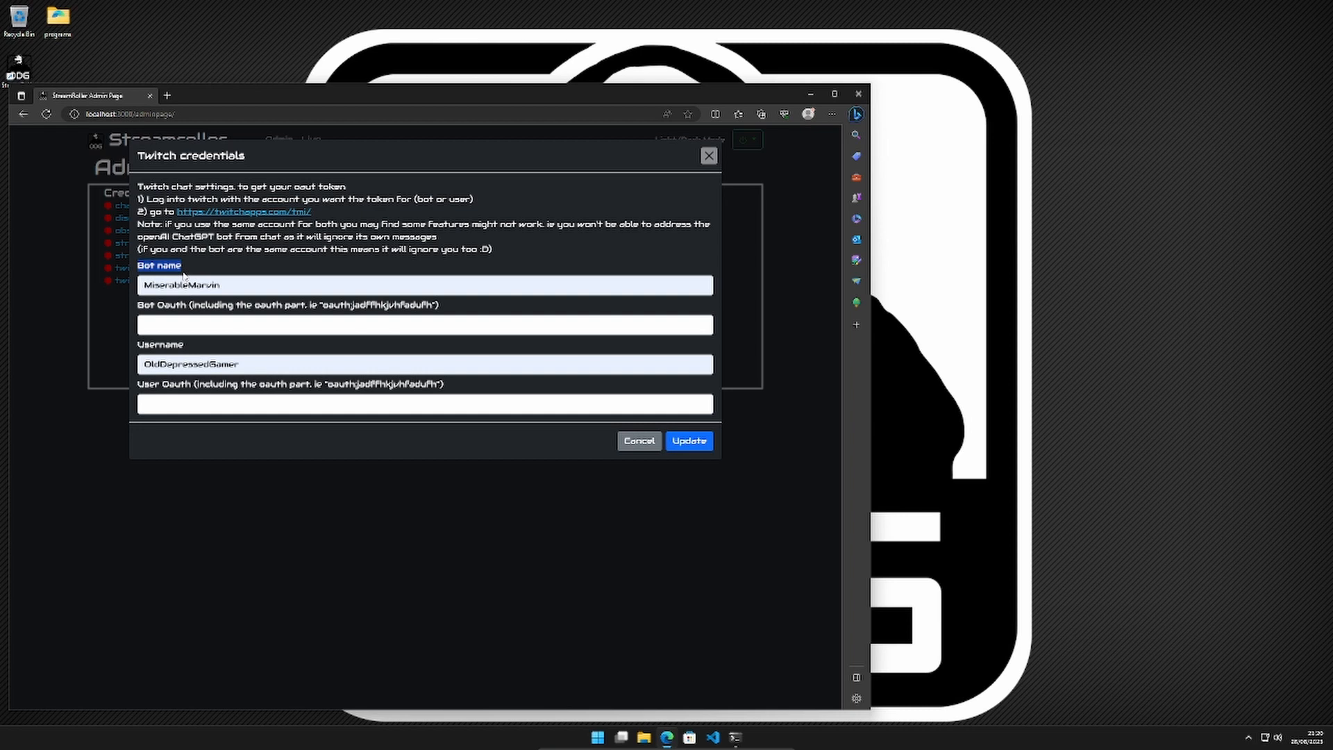
pyautogui.click(231, 287)
pyautogui.moveTo(231, 287); pyautogui.dragTo(98, 279)
pyautogui.moveTo(253, 368); pyautogui.dragTo(75, 370)
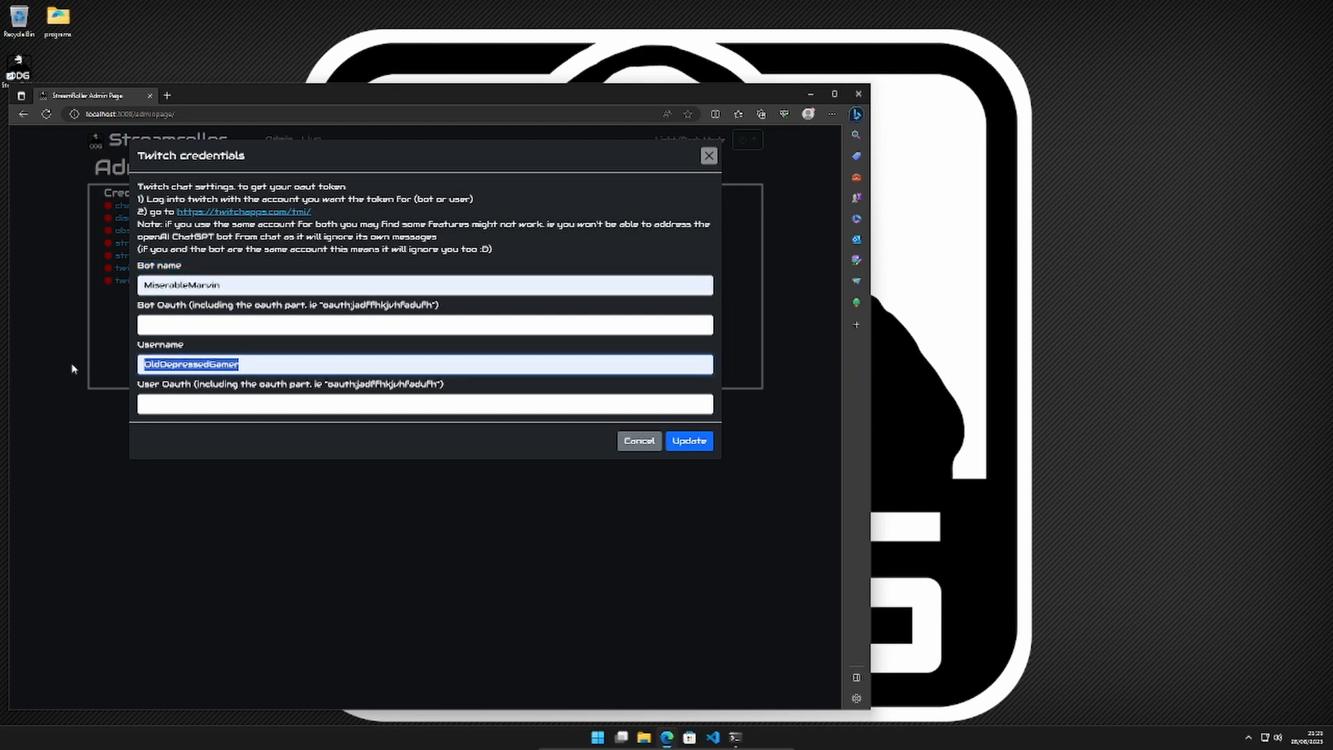
pyautogui.click(206, 427)
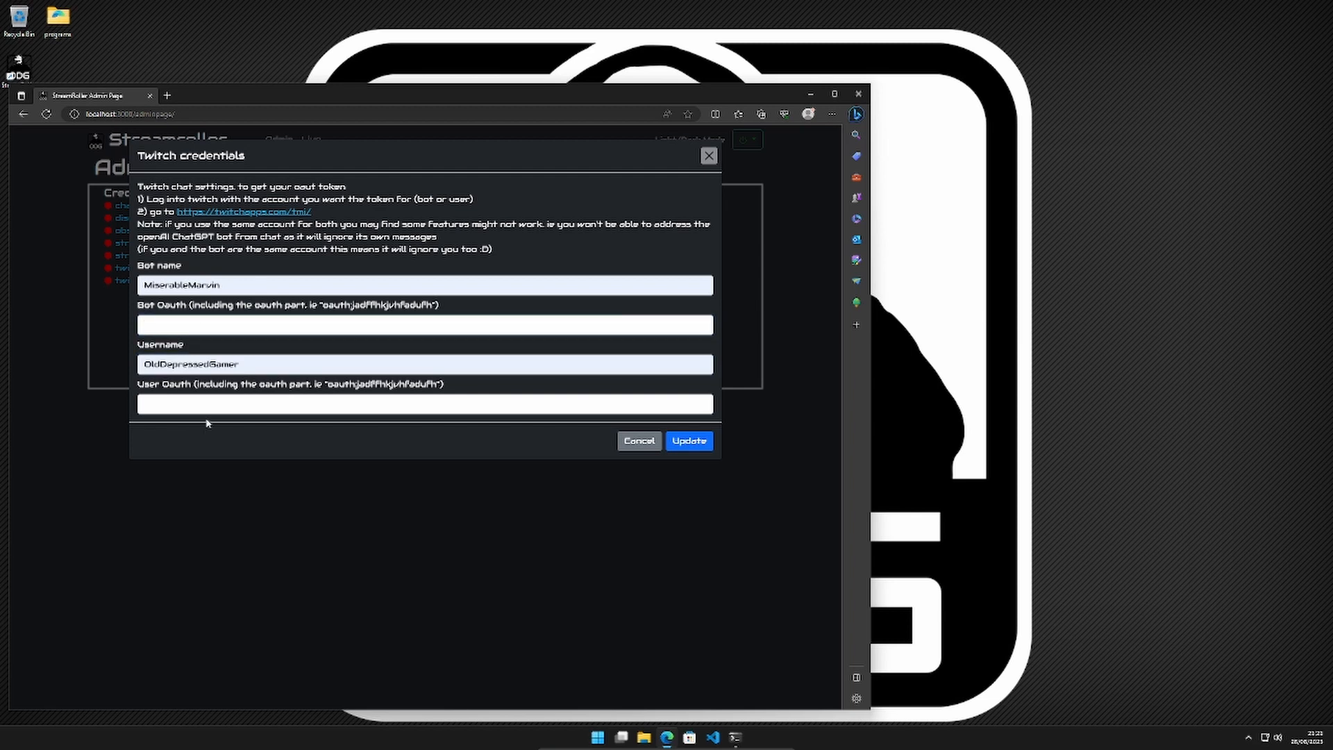
pyautogui.click(691, 443)
pyautogui.doubleClick(694, 452)
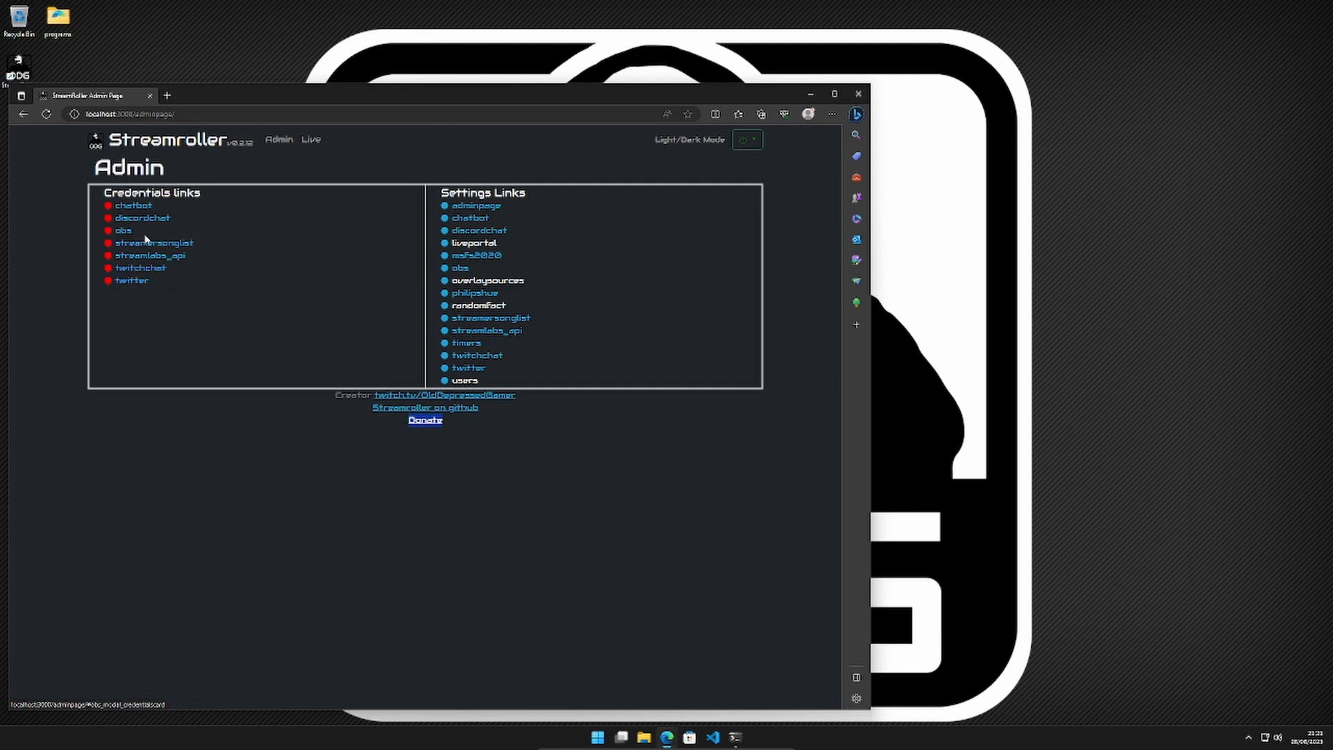
# Step: Examine the hostname, port and password fields in the OBS credential settings and cancel without entering anything
pyautogui.click(124, 231)
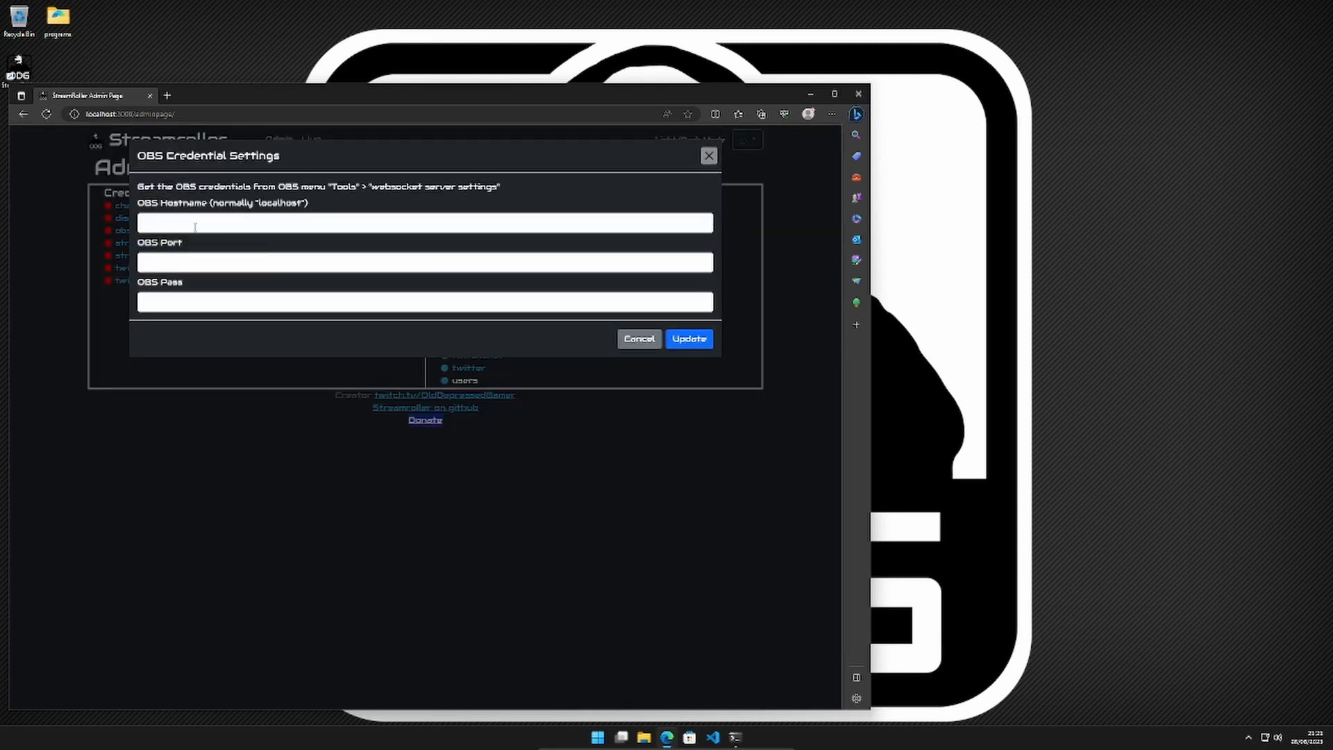
pyautogui.click(277, 224)
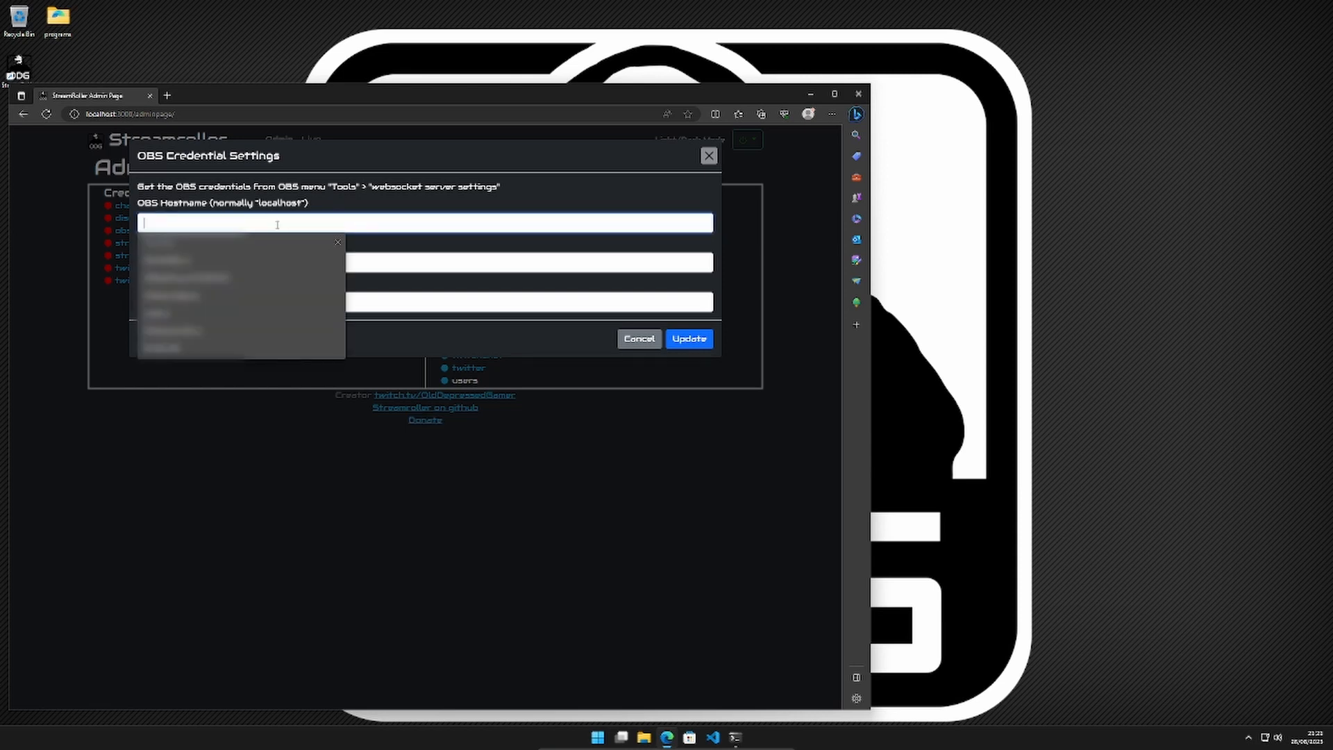
pyautogui.click(338, 242)
pyautogui.click(203, 257)
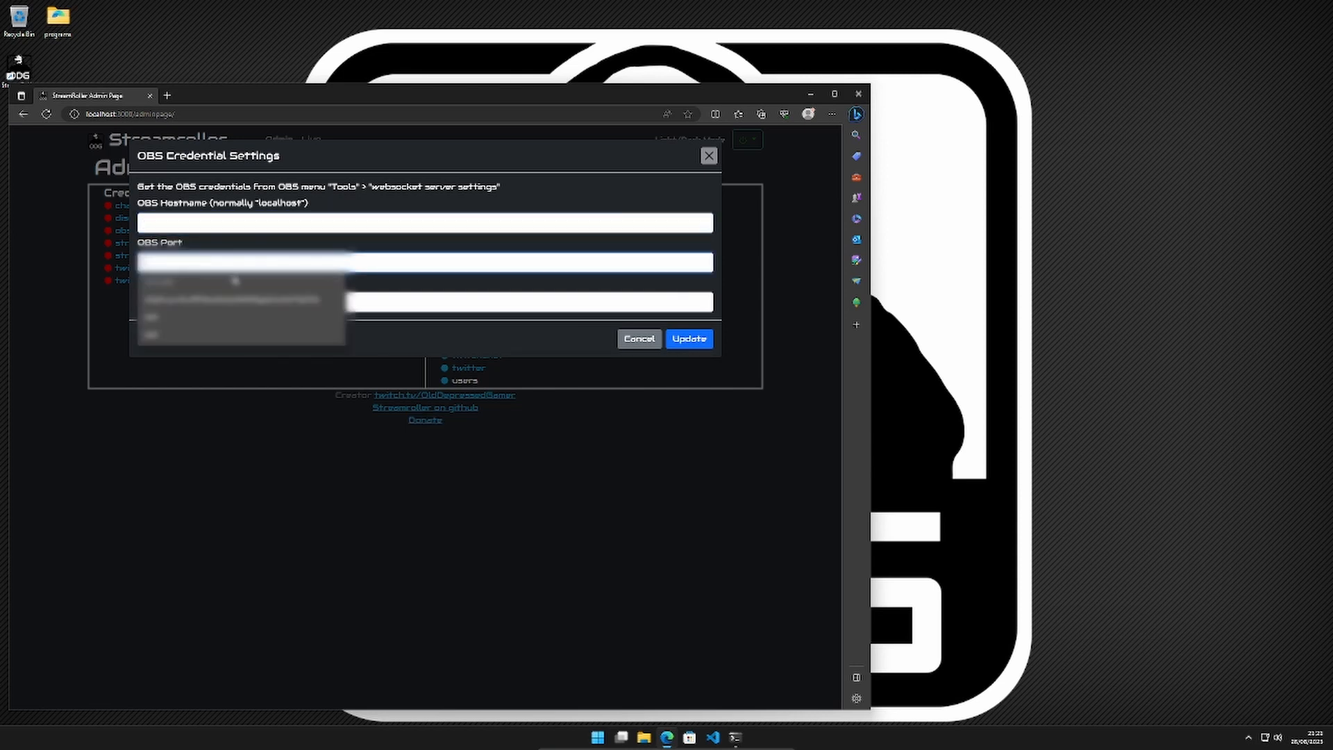
pyautogui.click(340, 303)
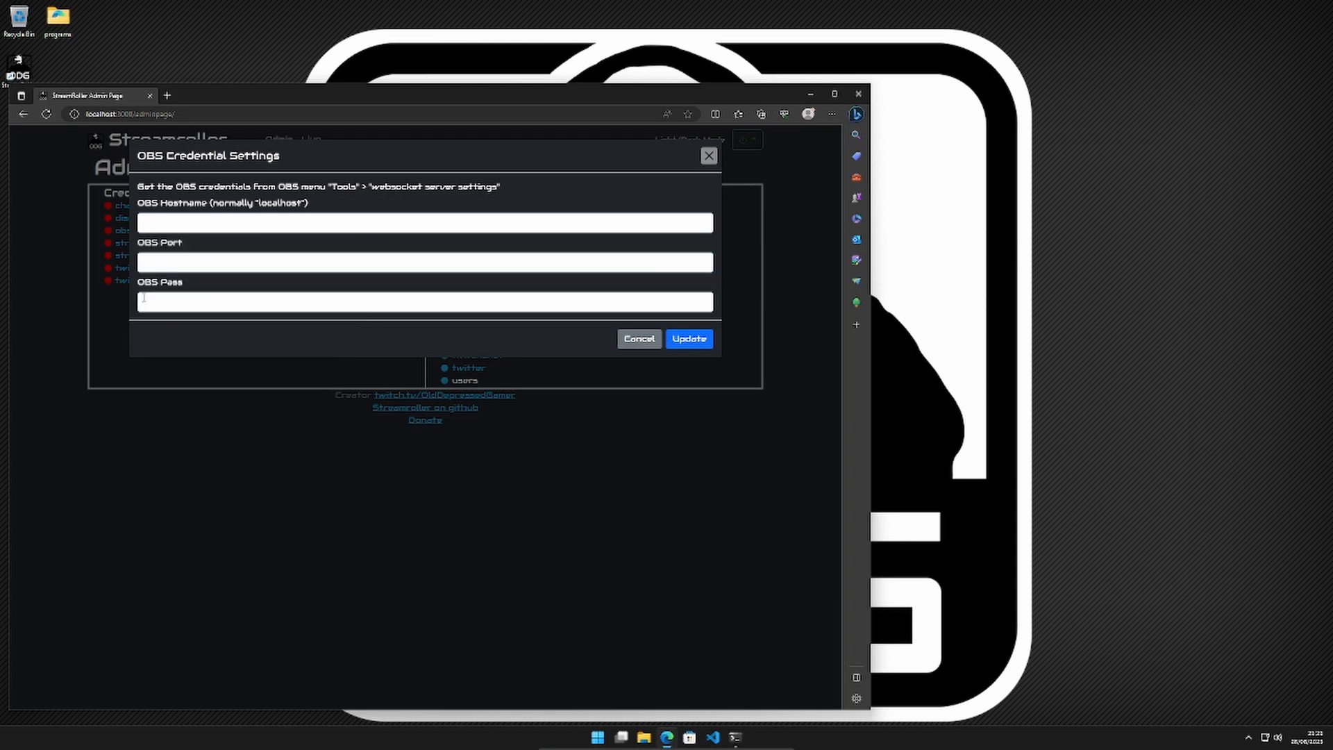
pyautogui.click(639, 339)
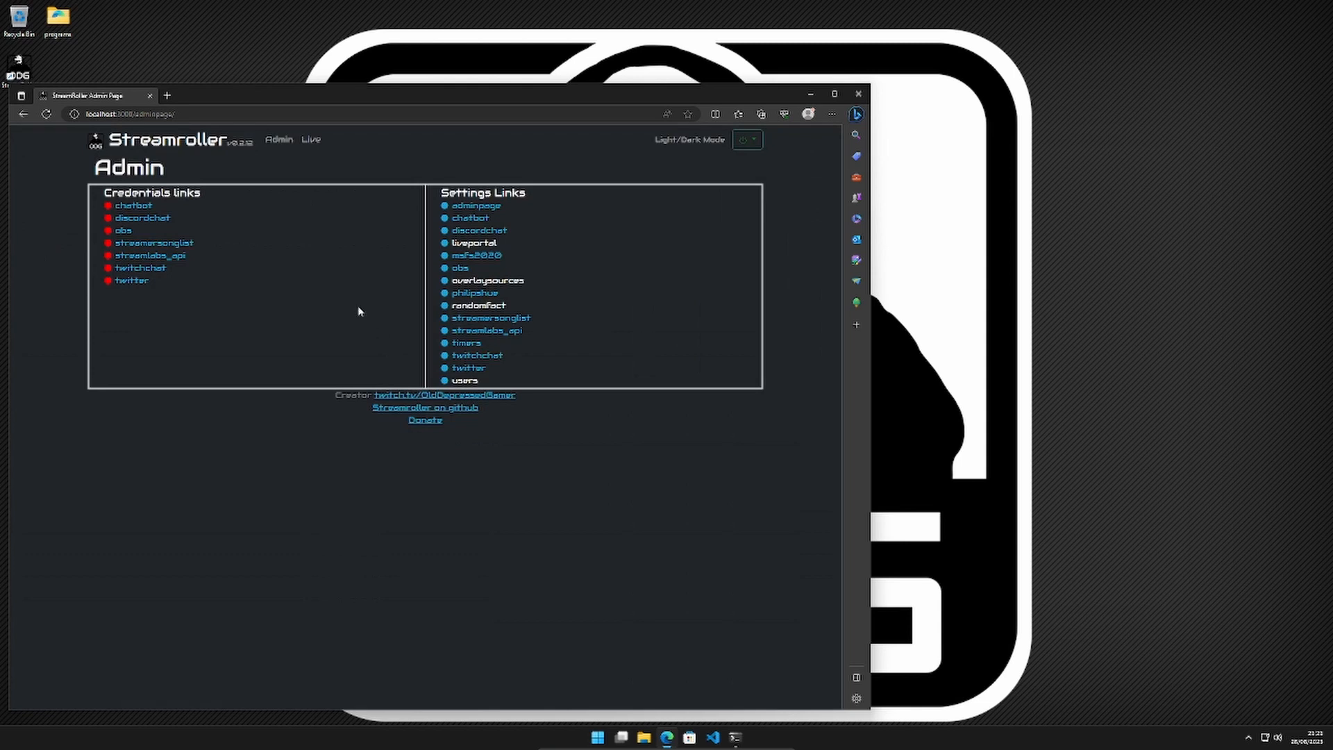
# Step: Look at the token field in the Discord credential settings and cancel without changes
pyautogui.click(154, 218)
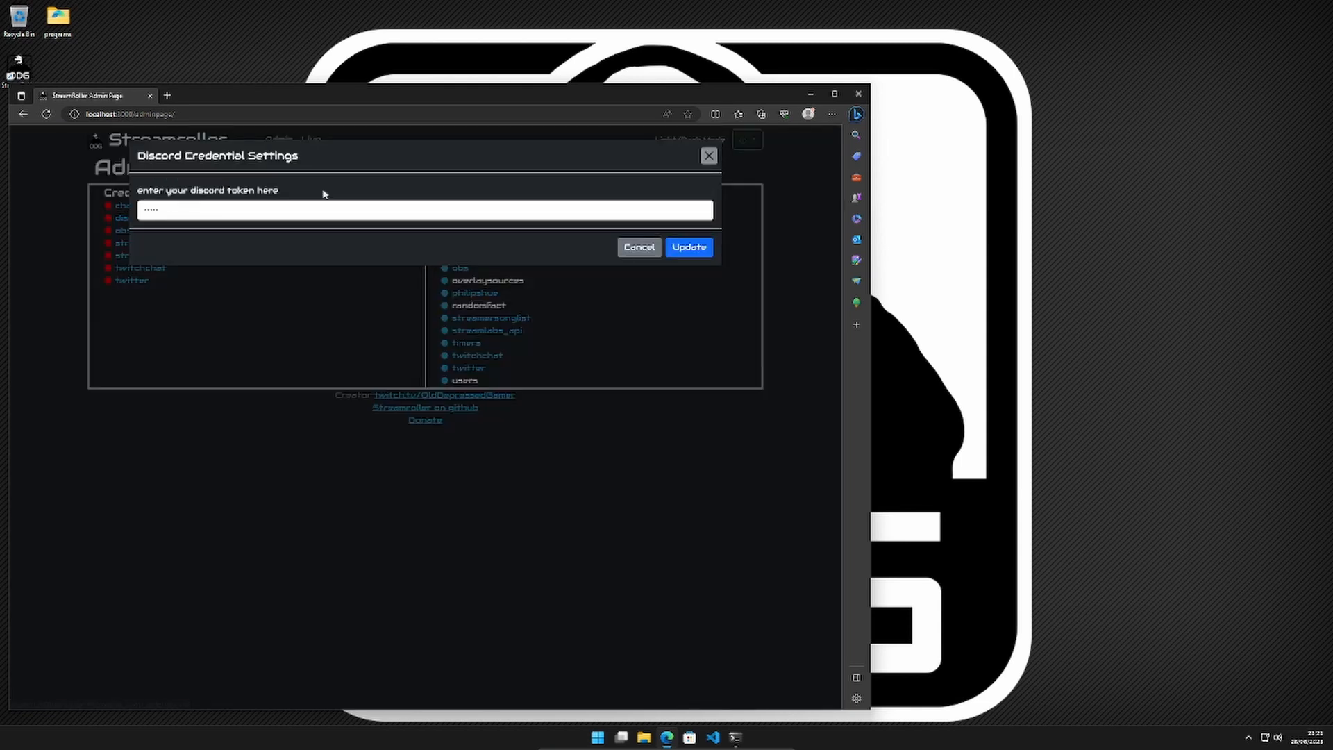
pyautogui.click(171, 205)
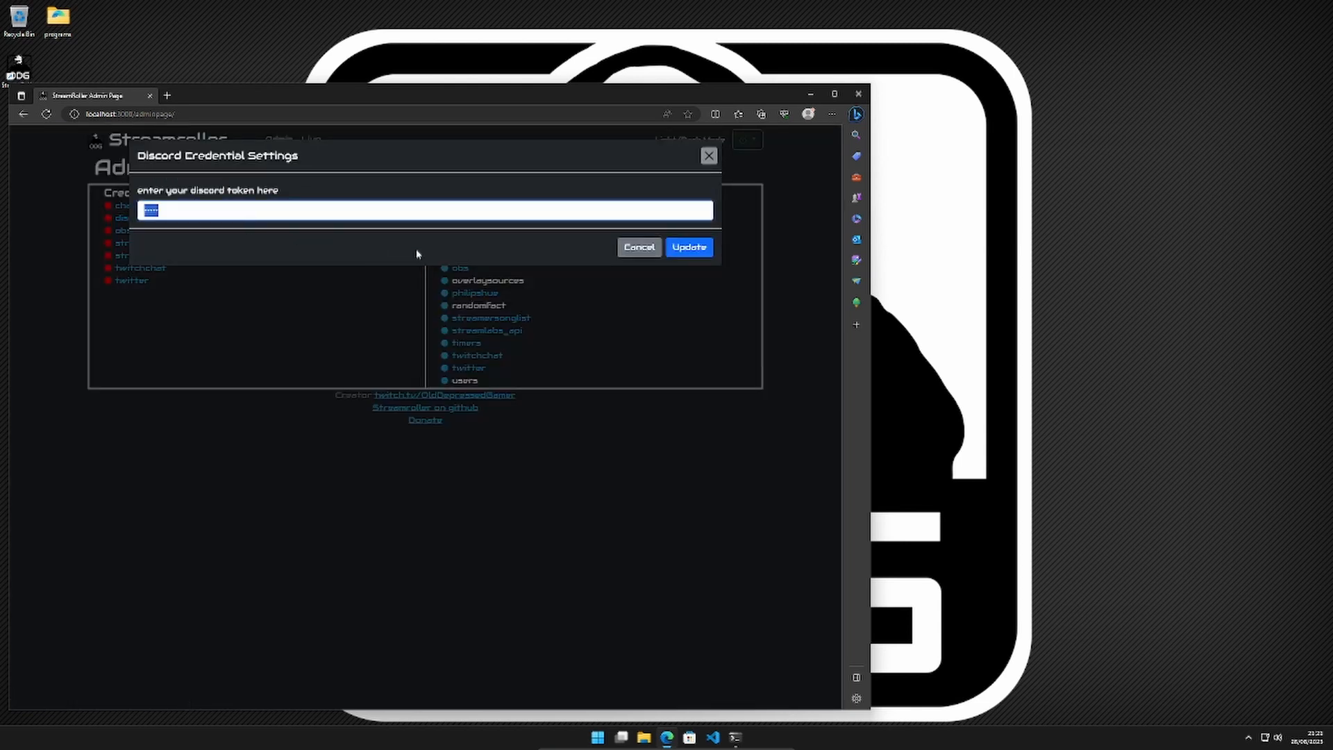
pyautogui.click(639, 247)
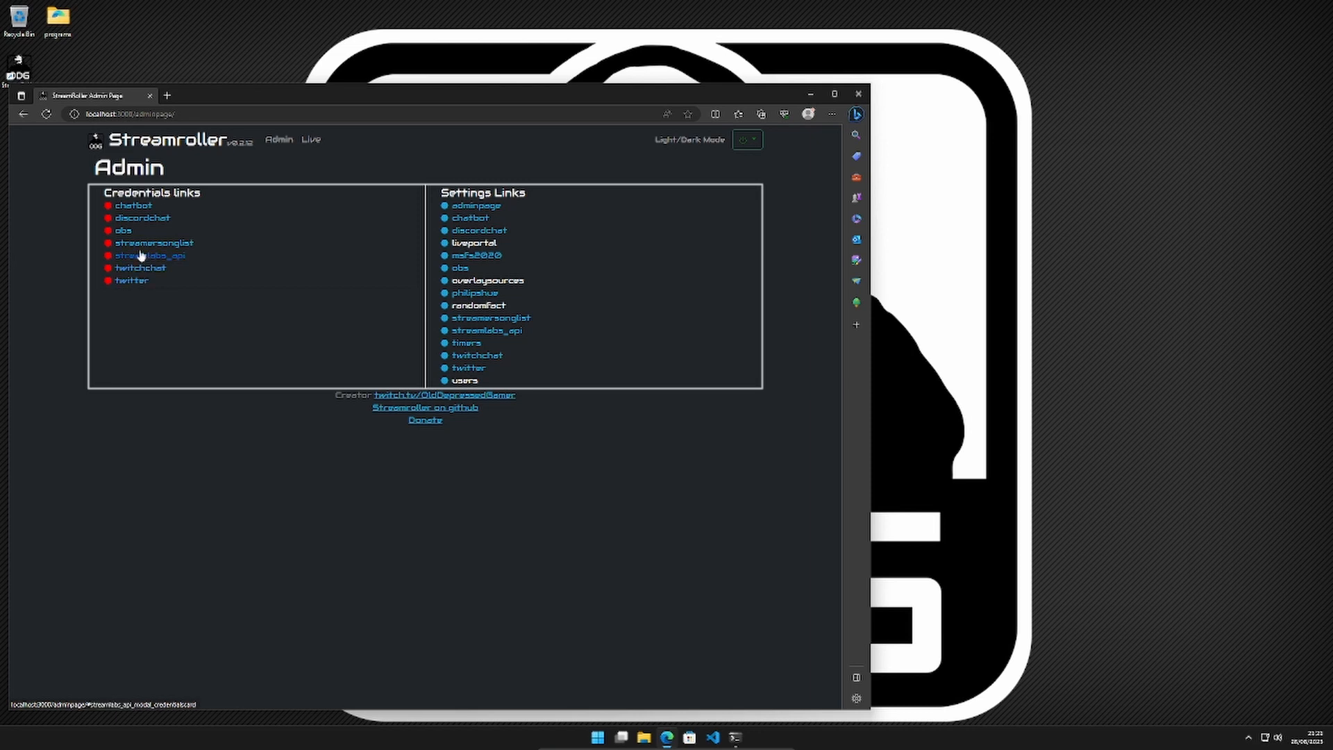
# Step: Recheck where the OBS websocket credentials come from, cancel the settings and return to the Live Streaming Portal
pyautogui.click(123, 232)
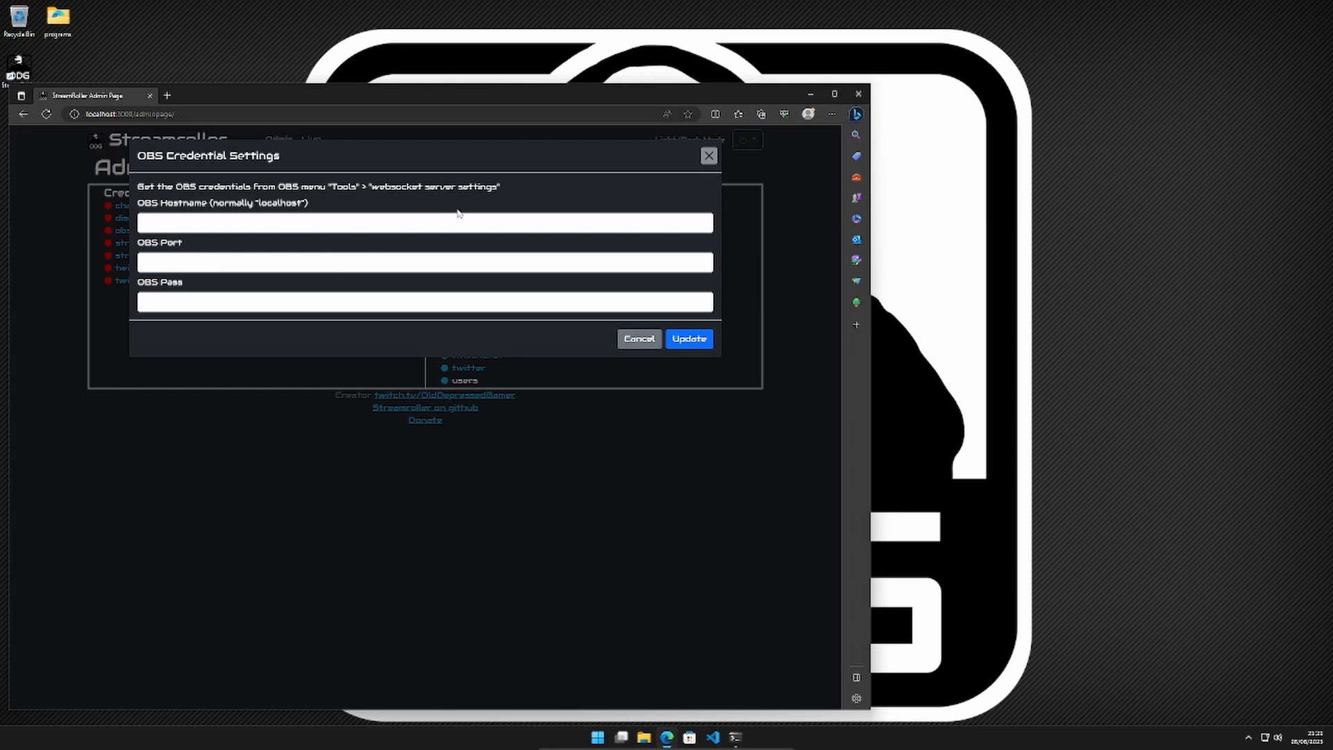
pyautogui.click(639, 340)
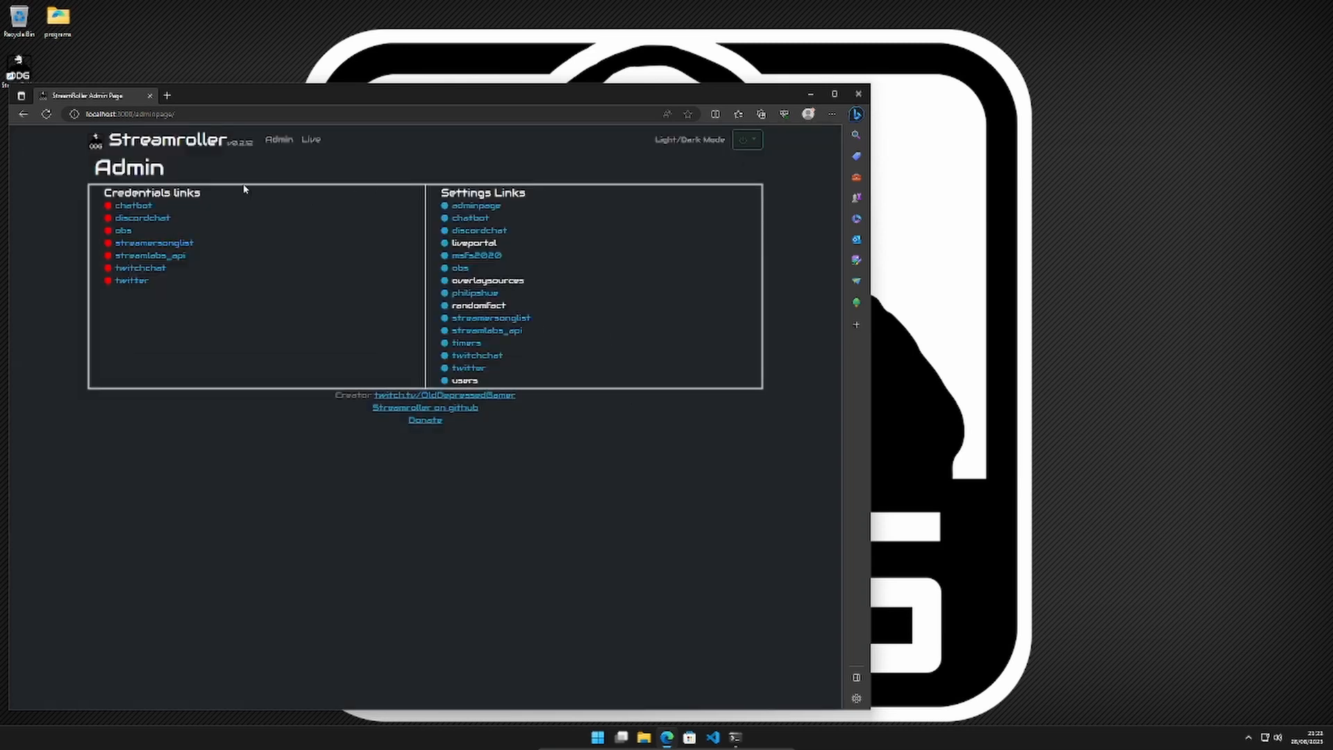
pyautogui.click(309, 143)
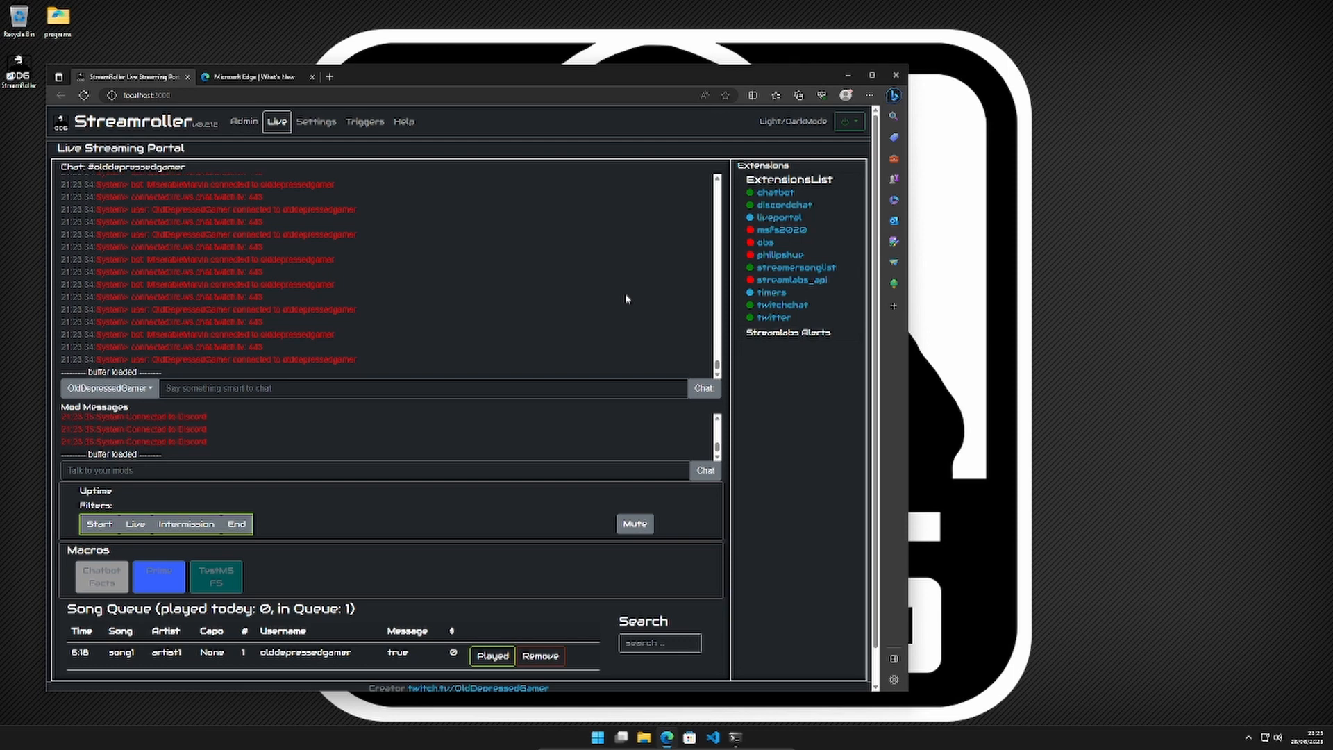
# Step: Look at the StreamRoller folder under %appdata% in File Explorer, move its window aside and minimise it
pyautogui.click(644, 738)
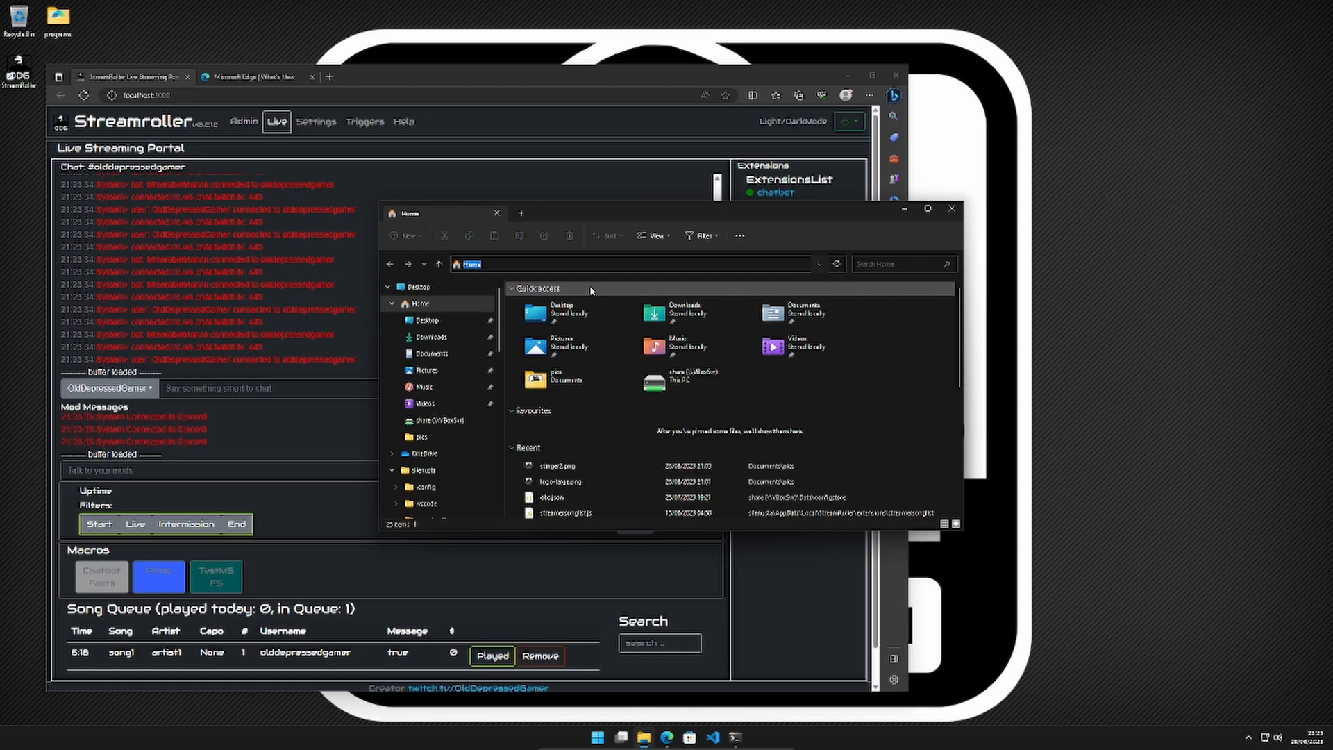
pyautogui.write('%appdata%')
pyautogui.press('Return')
pyautogui.click(549, 353)
pyautogui.doubleClick(549, 351)
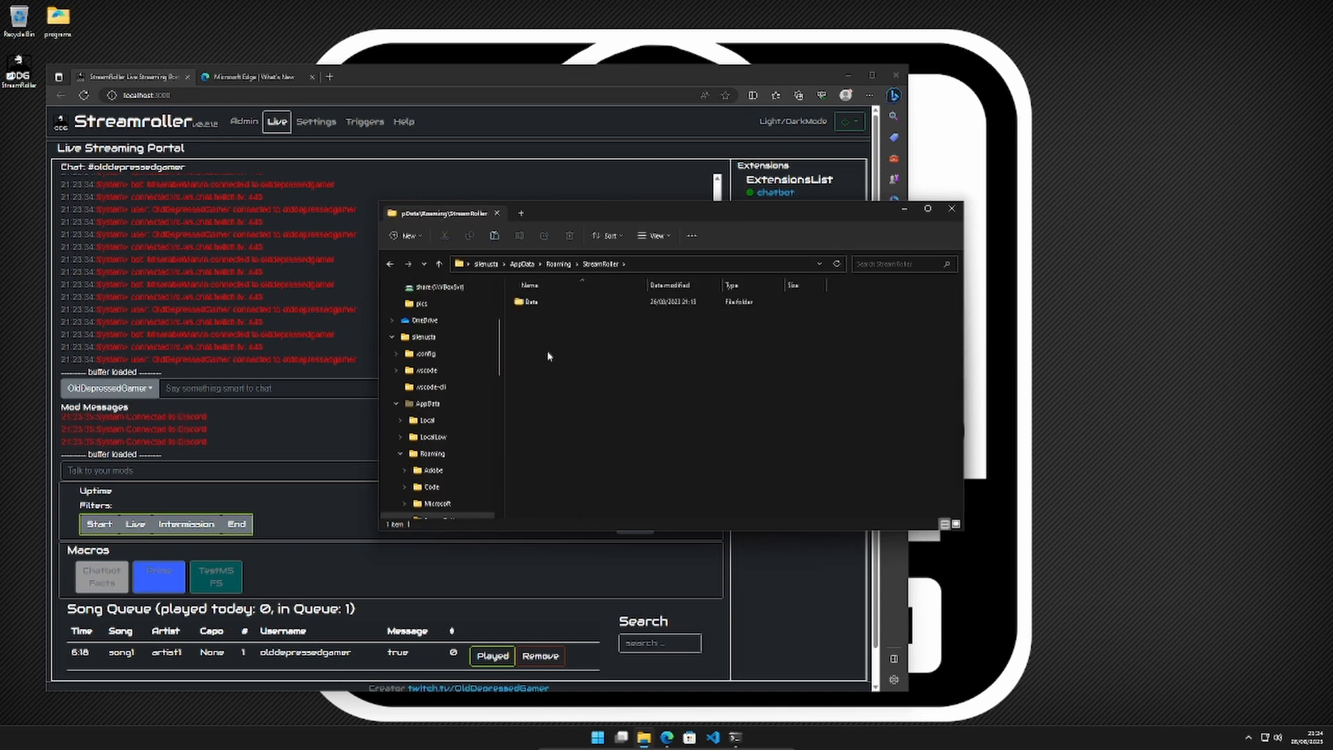
pyautogui.moveTo(646, 211); pyautogui.dragTo(920, 262)
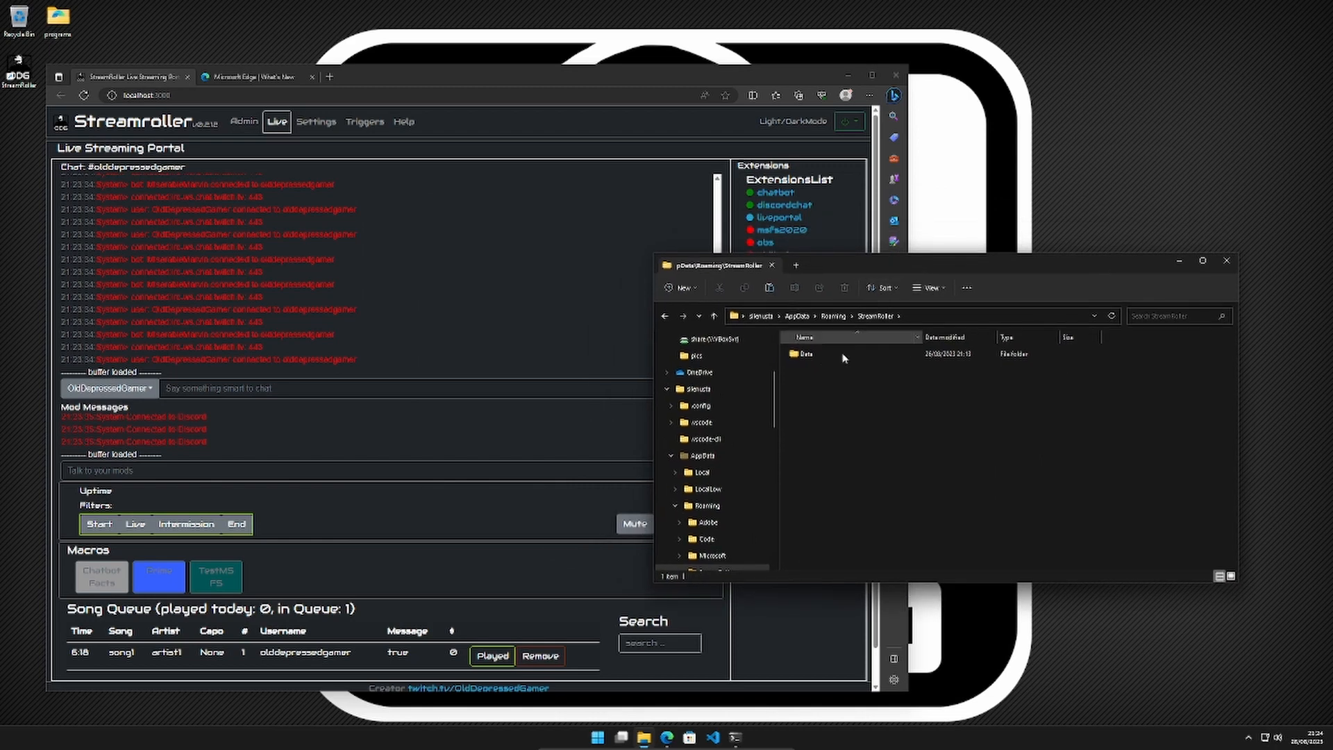
pyautogui.moveTo(813, 359)
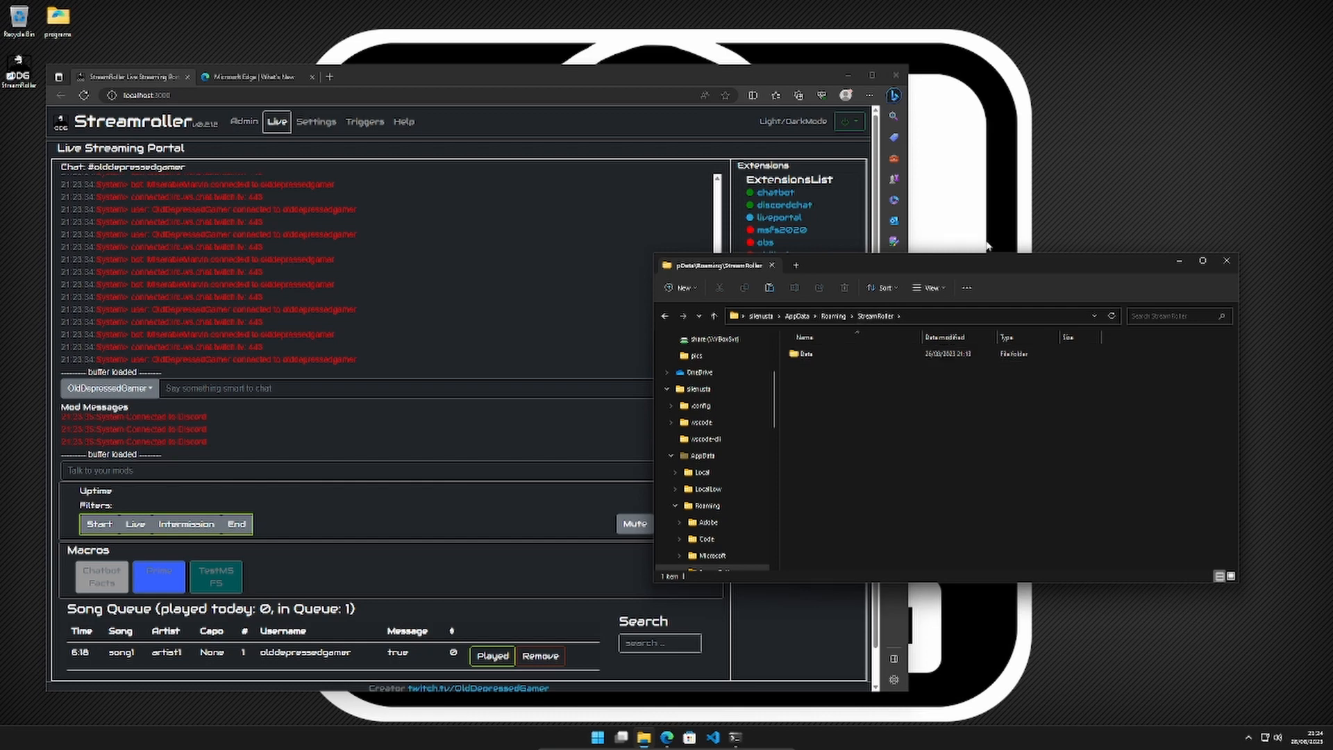
pyautogui.click(1177, 265)
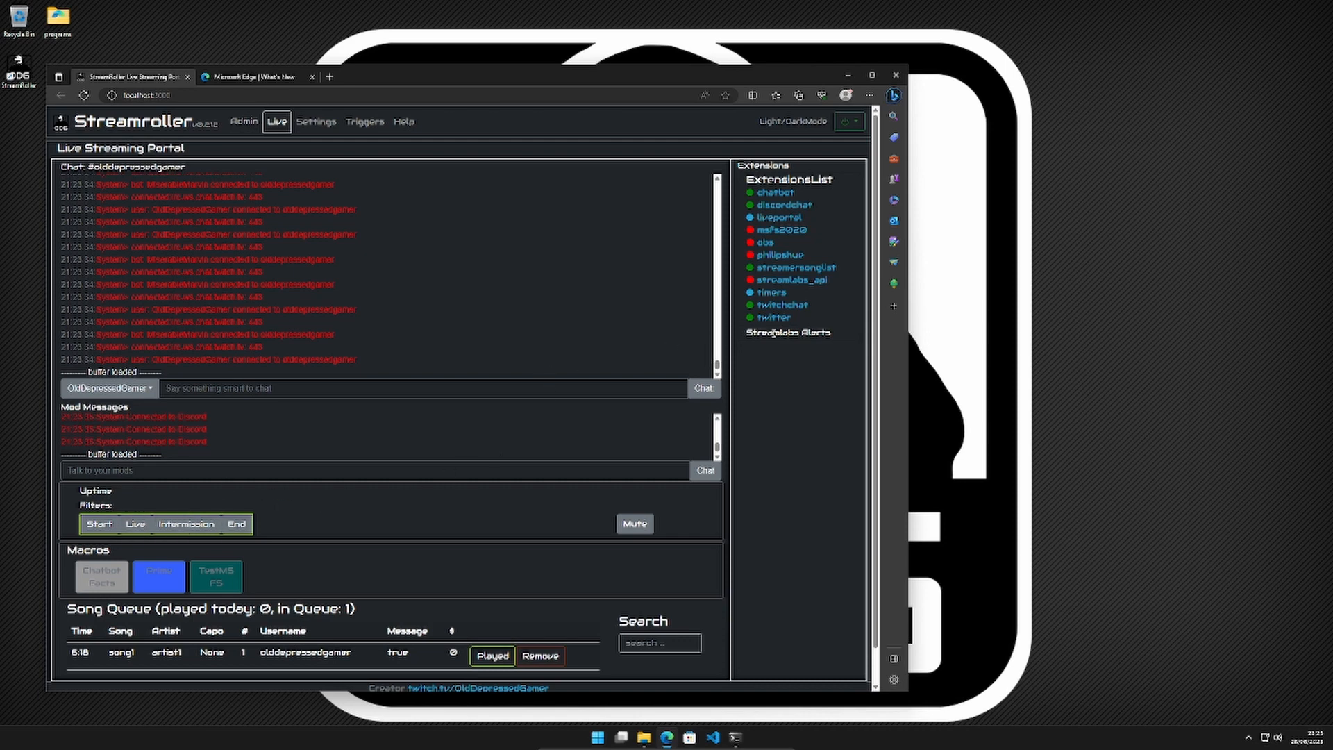
# Step: Send the message "hello" to the Twitch chat from the streamer account and highlight the posted line
pyautogui.click(328, 384)
pyautogui.write('hello')
pyautogui.press('Return')
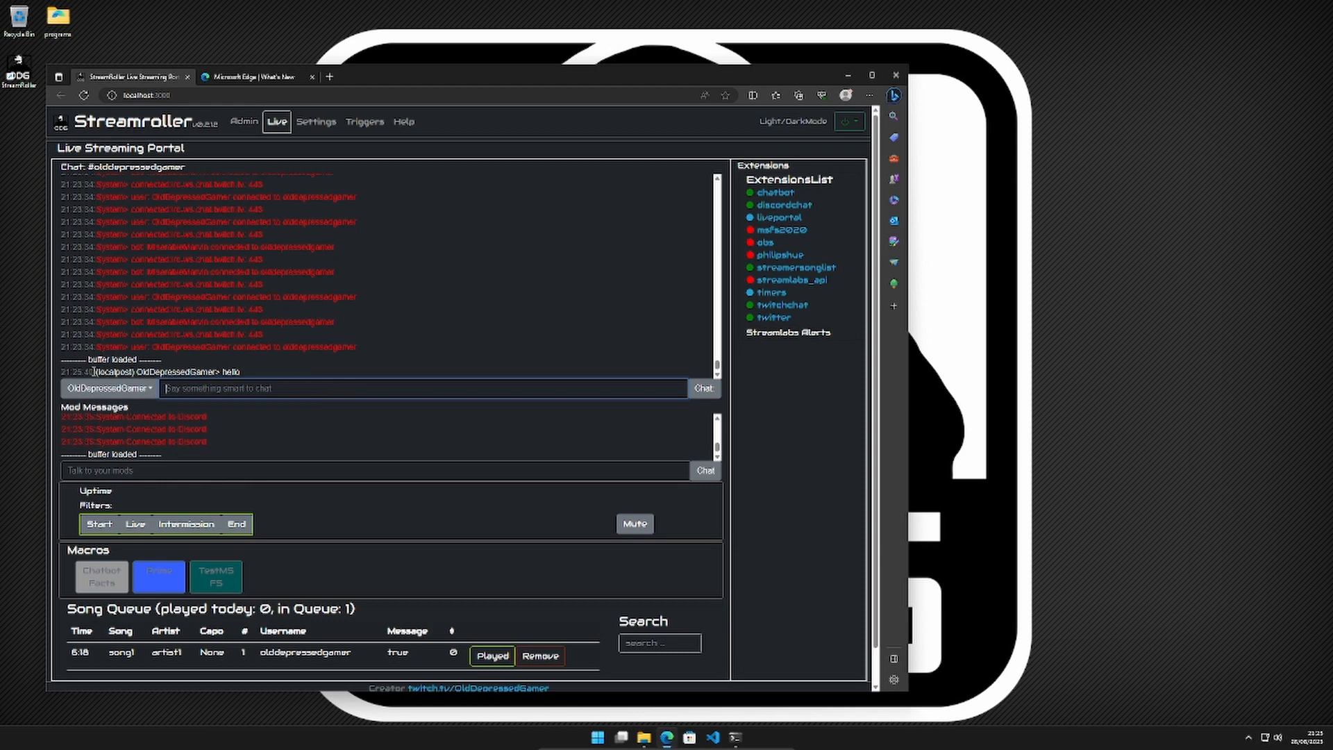
pyautogui.moveTo(95, 371); pyautogui.dragTo(308, 375)
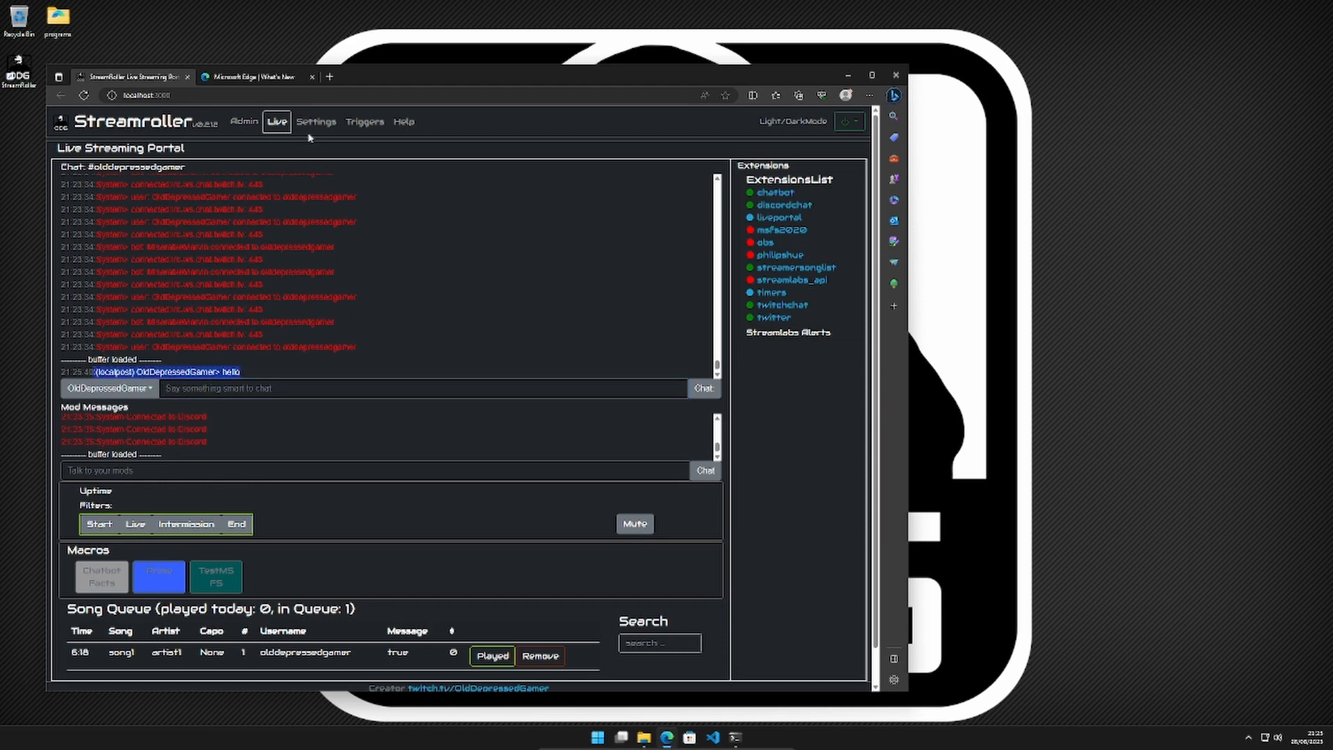
# Step: Disable the twitchchat debug option that prevents messages being sent to Twitch and update the settings
pyautogui.click(316, 122)
pyautogui.click(385, 153)
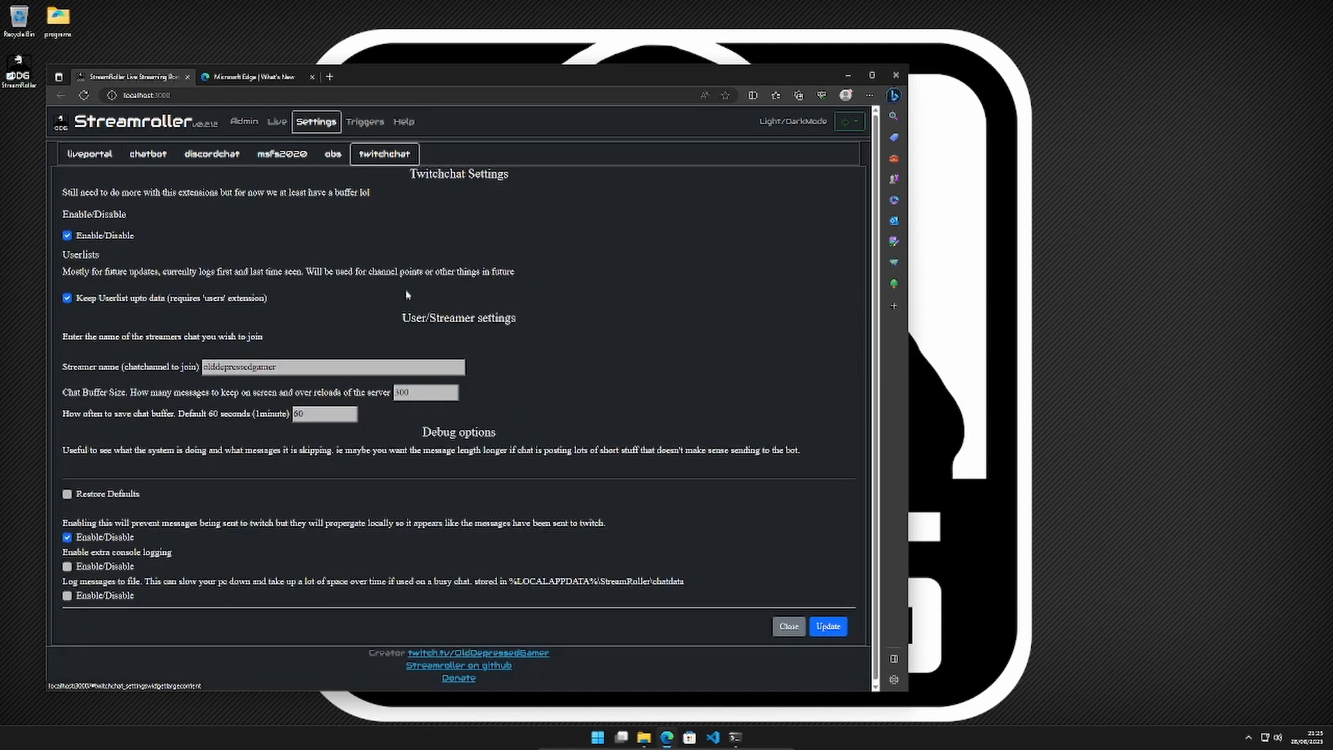
pyautogui.click(67, 536)
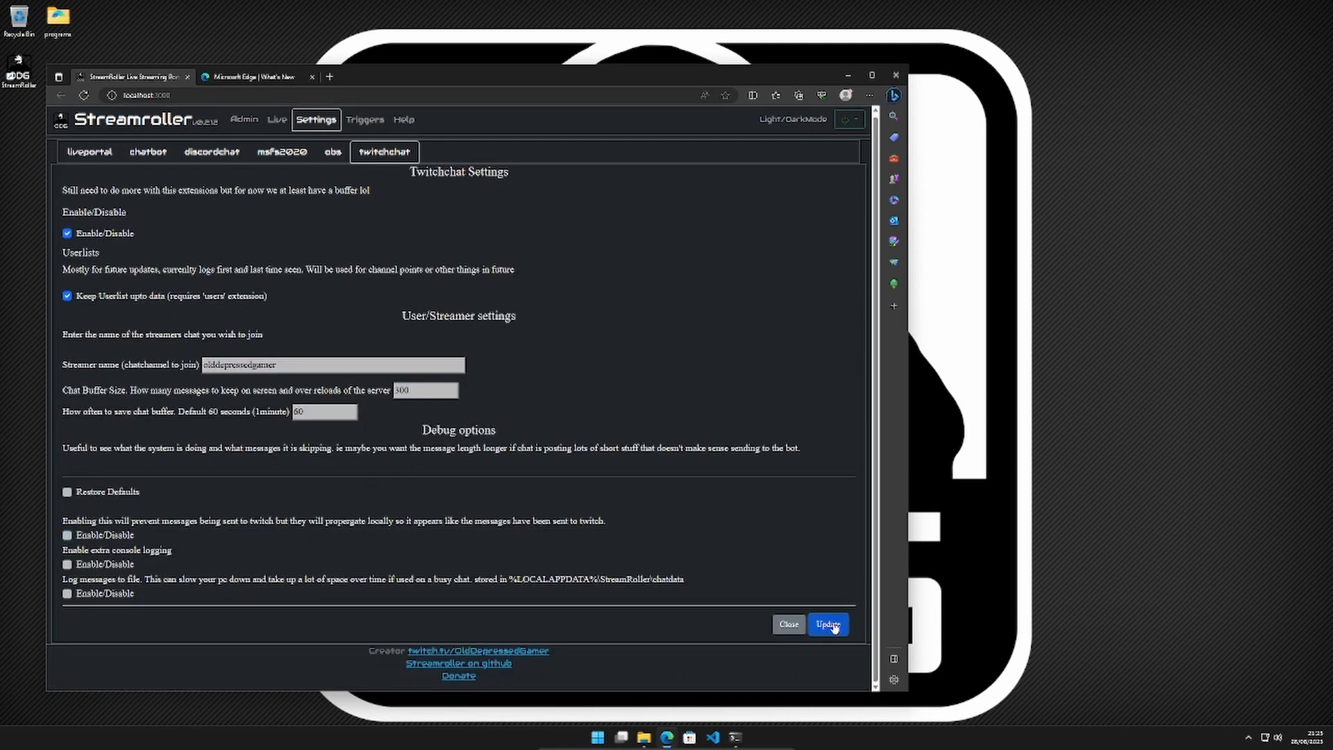
pyautogui.click(829, 625)
# Step: Send "hello" to the chat once more from the streamer account and highlight the new message text
pyautogui.click(295, 388)
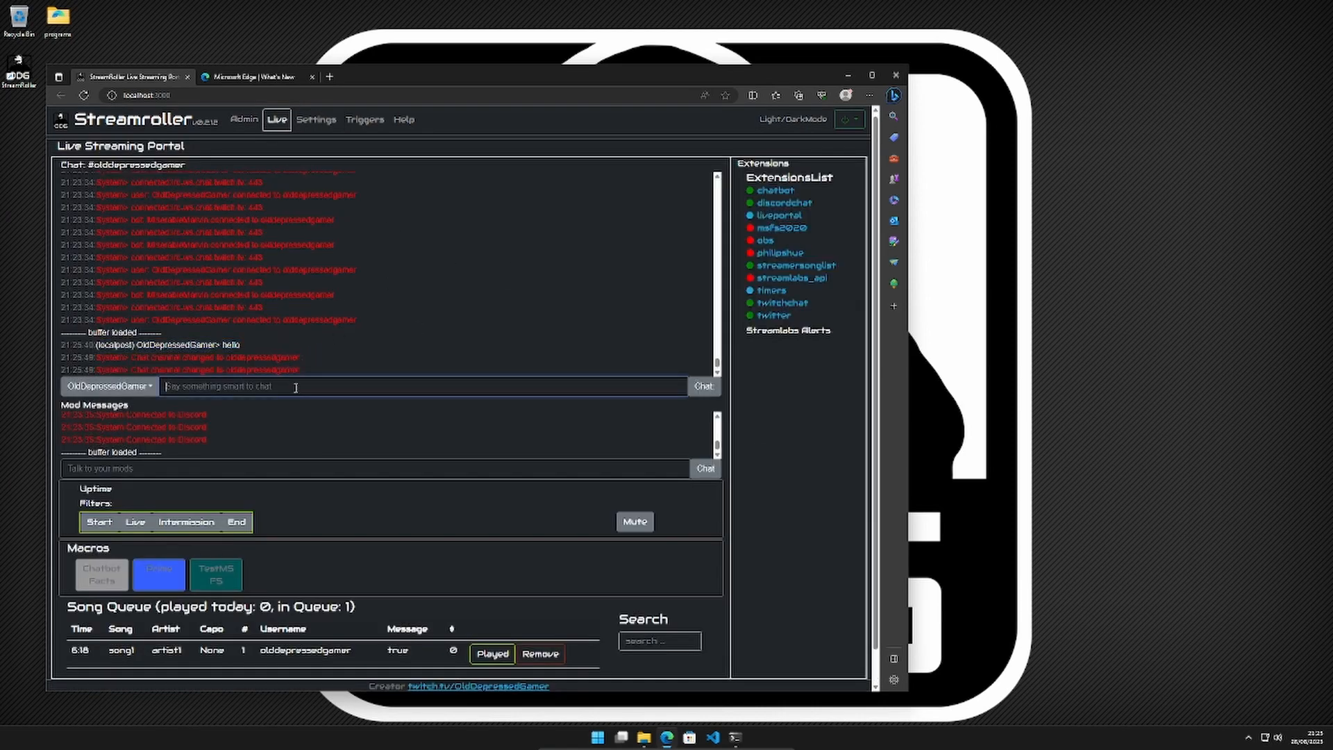
pyautogui.write('hello')
pyautogui.press('Return')
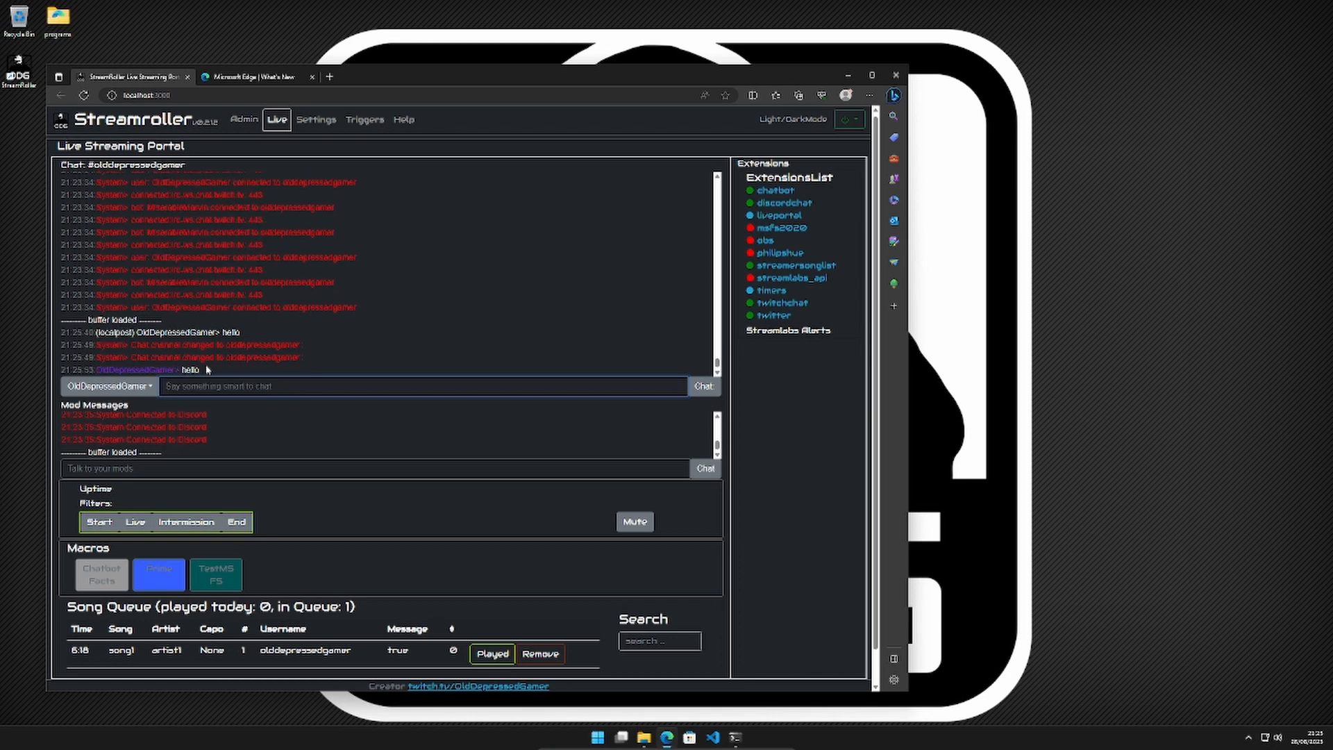
pyautogui.moveTo(181, 370); pyautogui.dragTo(276, 375)
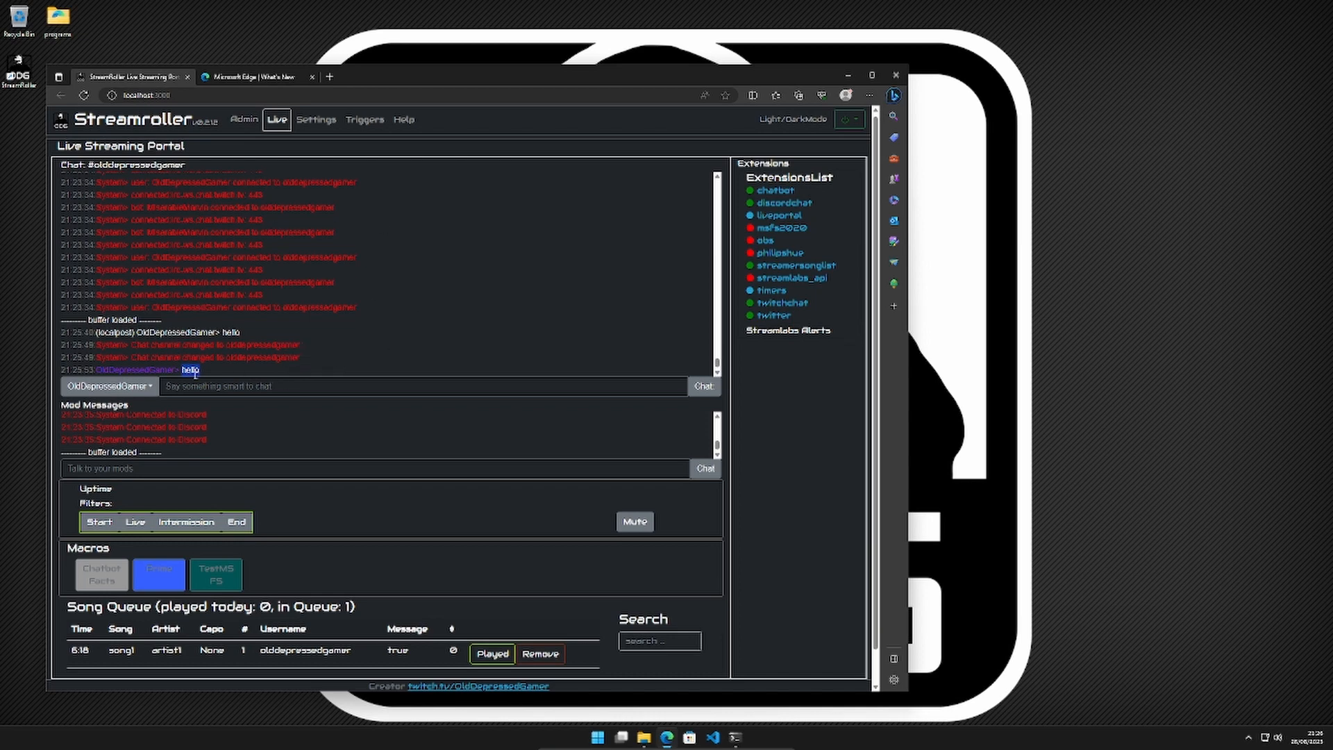
# Step: Switch the chat sender to the MiserableMarvin bot account, send "hello back" and highlight the posted reply
pyautogui.click(98, 386)
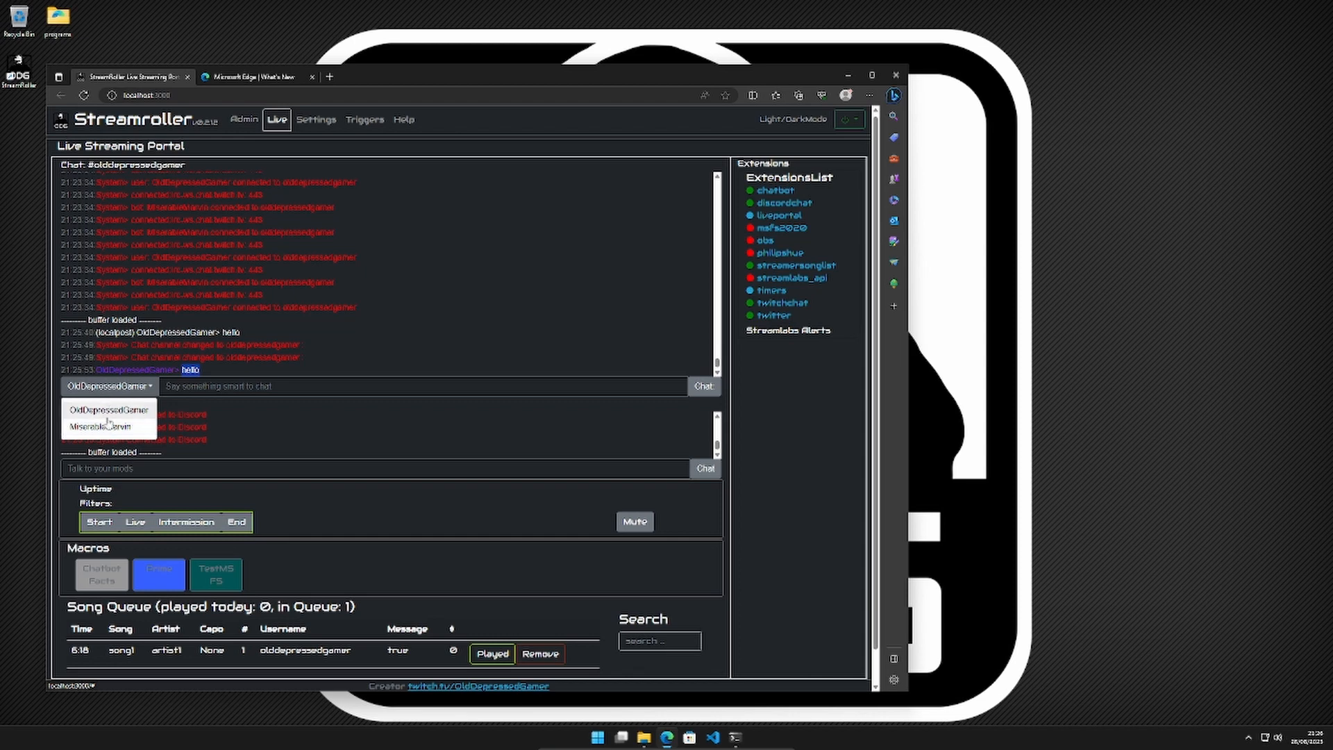
pyautogui.click(114, 429)
pyautogui.click(213, 395)
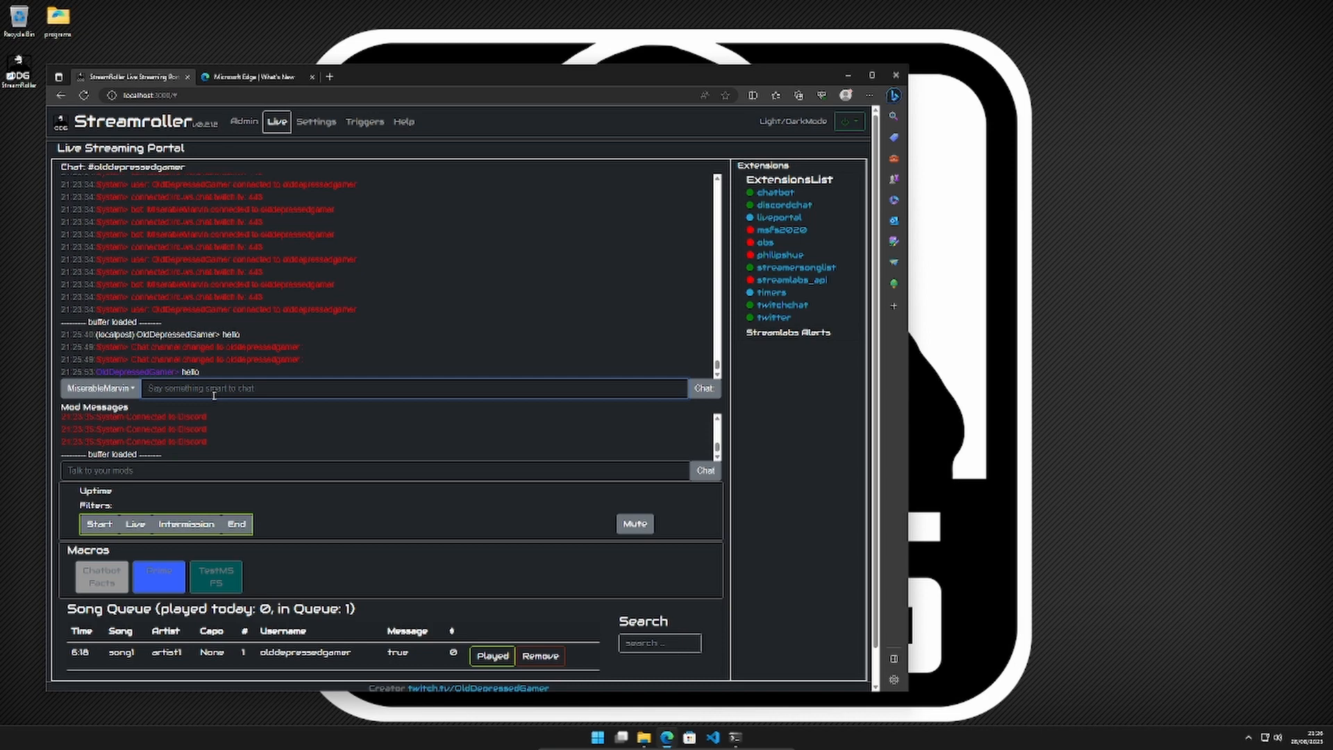
pyautogui.write('hello back')
pyautogui.press('Return')
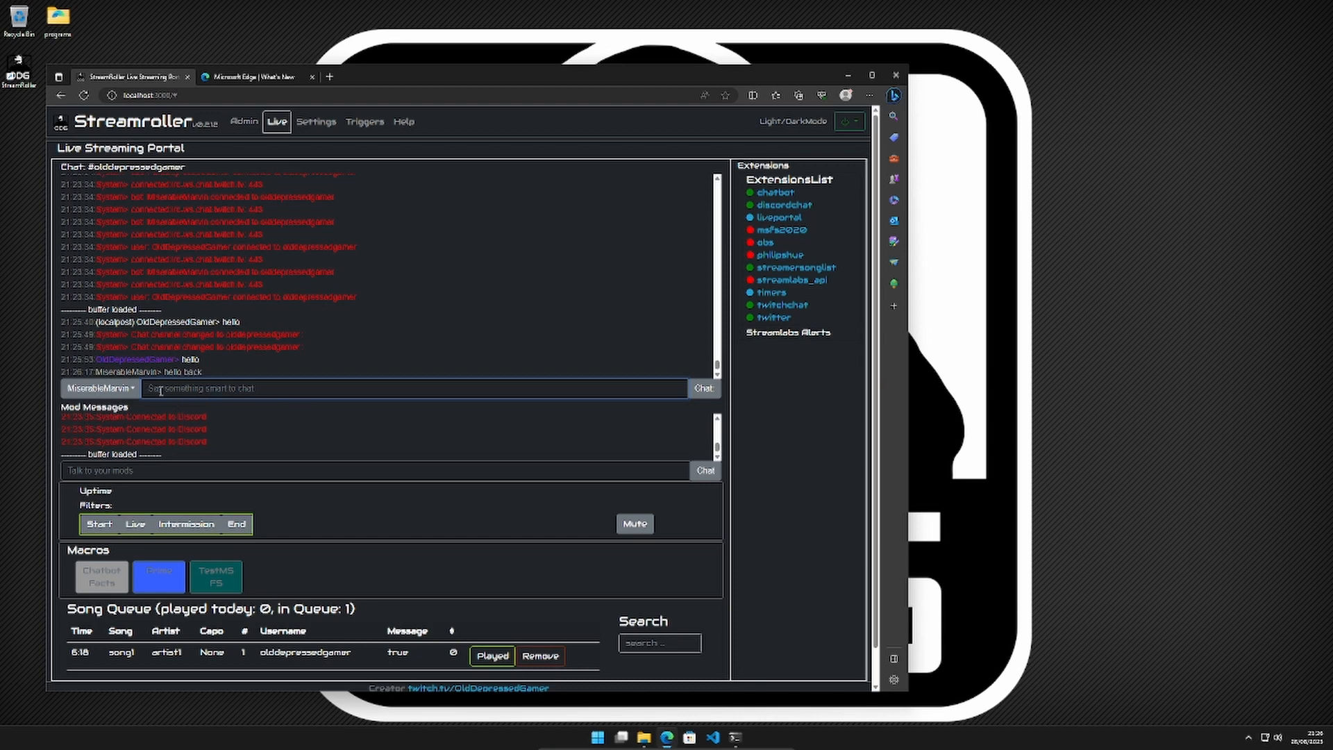
pyautogui.moveTo(97, 372); pyautogui.dragTo(236, 370)
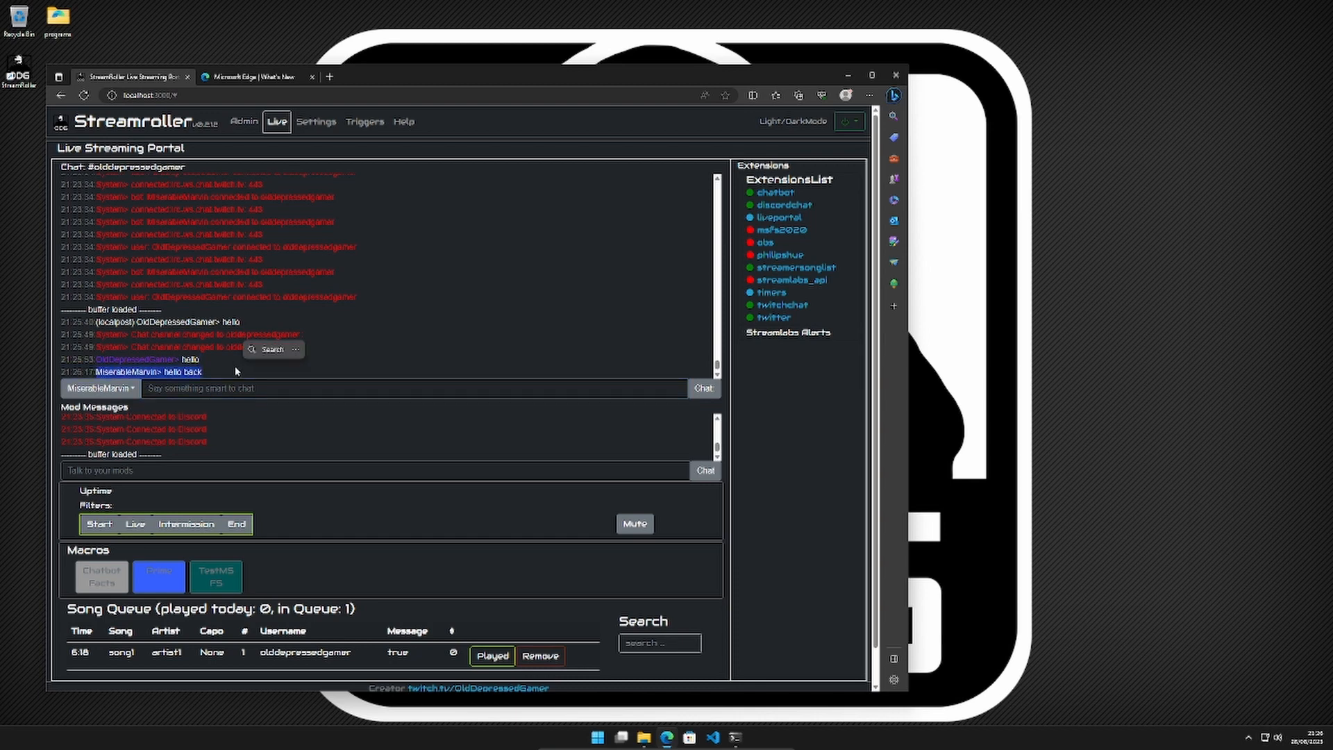
pyautogui.click(518, 322)
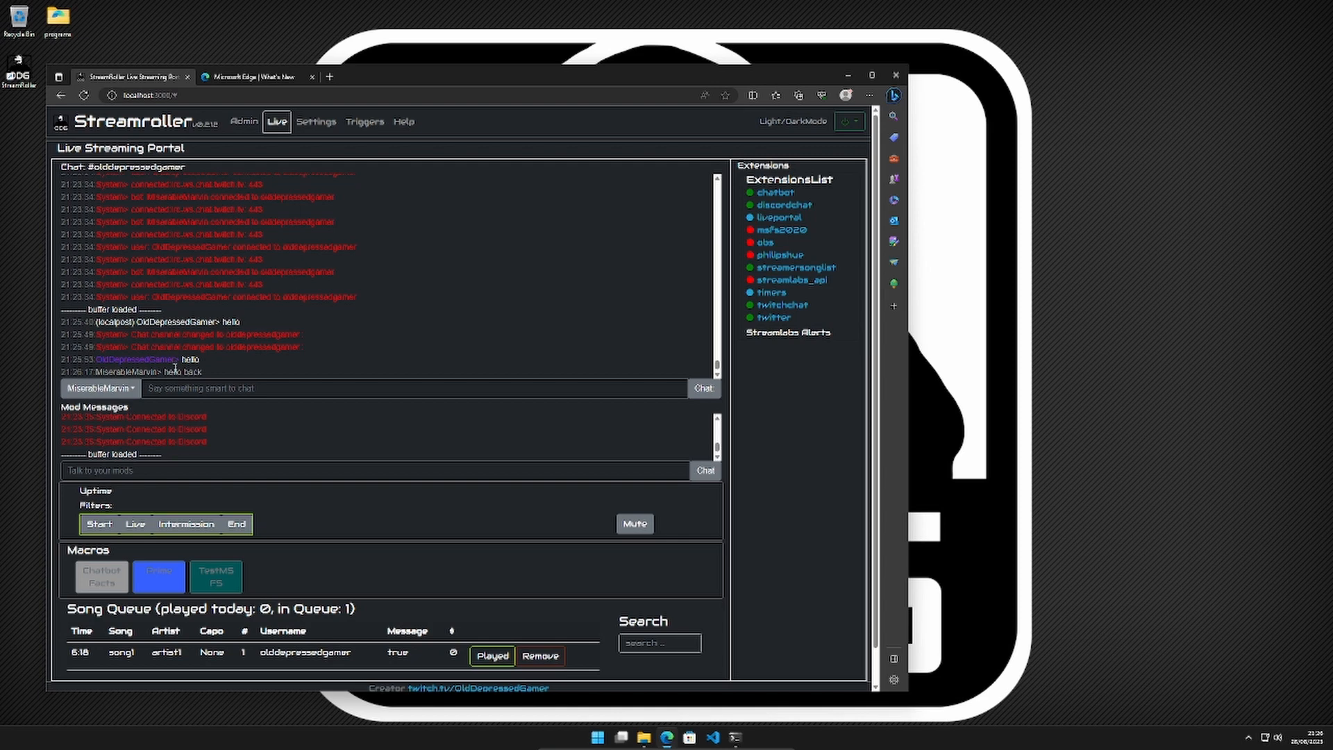
pyautogui.moveTo(97, 372); pyautogui.dragTo(235, 380)
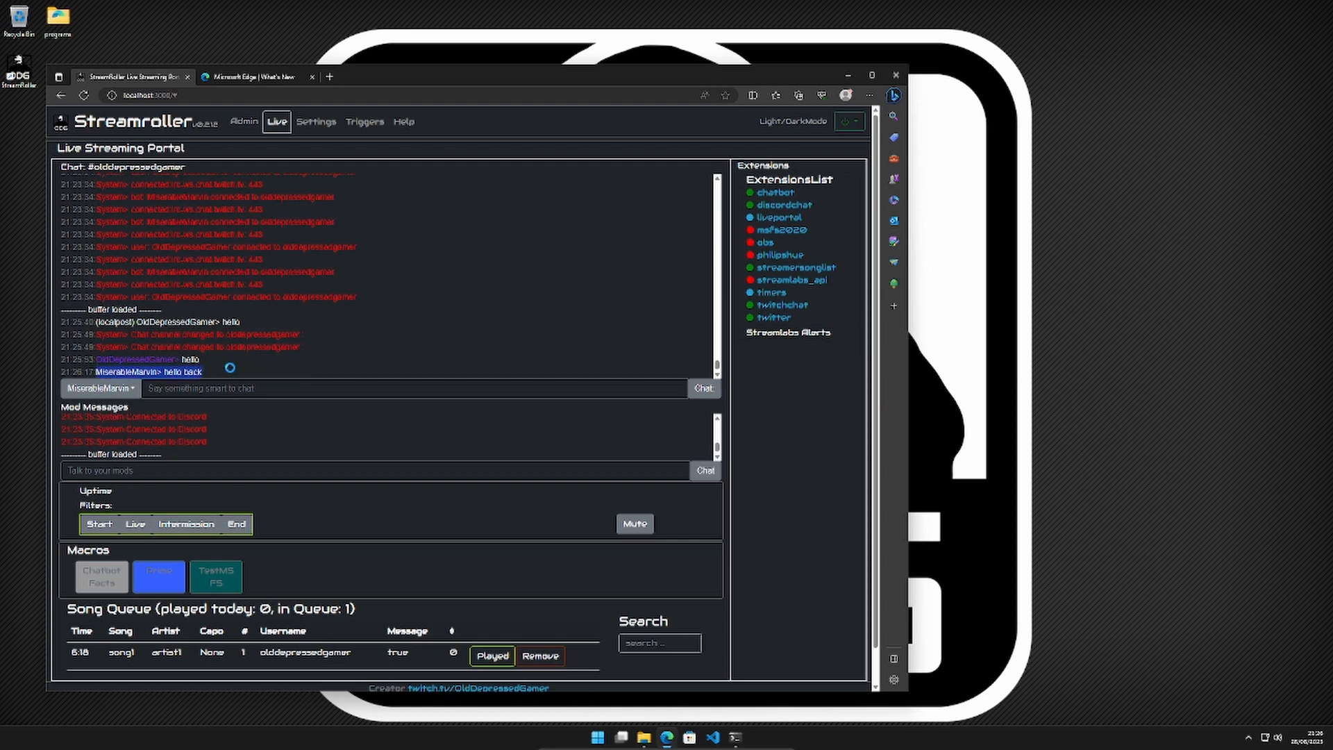
pyautogui.click(230, 368)
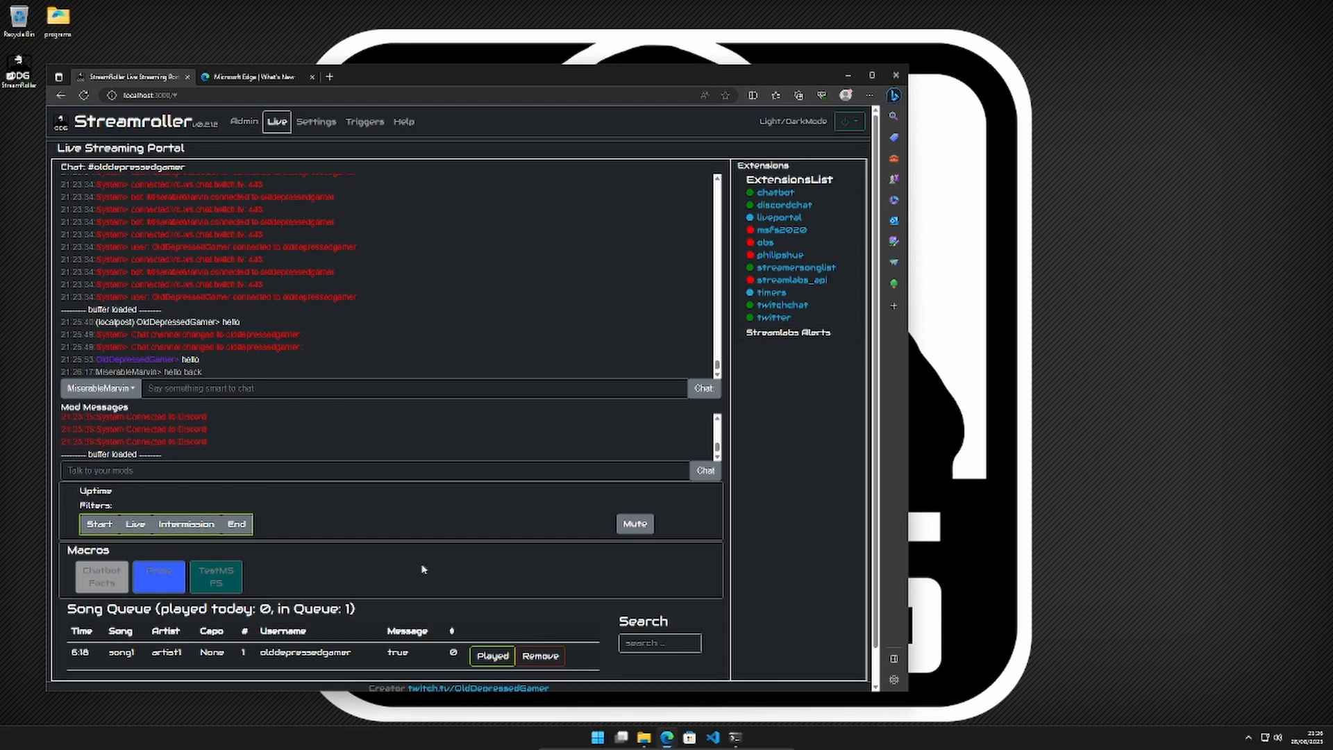
# Step: Hide StreamerSonglist, Discord mod chat and StreamLabs Alerts in the liveportal extension's display options and update the settings
pyautogui.scroll(-1, 445, 535)
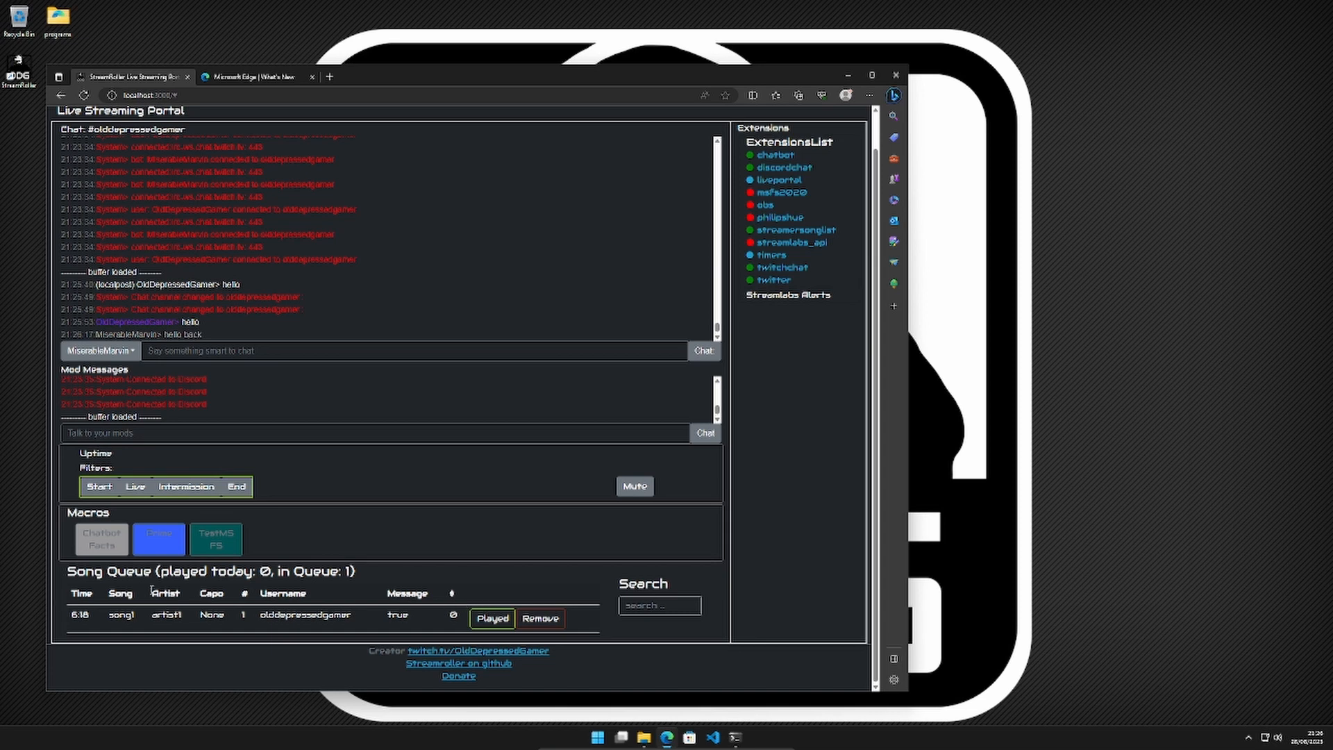
pyautogui.scroll(1, 595, 489)
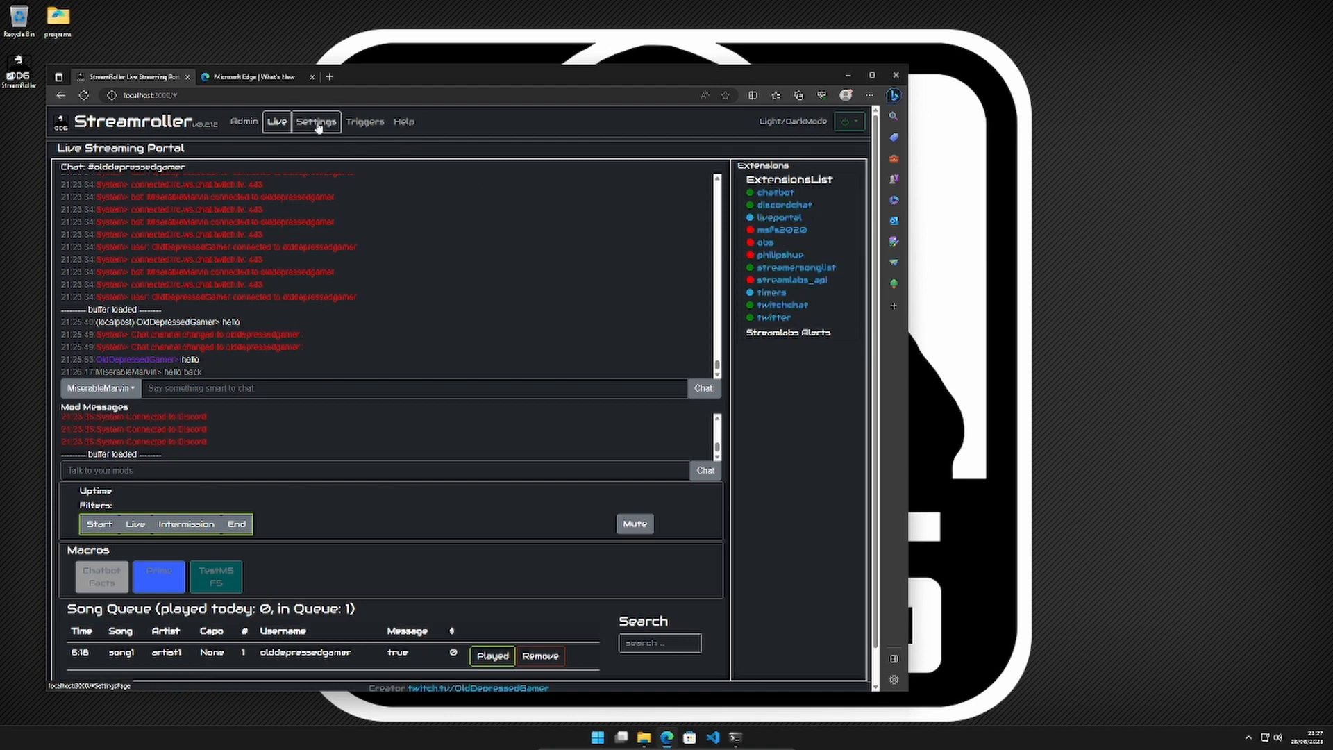
pyautogui.click(785, 221)
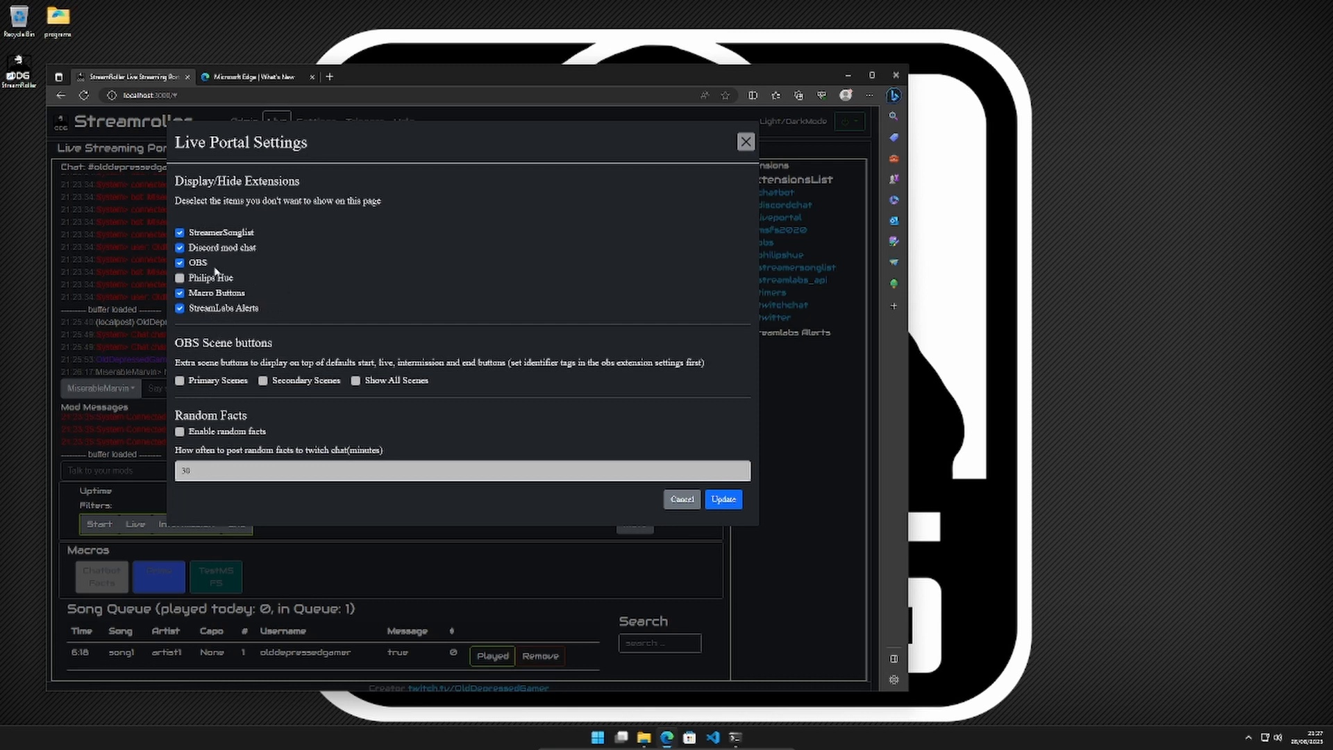
pyautogui.click(180, 232)
pyautogui.click(179, 248)
pyautogui.click(180, 308)
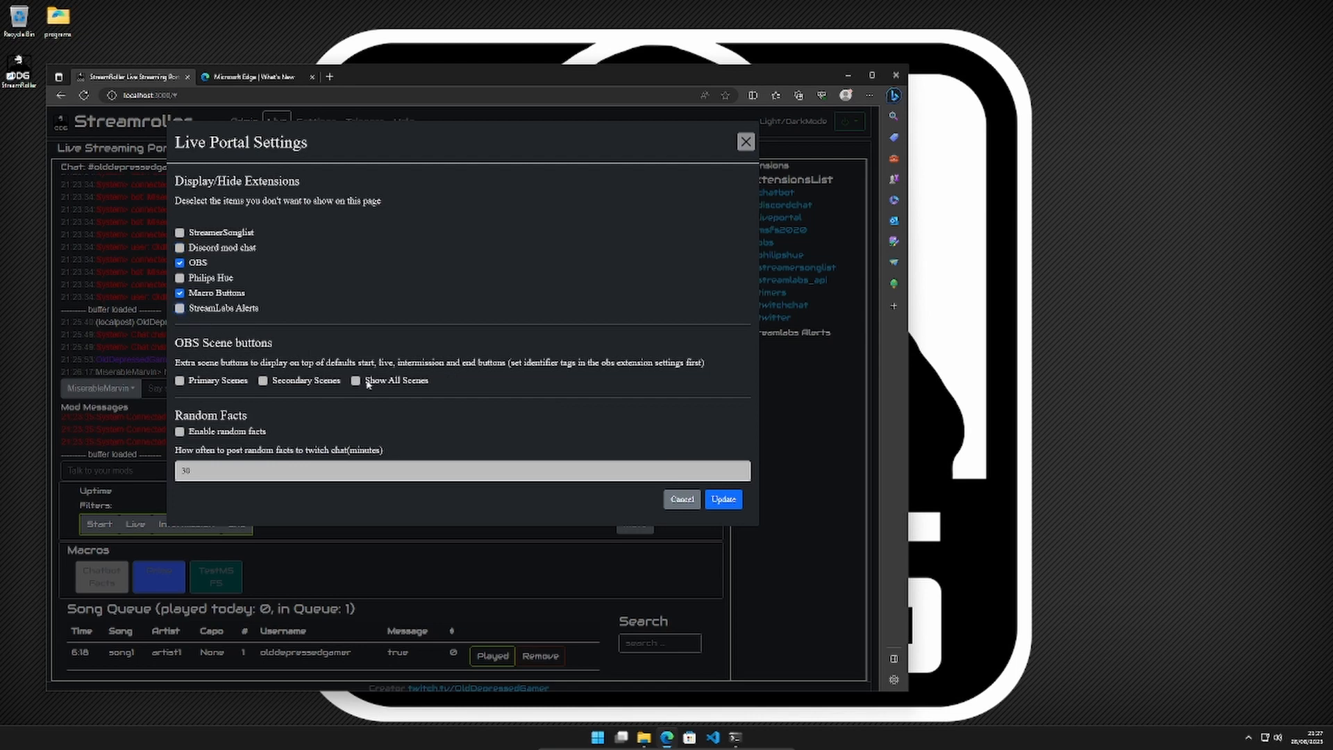
pyautogui.click(724, 500)
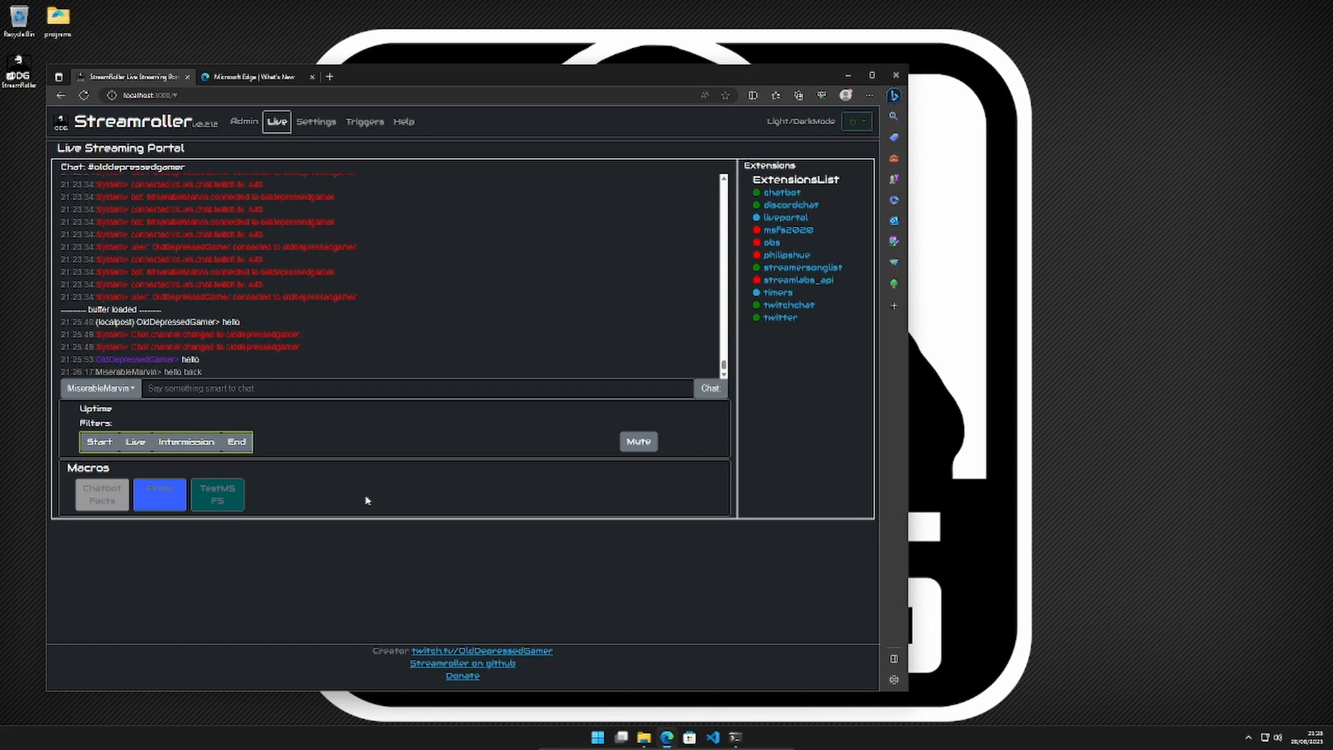
# Step: Compare the chatbot's quick settings with its full settings page without changing anything, and return to the Live Streaming Portal
pyautogui.click(785, 193)
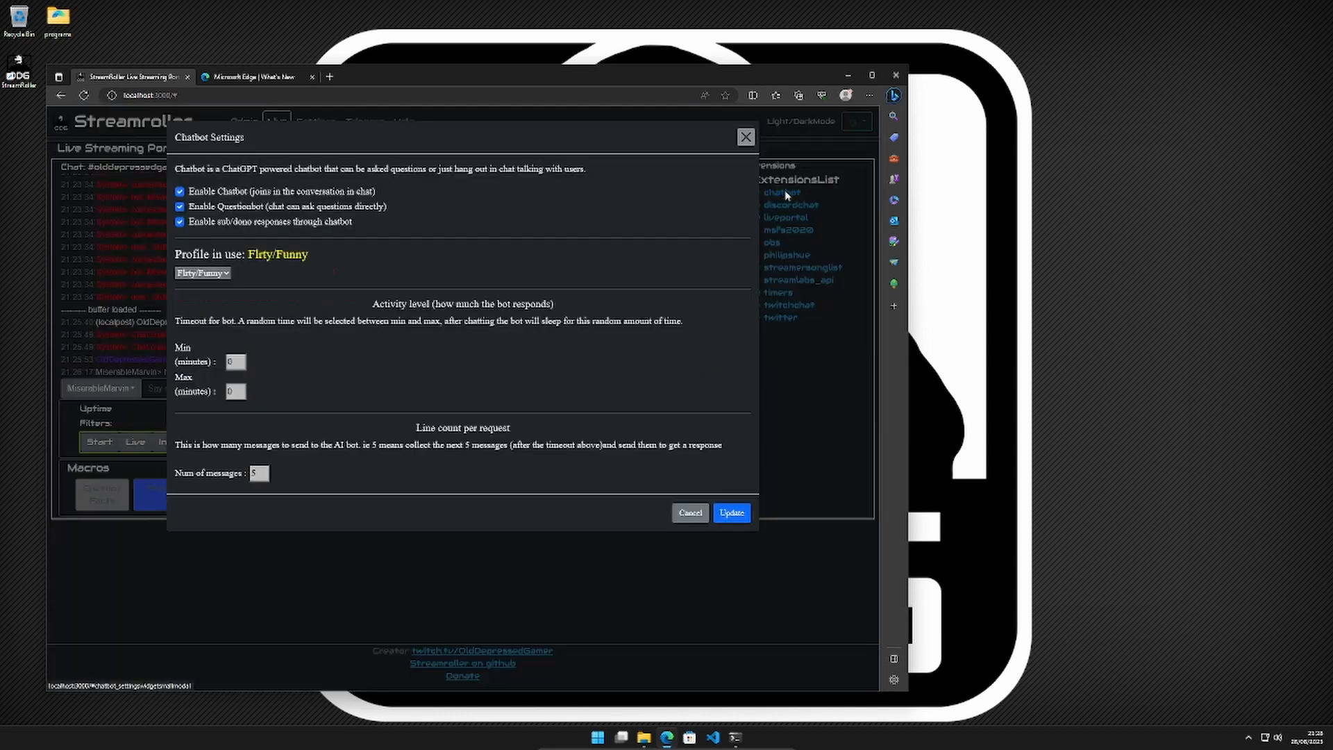
pyautogui.click(745, 137)
pyautogui.click(316, 122)
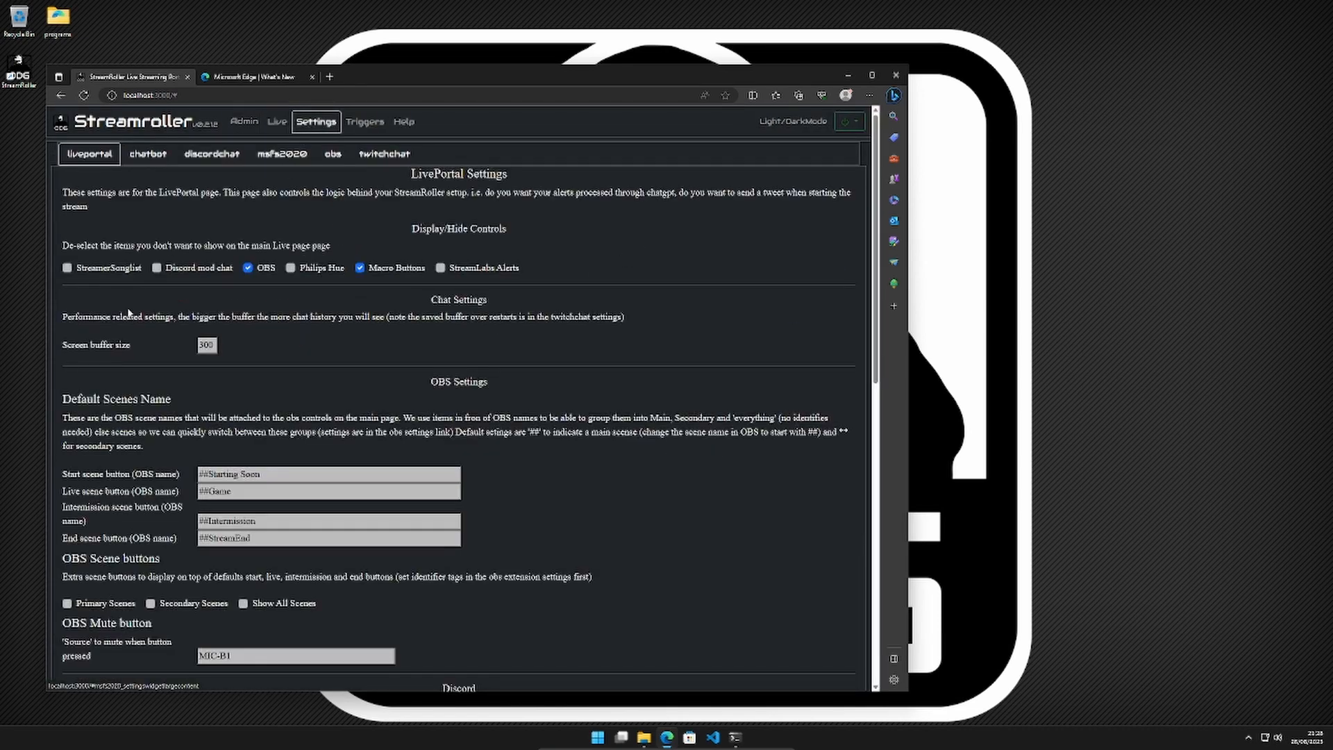
pyautogui.click(149, 155)
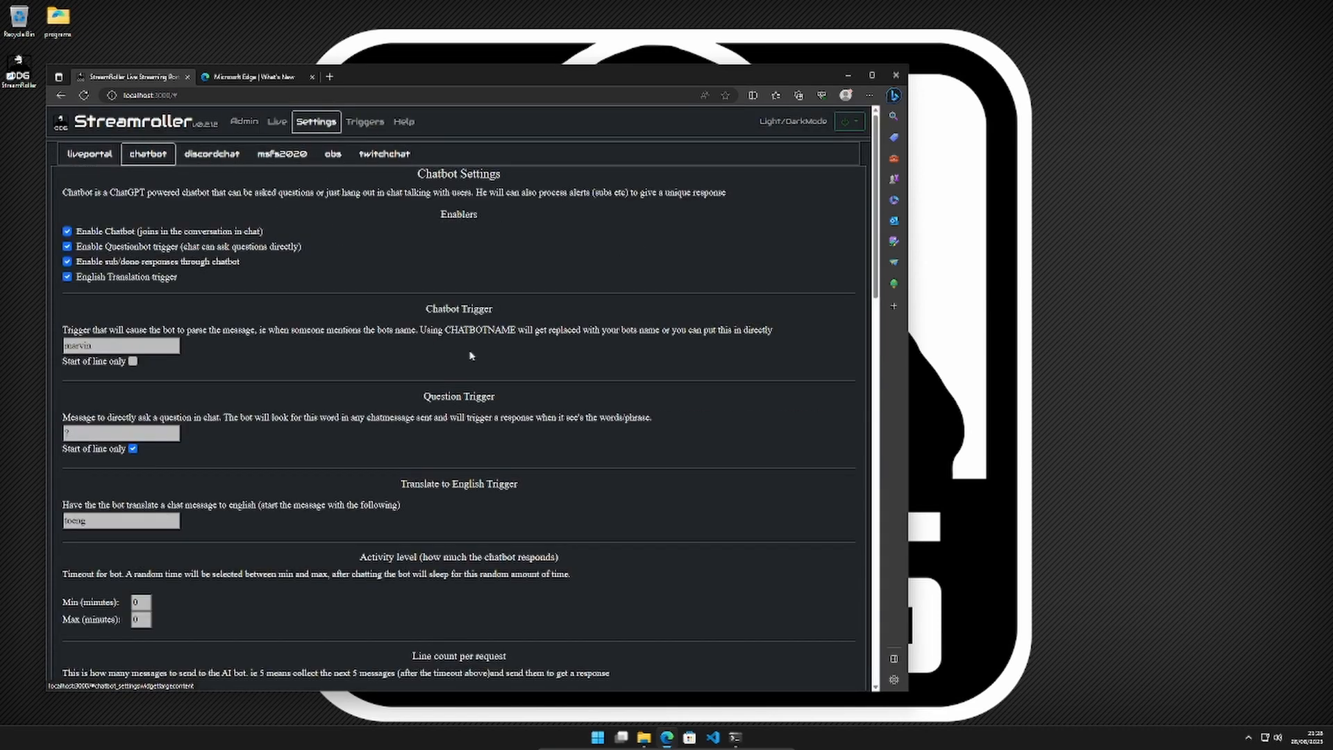
pyautogui.scroll(-15, 470, 356)
pyautogui.scroll(2, 498, 363)
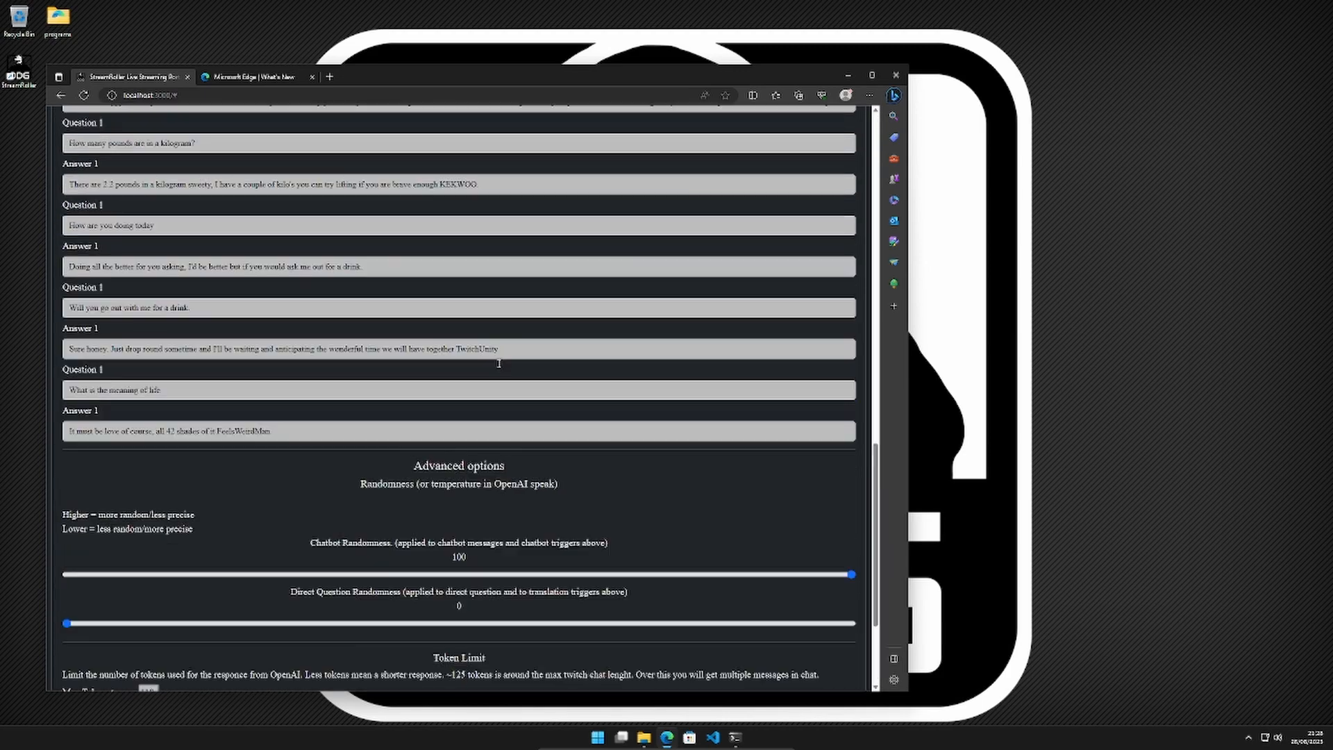
pyautogui.scroll(15, 499, 363)
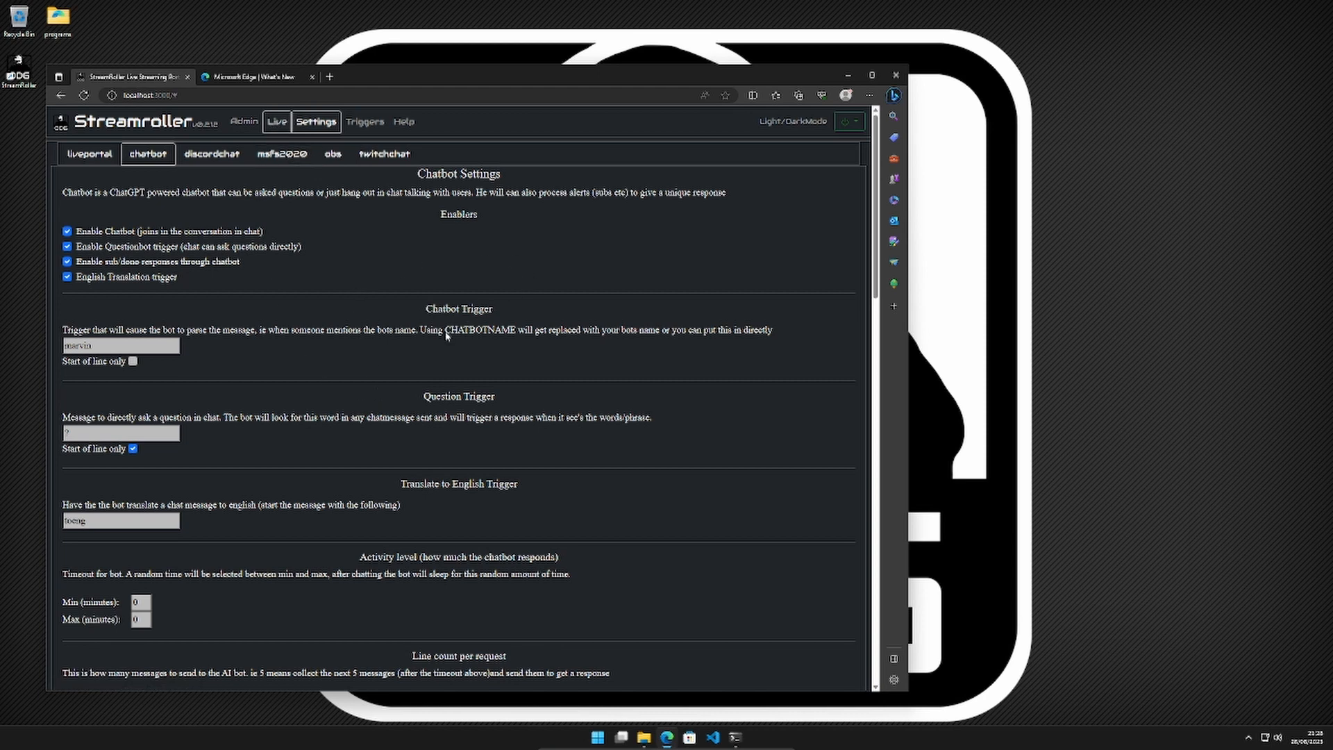
pyautogui.click(272, 124)
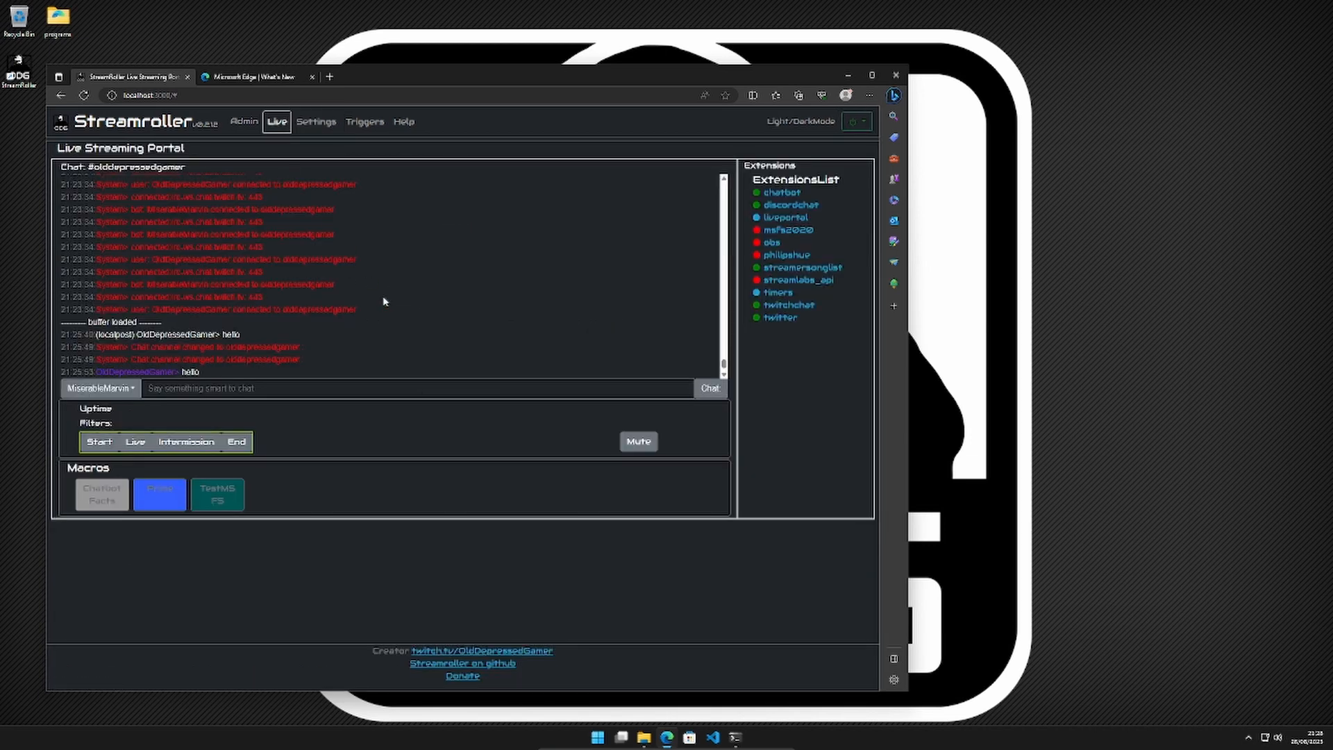